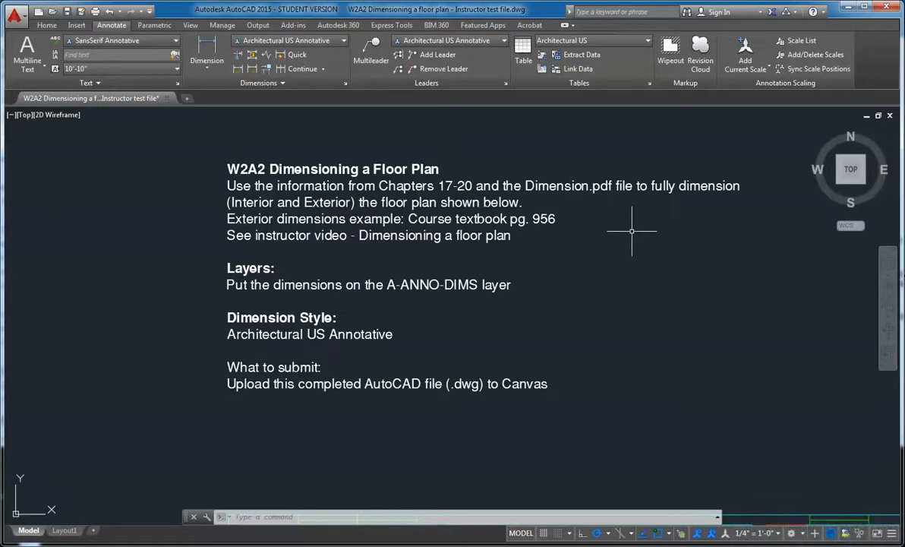
Step: Examine the assignment instructions and the dimensioning guidelines sheet placed beside the floor plan
middle_drag(769, 335, 734, 352)
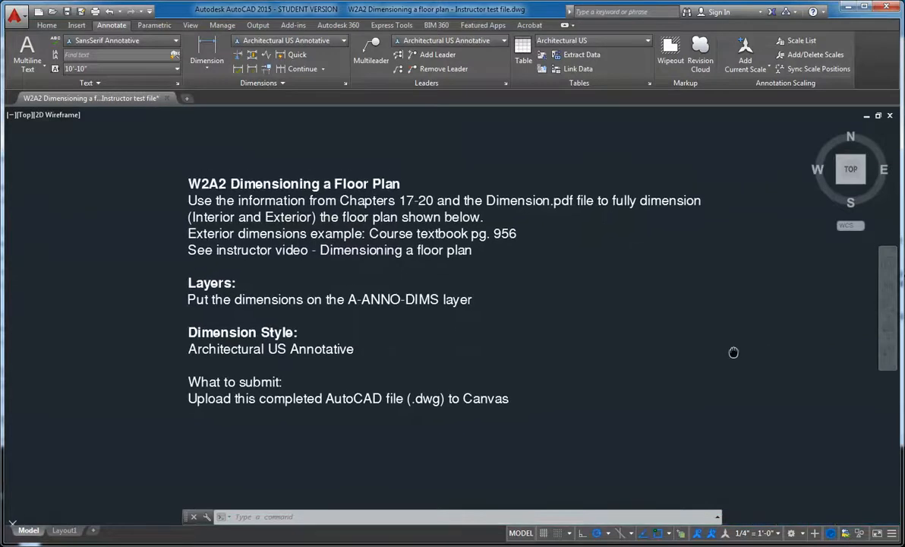
middle_drag(778, 353, 632, 337)
mouse_move(758, 350)
middle_down()
mouse_move(715, 178)
mouse_move(434, 193)
middle_up()
scroll(424, 203, down, 5)
middle_drag(552, 284, 372, 294)
scroll(568, 252, up, 3)
scroll(569, 251, up, 2)
scroll(424, 313, up, 3)
scroll(470, 323, down, 2)
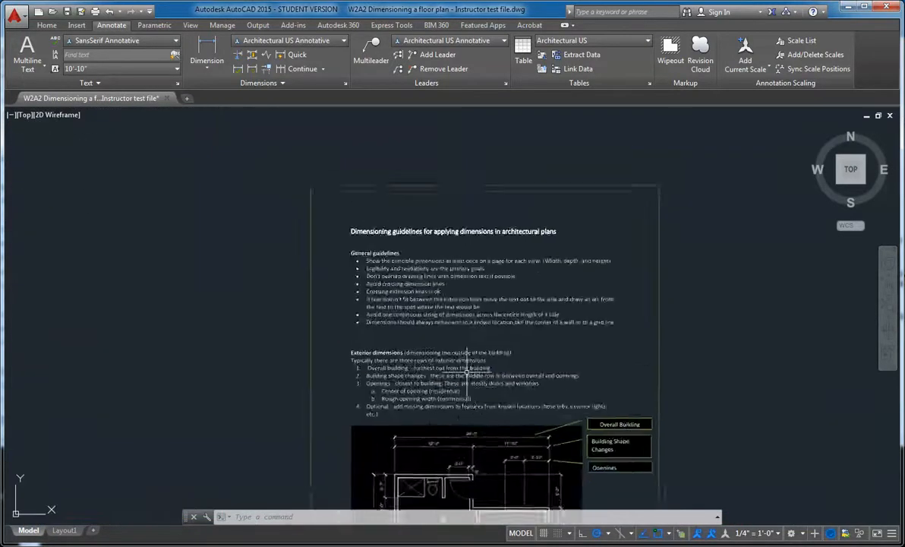
scroll(497, 354, up, 1)
middle_drag(498, 360, 467, 351)
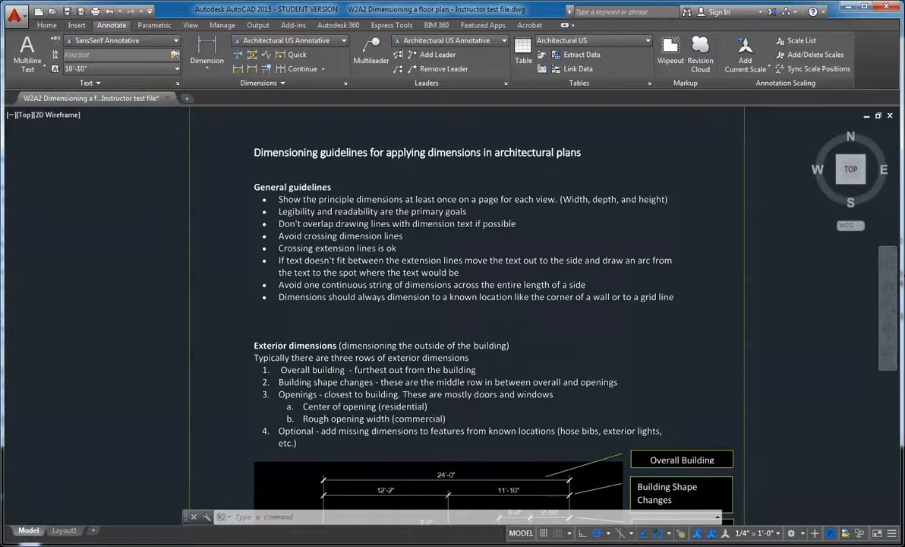
Step: Return to the W2A2 assignment text above the floor plan and read its layer and dimension style requirements
scroll(502, 335, down, 2)
middle_drag(389, 354, 848, 378)
middle_drag(383, 318, 874, 340)
scroll(552, 301, down, 5)
middle_drag(321, 313, 646, 318)
scroll(410, 228, up, 6)
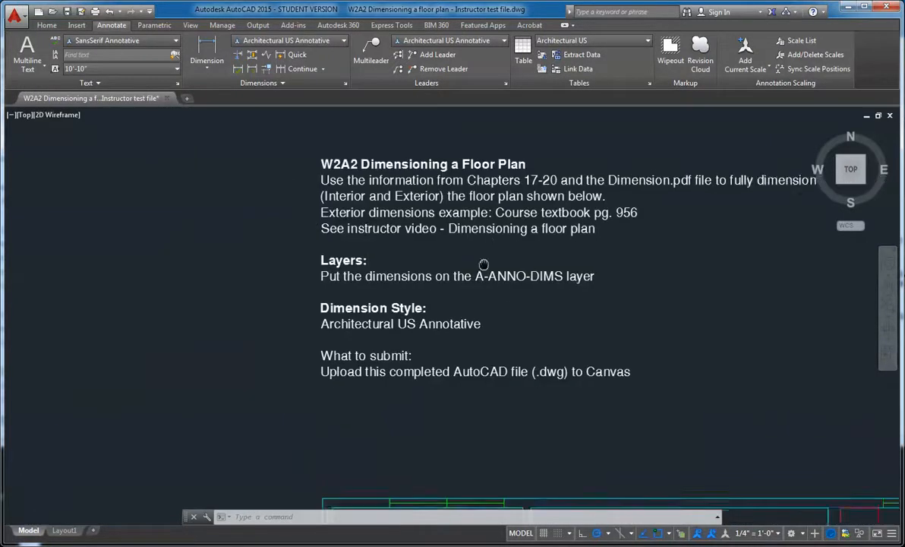
scroll(481, 263, down, 4)
scroll(366, 254, up, 2)
scroll(456, 277, up, 1)
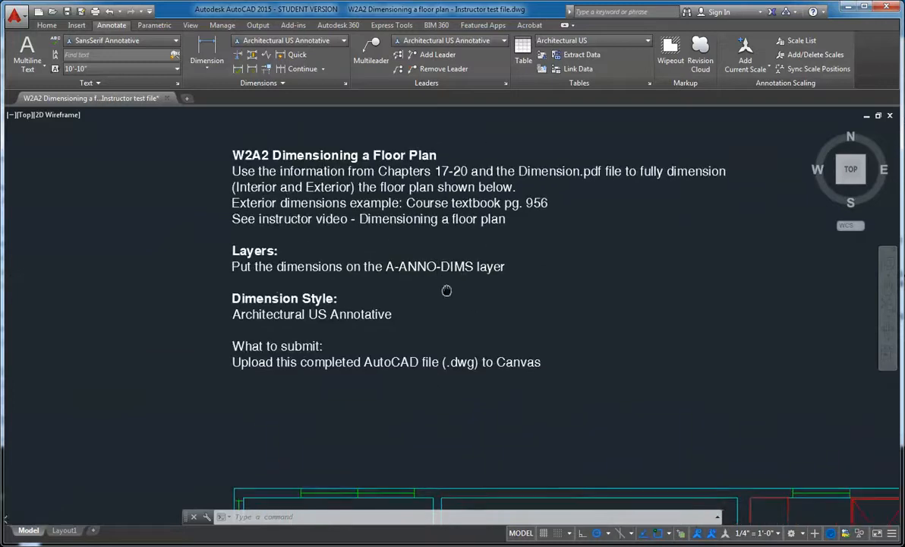
scroll(249, 262, up, 1)
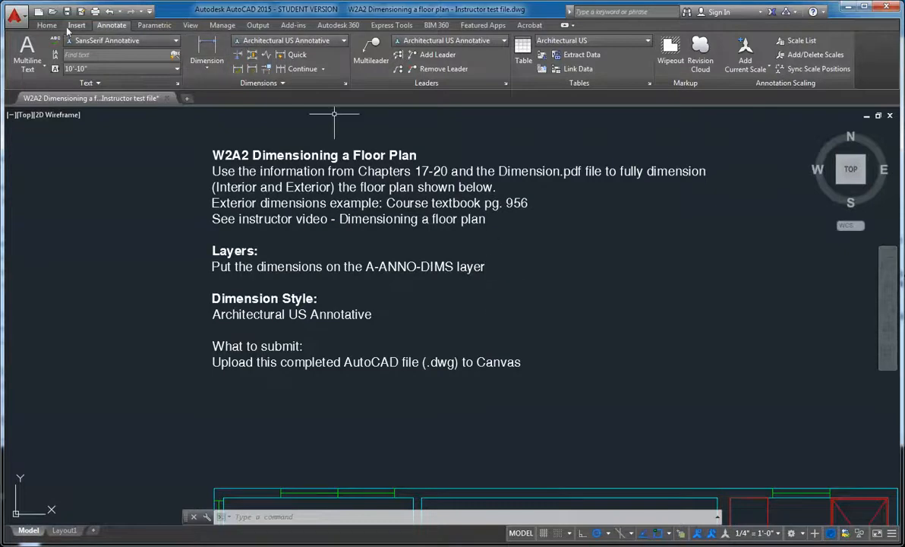
Step: Make A-ANNO-DIMS the current layer for the dimensions
click(47, 26)
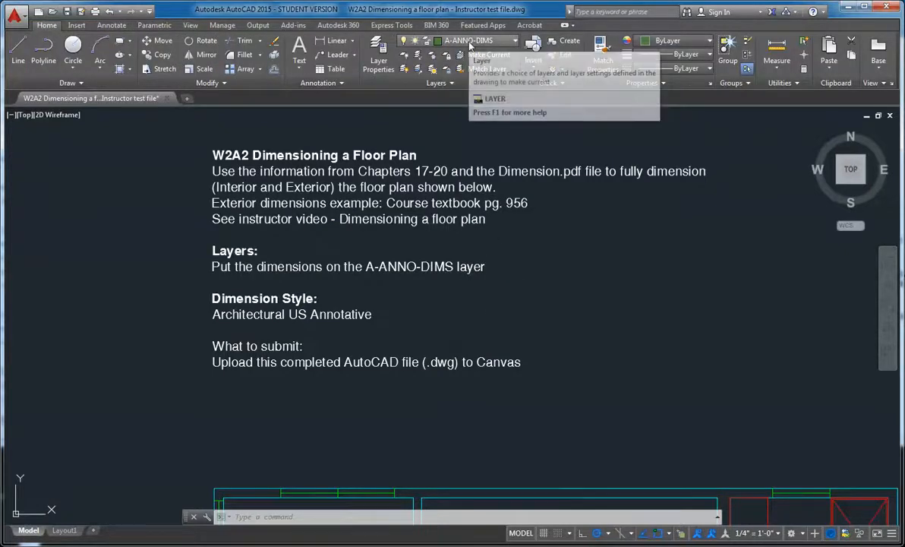
click(470, 43)
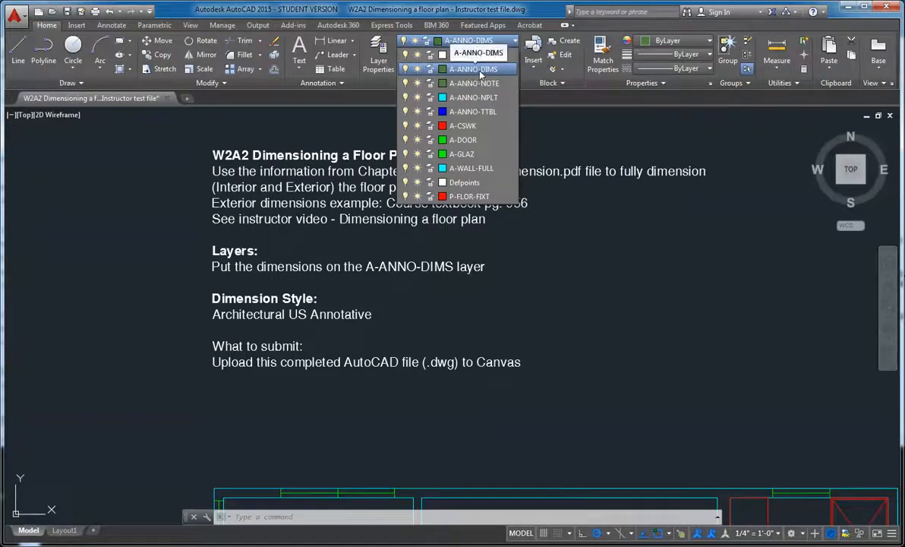
click(480, 73)
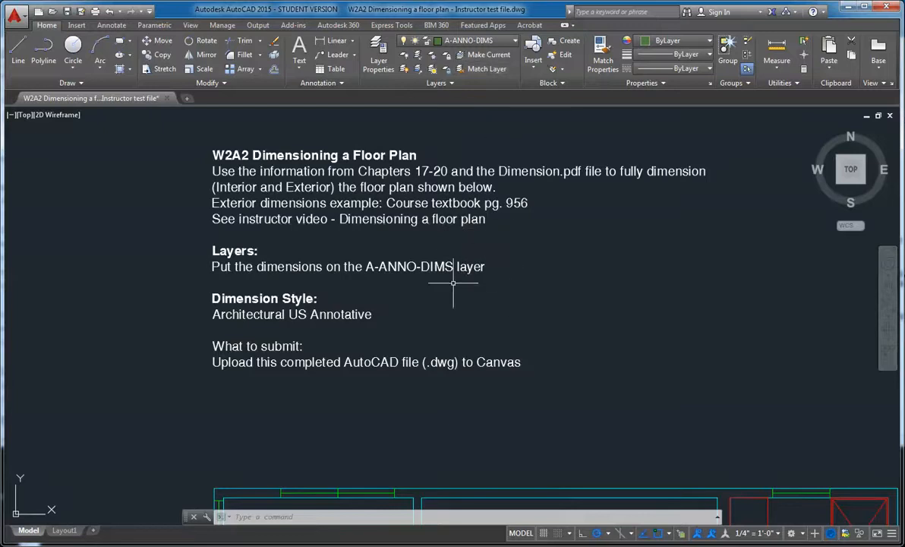
Step: Check the current dimension style against the required Architectural US Annotative, leaving the style selection as it is
middle_drag(324, 320, 314, 308)
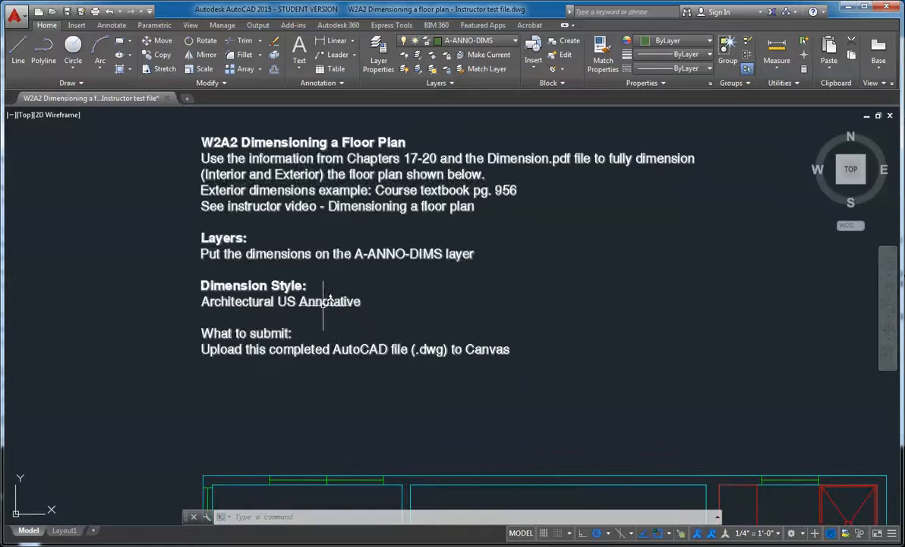
scroll(574, 342, down, 2)
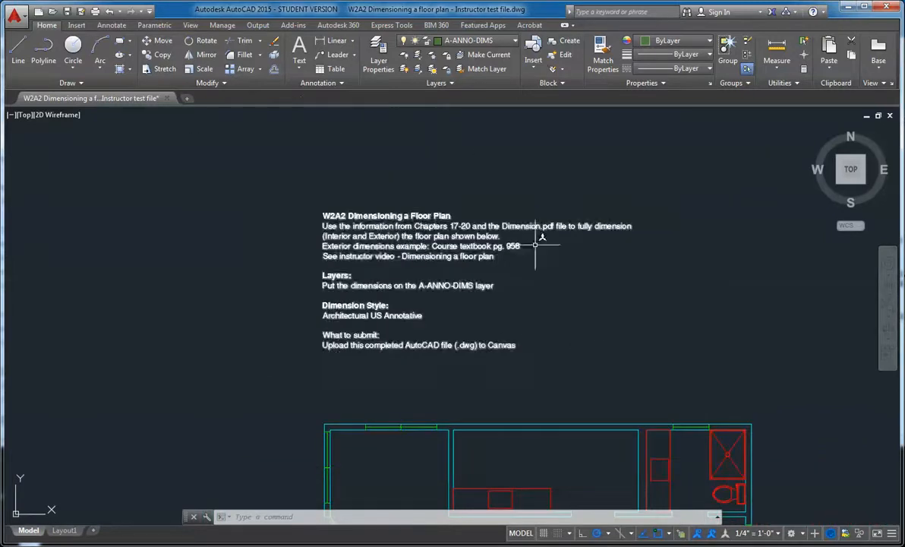
scroll(535, 244, up, 2)
click(112, 25)
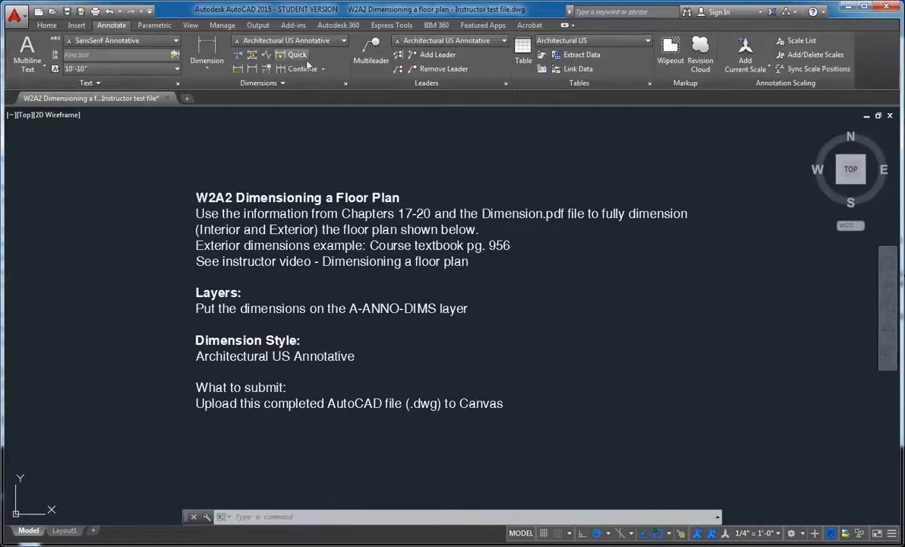
click(266, 41)
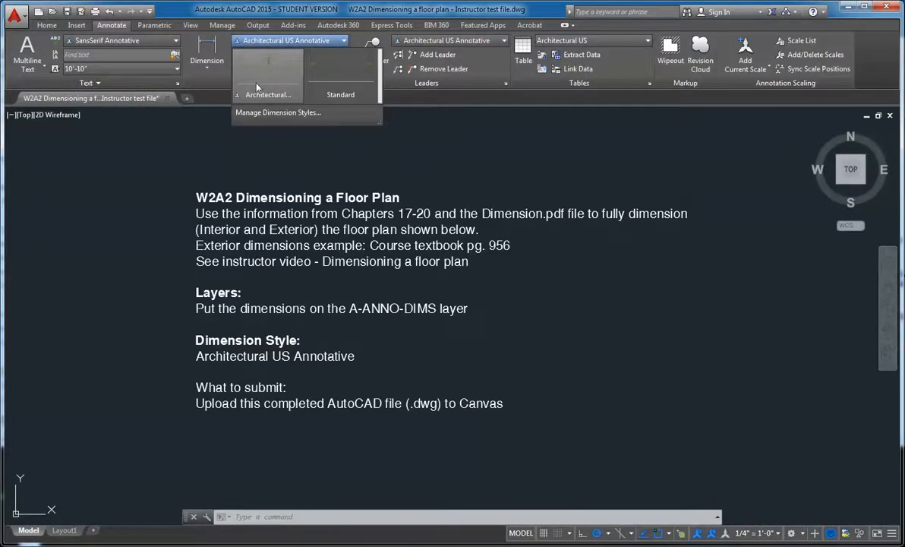
click(416, 252)
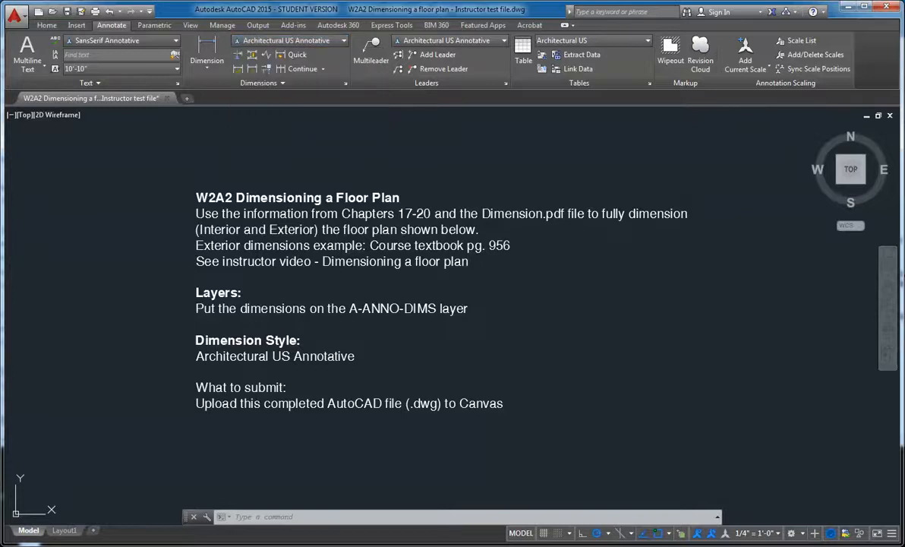
Step: Read the submission instructions and examine the layout of the floor plan below them
scroll(540, 379, down, 2)
middle_drag(542, 382, 541, 320)
scroll(540, 320, up, 2)
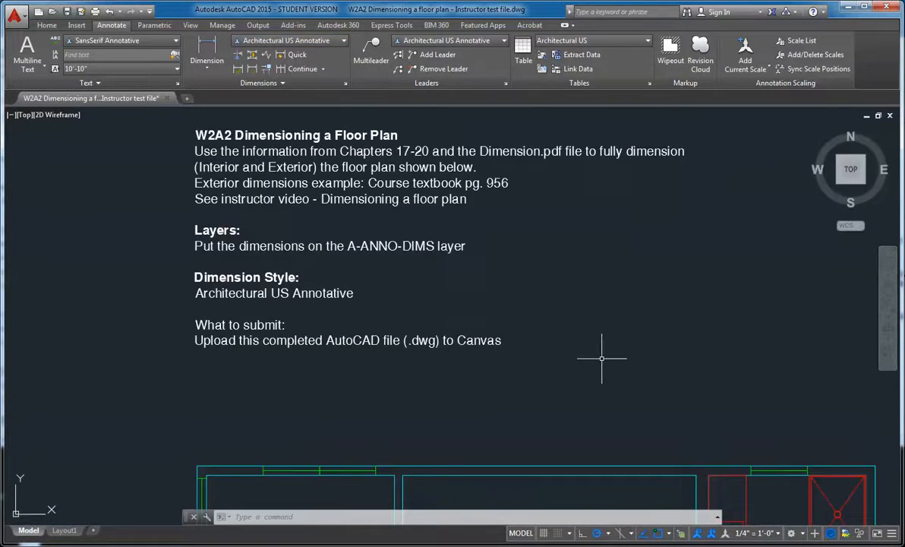
scroll(531, 351, down, 3)
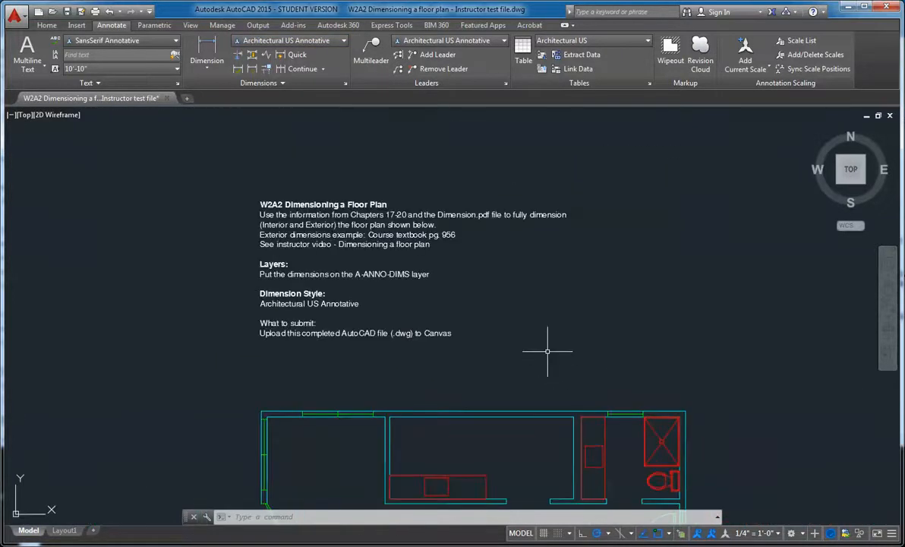
middle_drag(558, 334, 534, 195)
scroll(348, 206, up, 2)
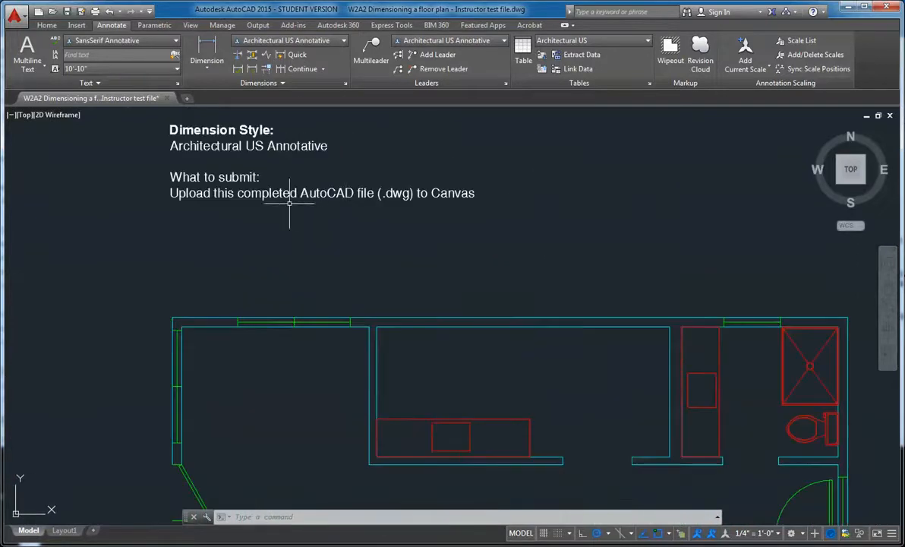
middle_drag(607, 291, 561, 254)
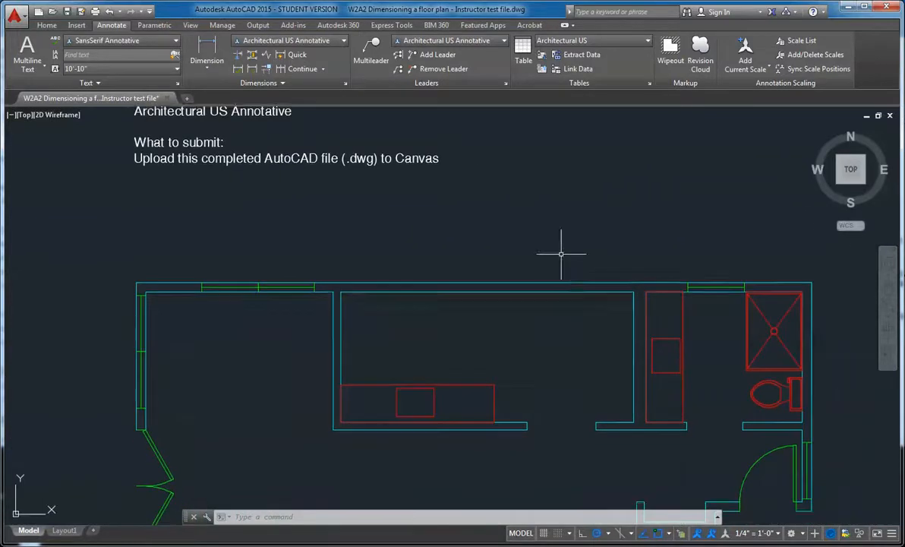
scroll(561, 253, down, 3)
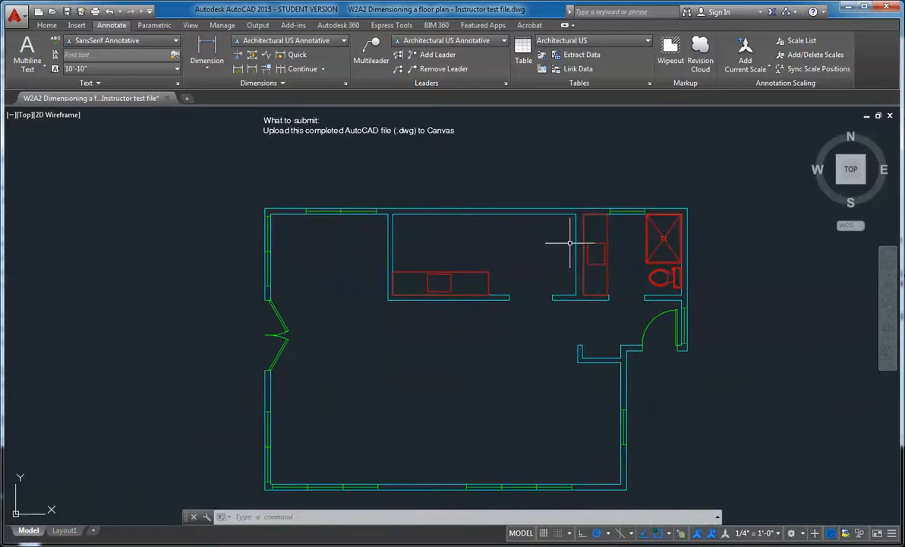
scroll(335, 118, up, 1)
scroll(372, 183, up, 2)
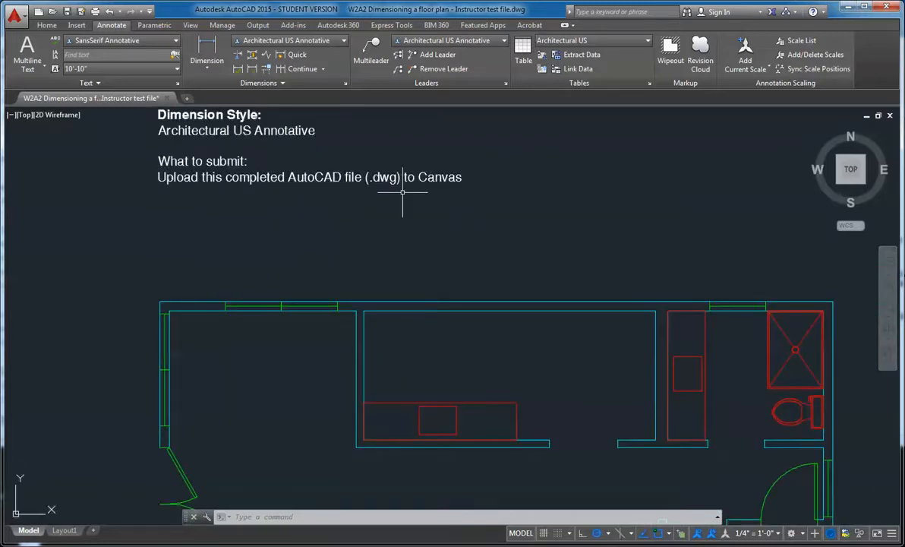
middle_drag(522, 335, 411, 262)
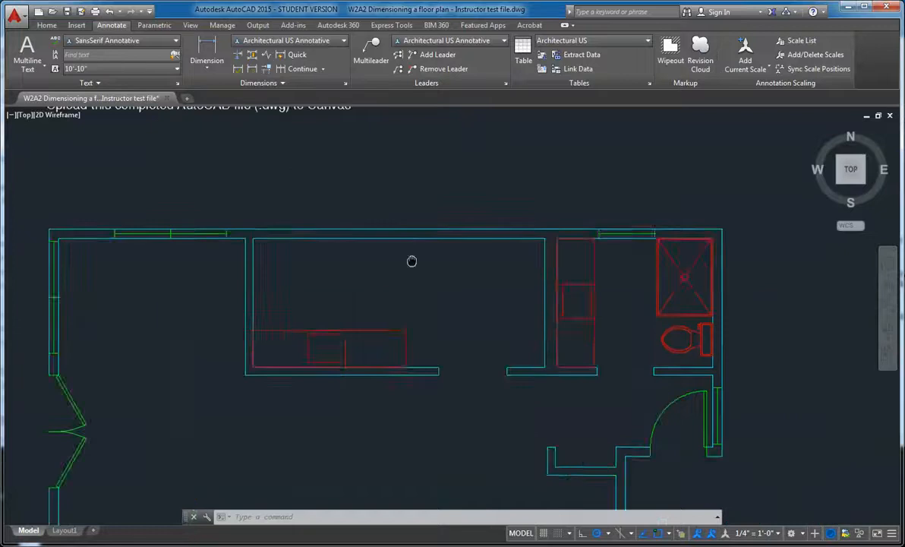
Step: Read the general guidelines for architectural dimensions on the sheet beside the floor plan
scroll(411, 261, down, 3)
scroll(469, 357, up, 1)
scroll(465, 368, down, 1)
scroll(456, 342, down, 2)
middle_drag(527, 350, 351, 359)
scroll(476, 344, down, 2)
scroll(718, 312, up, 4)
scroll(568, 272, up, 2)
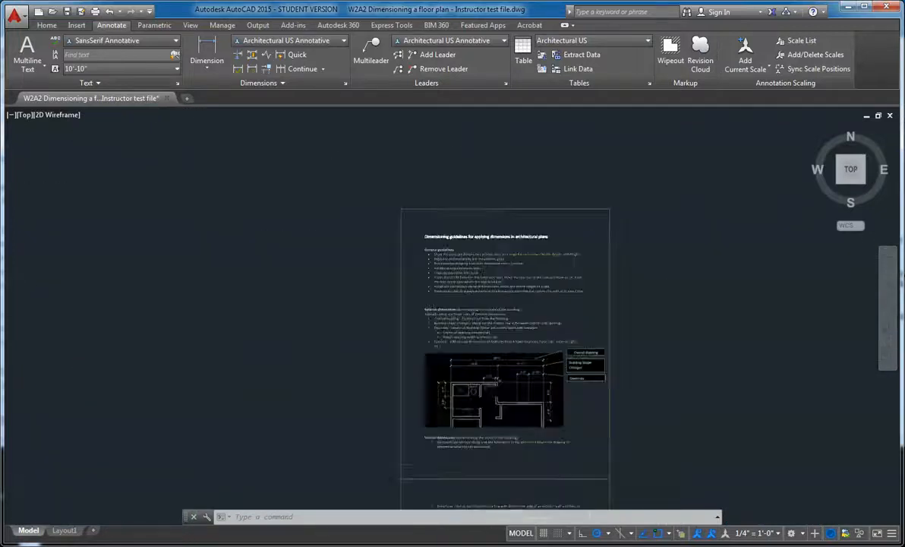
scroll(534, 275, up, 6)
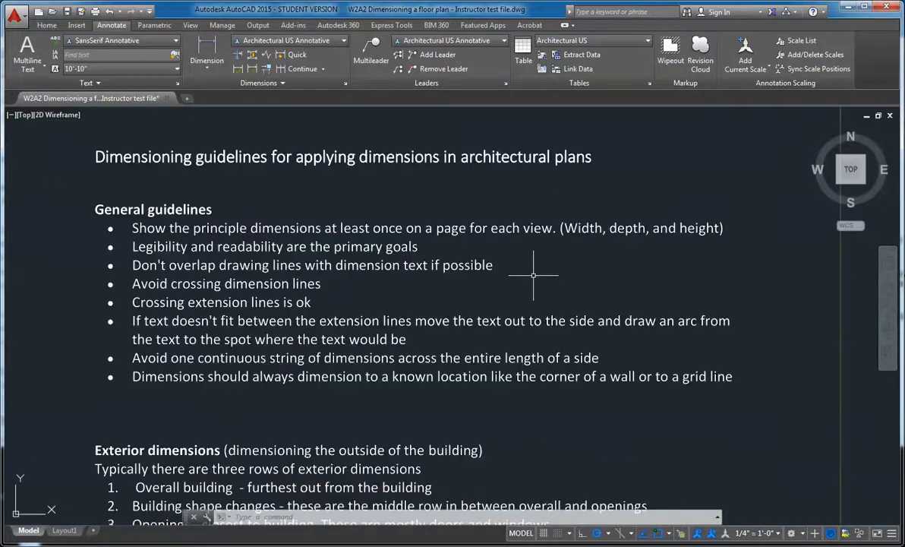
mouse_move(510, 299)
middle_down()
mouse_move(598, 316)
mouse_move(537, 298)
middle_up()
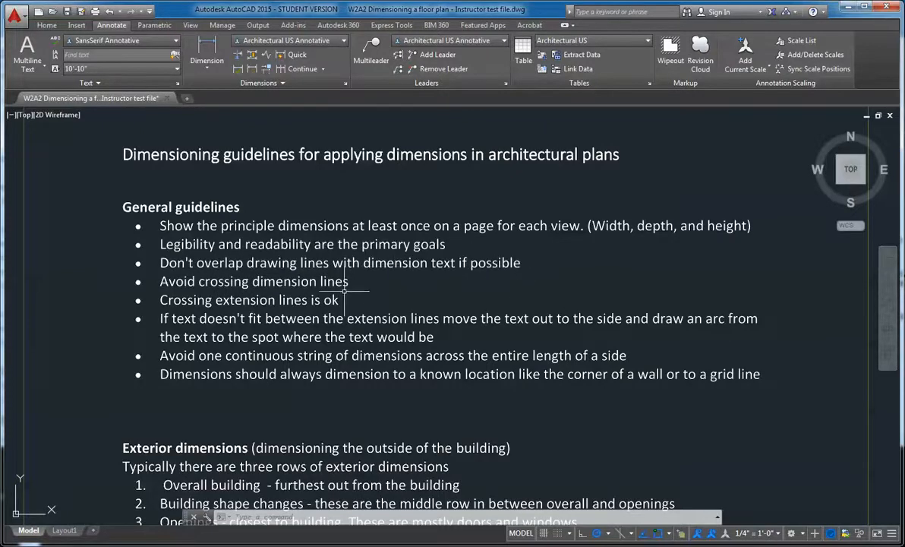
middle_drag(322, 282, 322, 232)
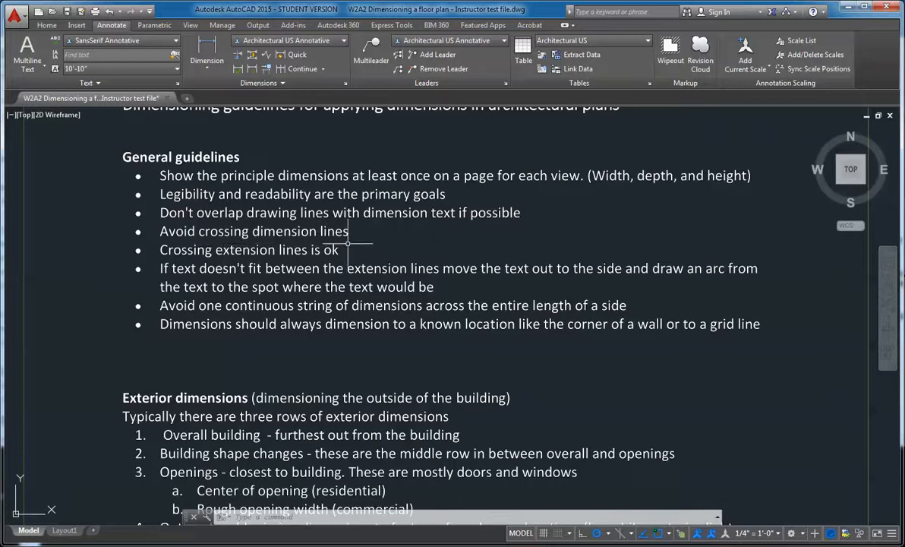
Step: Compare the exterior dimension rows in the example plan with the written rules on crossing dimension and extension lines
scroll(348, 243, down, 5)
scroll(304, 322, up, 7)
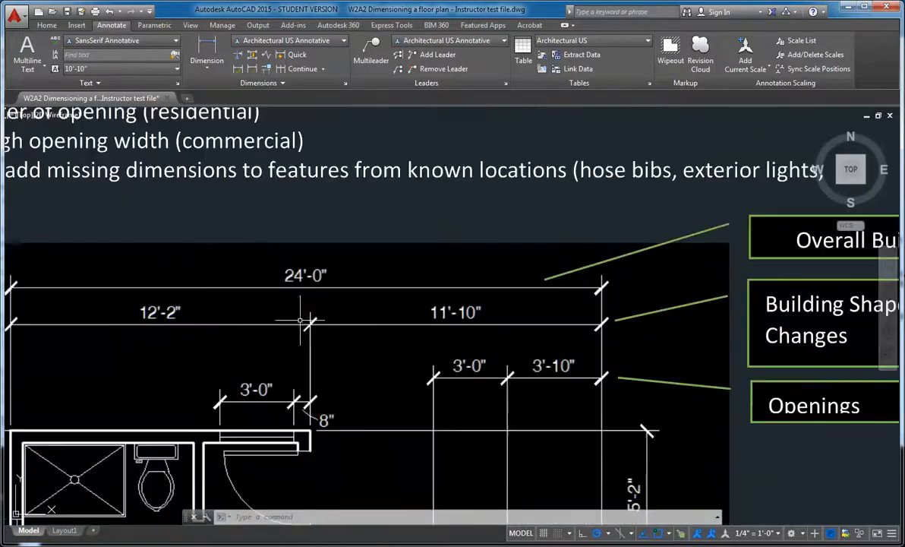
scroll(304, 319, down, 2)
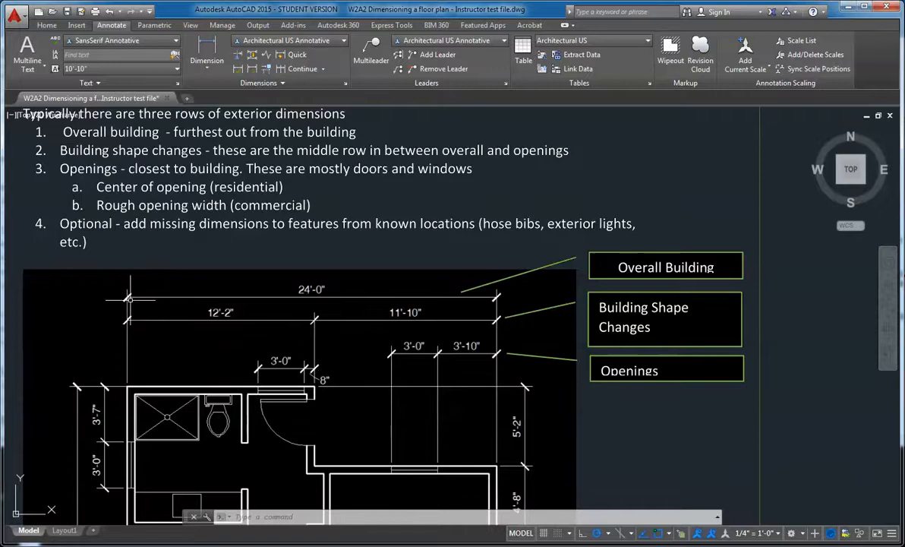
scroll(130, 300, down, 2)
middle_drag(199, 184, 220, 360)
middle_drag(176, 333, 190, 286)
scroll(285, 385, up, 2)
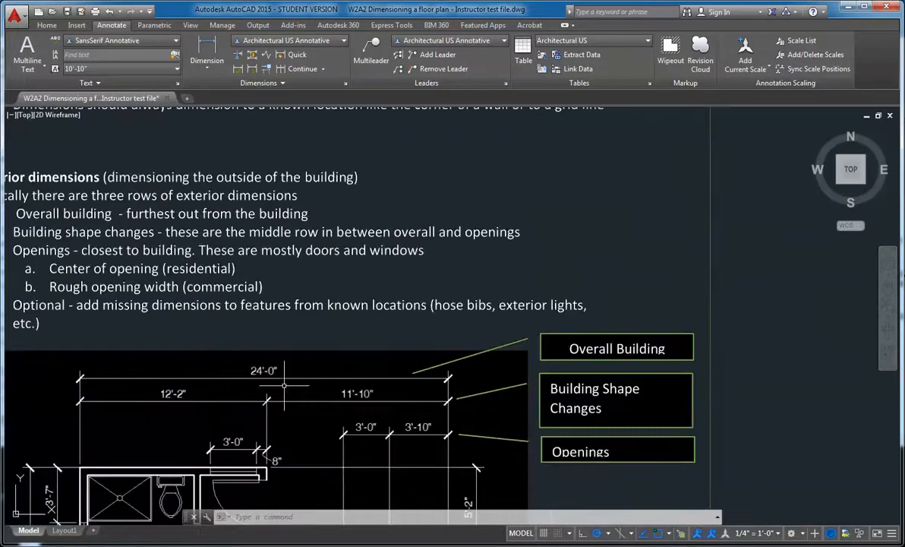
middle_drag(298, 396, 367, 436)
middle_drag(332, 220, 356, 302)
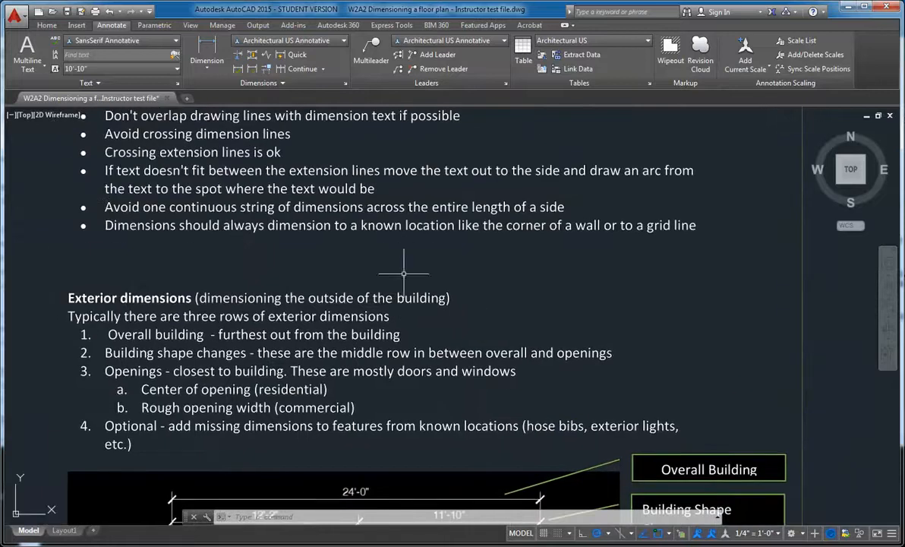
middle_drag(335, 238, 354, 307)
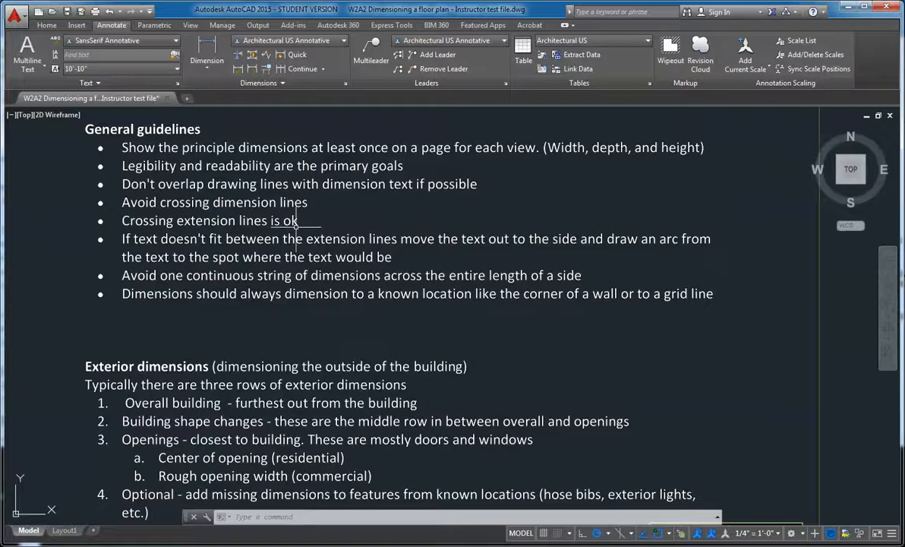
click(86, 191)
click(307, 220)
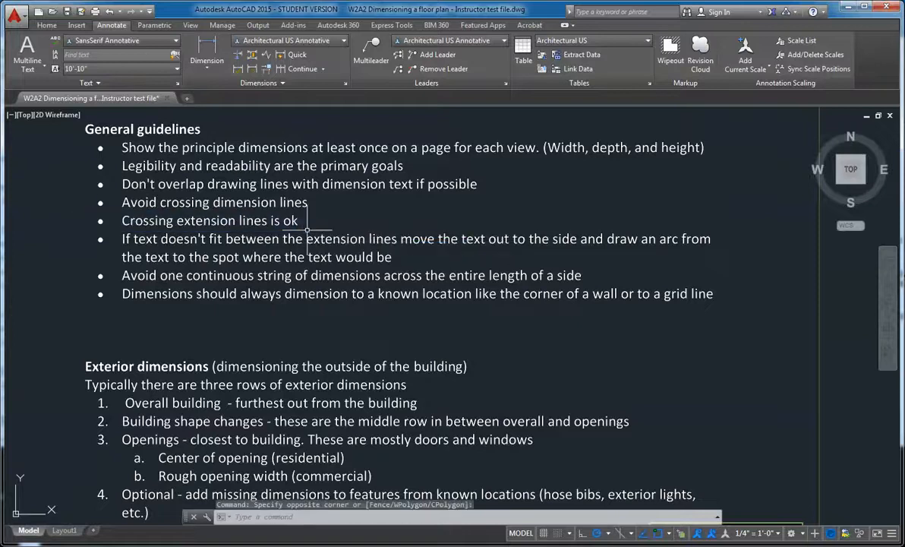
Step: Examine the example plan's shape-change and opening dimensions alongside the guideline for text that doesn't fit between extension lines
scroll(414, 228, down, 3)
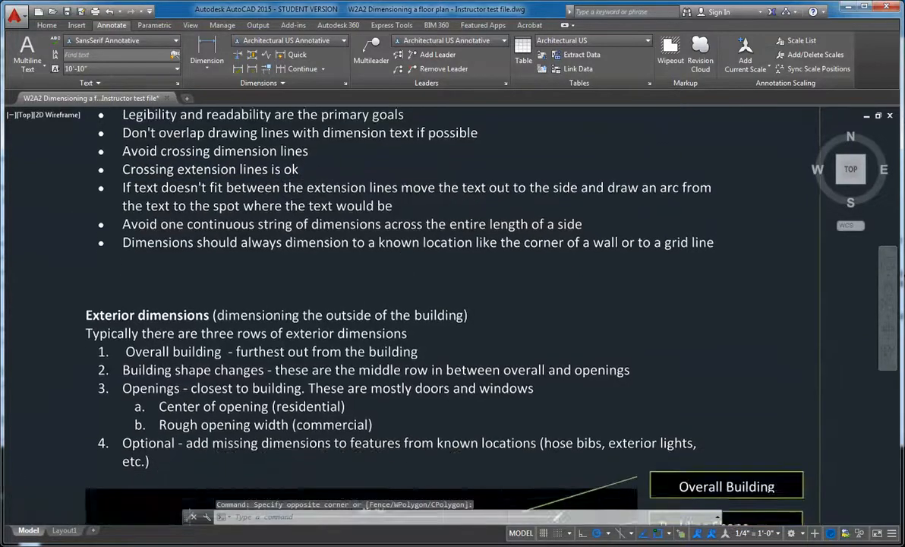
middle_drag(492, 486, 387, 235)
scroll(395, 262, up, 4)
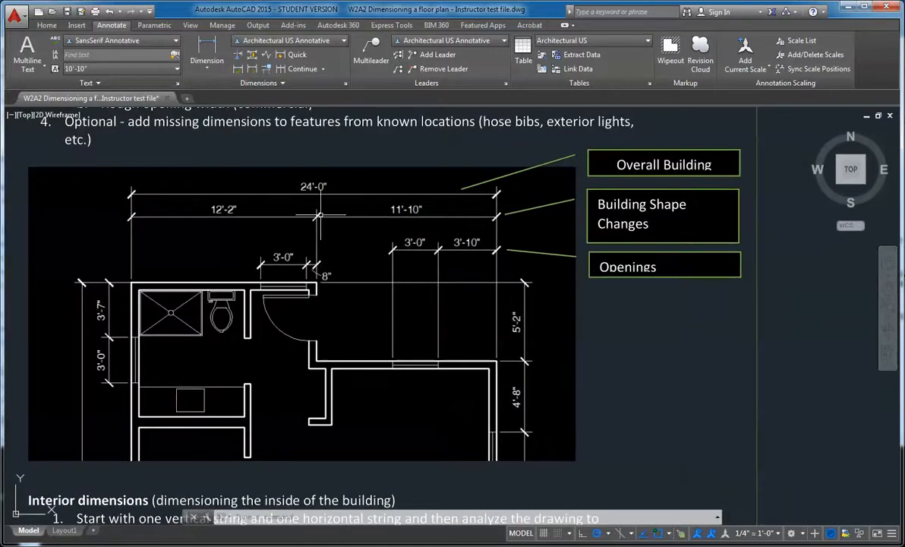
middle_drag(340, 219, 339, 300)
middle_drag(329, 173, 368, 408)
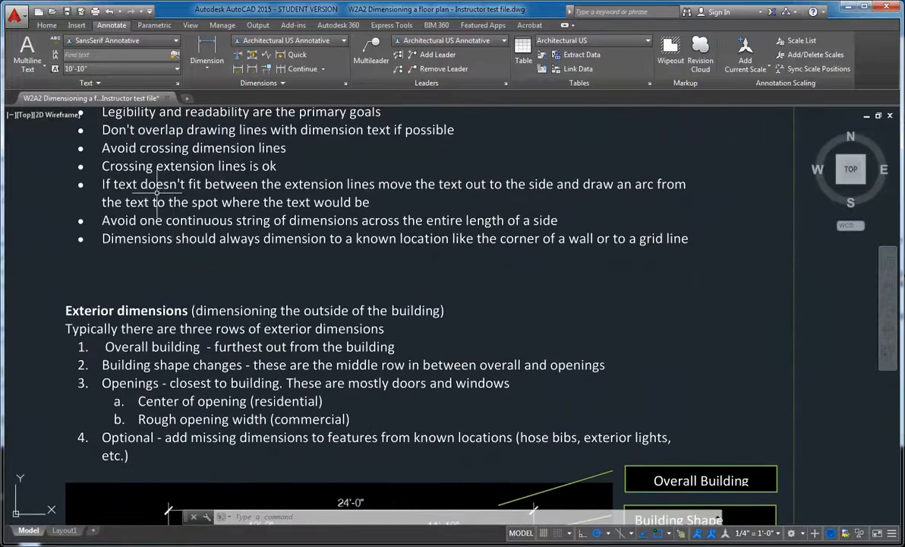
scroll(133, 186, up, 1)
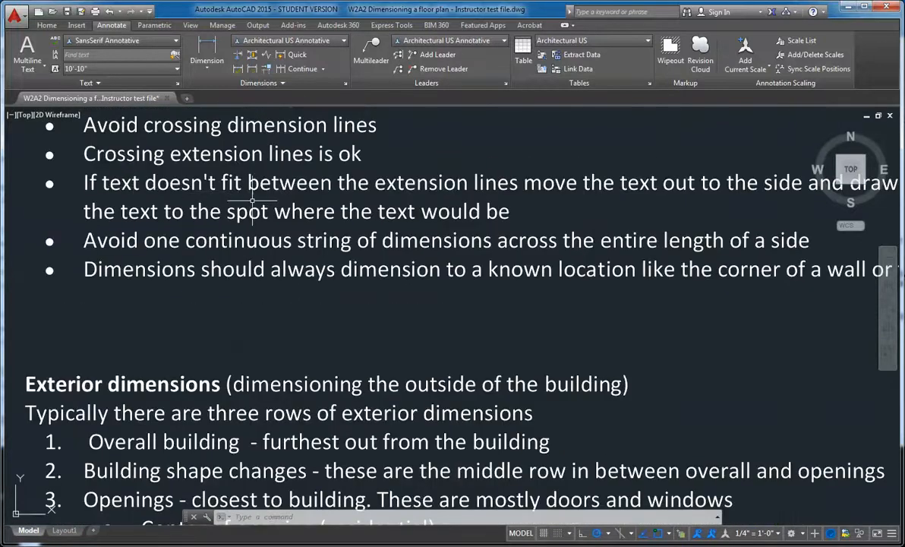
Step: Read the general guideline on avoiding one continuous string of dimensions across the entire length of a side
scroll(491, 204, down, 1)
mouse_move(534, 197)
middle_down()
mouse_move(503, 208)
mouse_move(433, 202)
middle_up()
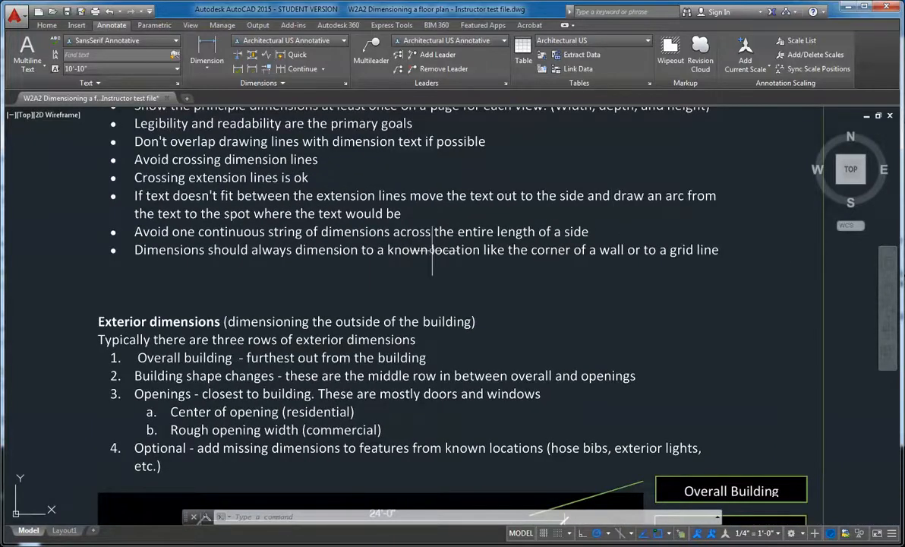
scroll(426, 270, down, 6)
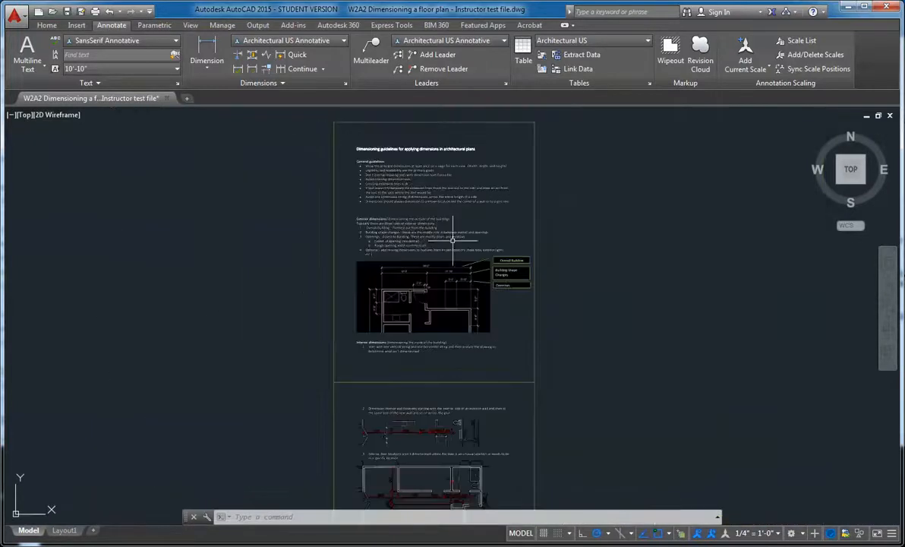
scroll(327, 301, up, 4)
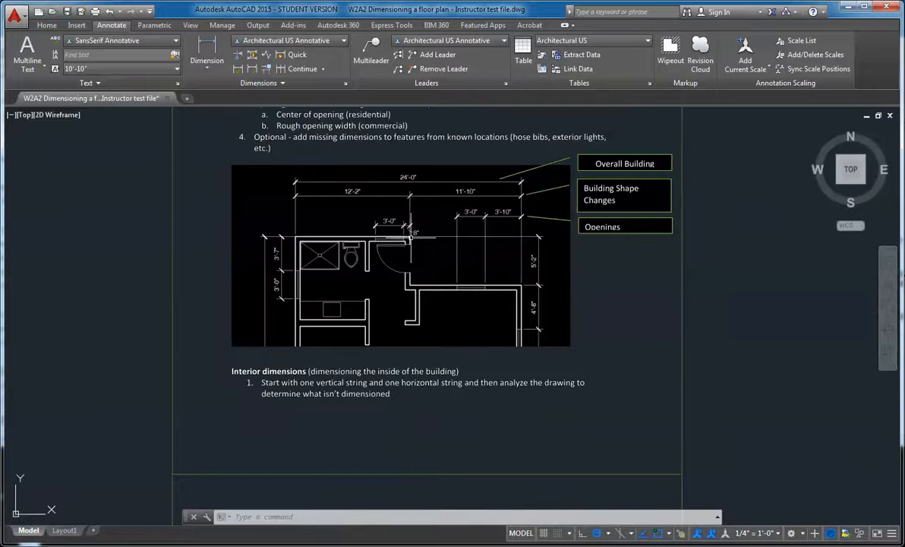
scroll(410, 230, up, 4)
scroll(411, 231, up, 2)
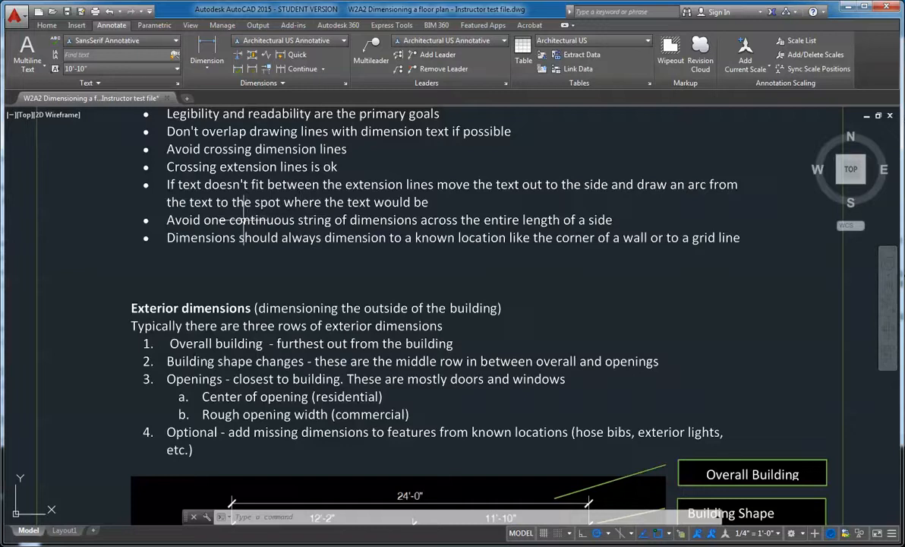
click(151, 211)
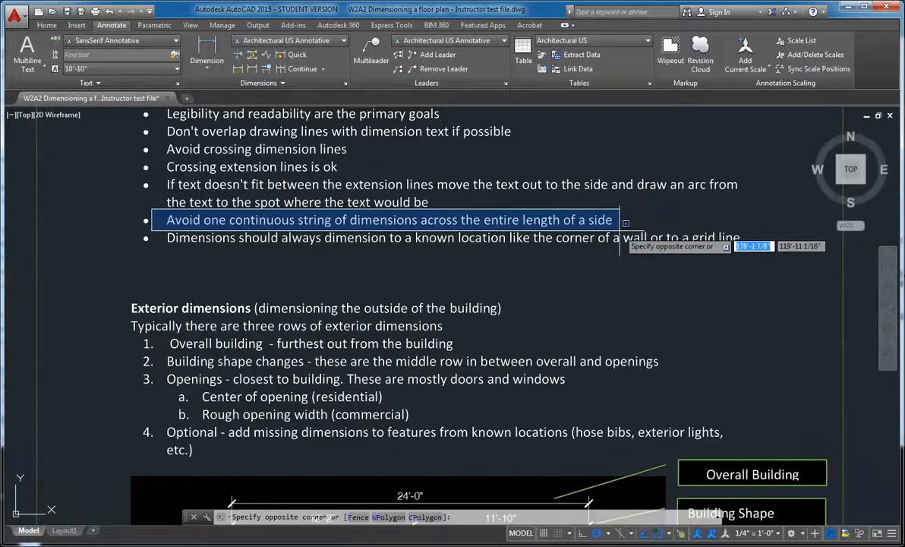
key(Escape)
Step: Examine how the example plan splits its exterior dimensions into overall, shape-change and opening strings along the building's upper side
middle_drag(584, 350, 569, 139)
middle_drag(530, 418, 541, 350)
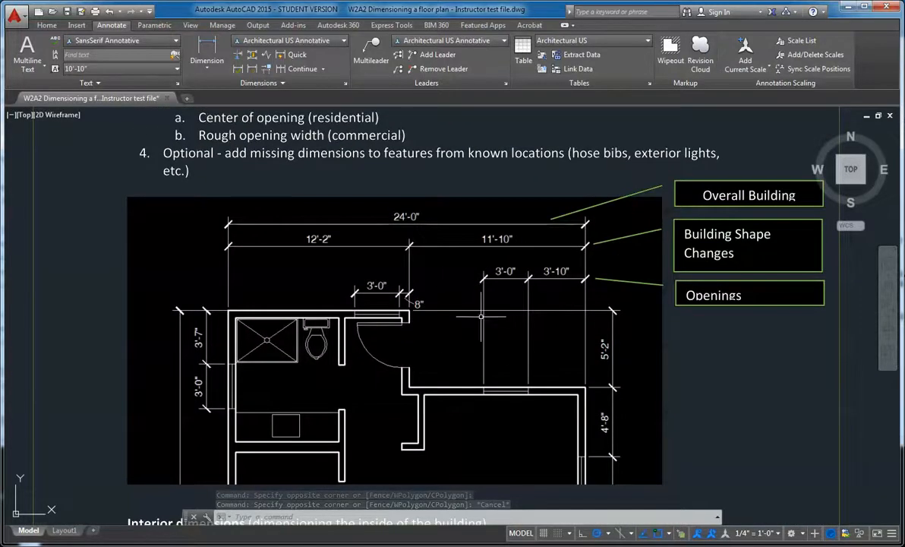
scroll(502, 337, down, 2)
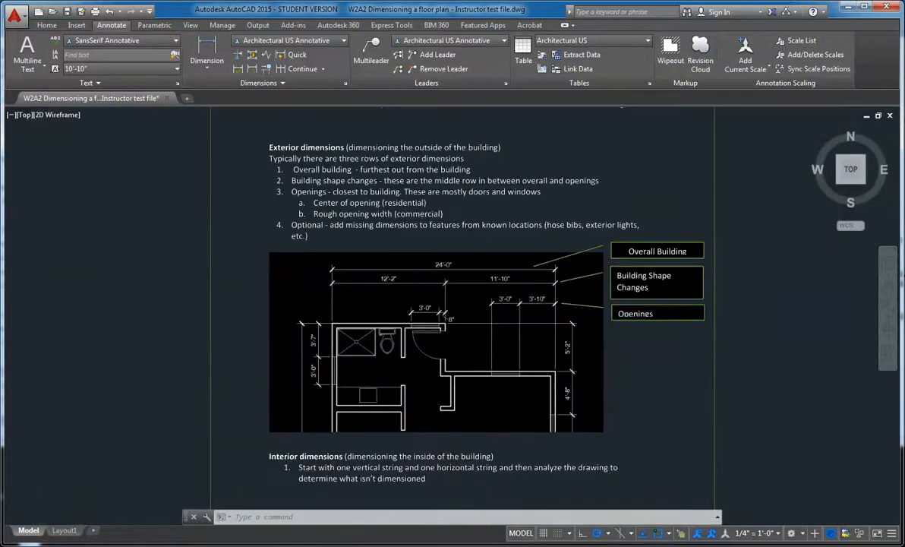
scroll(501, 340, up, 2)
middle_drag(464, 237, 467, 304)
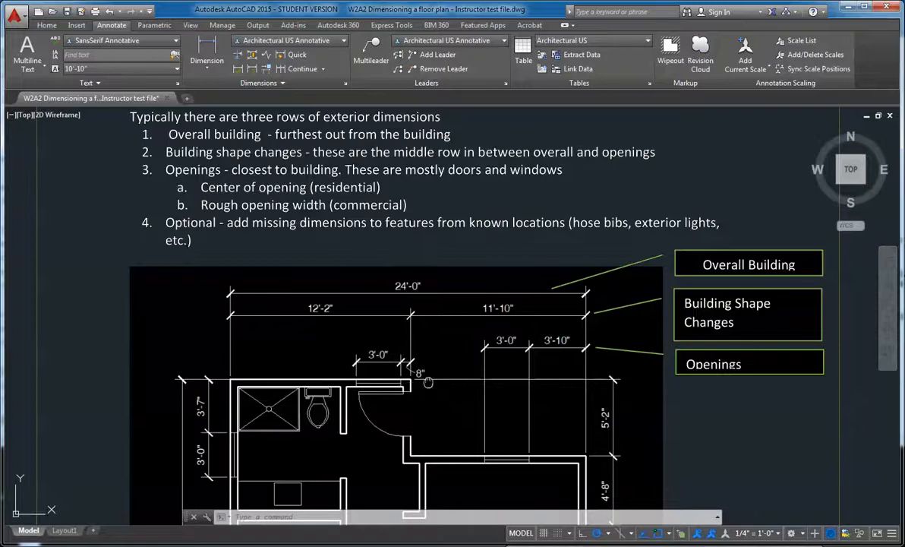
middle_drag(429, 382, 444, 351)
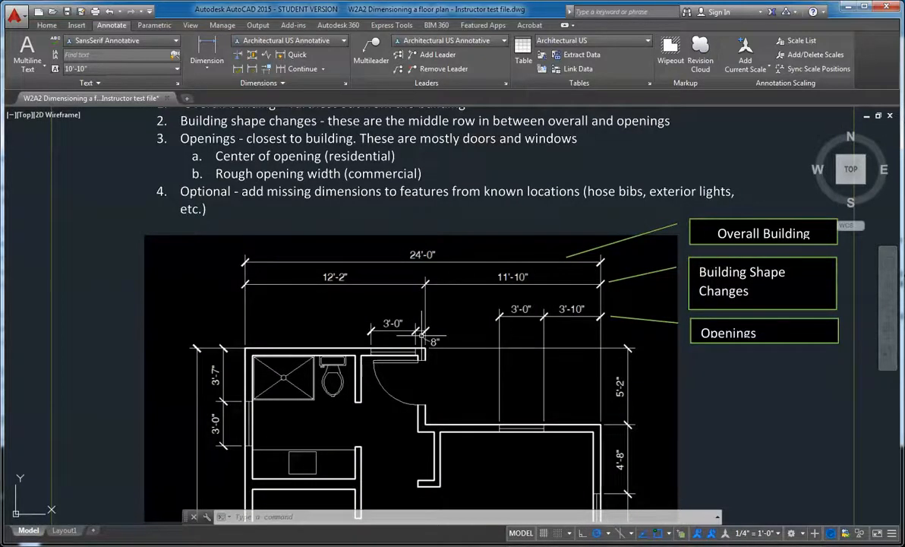
scroll(497, 327, up, 2)
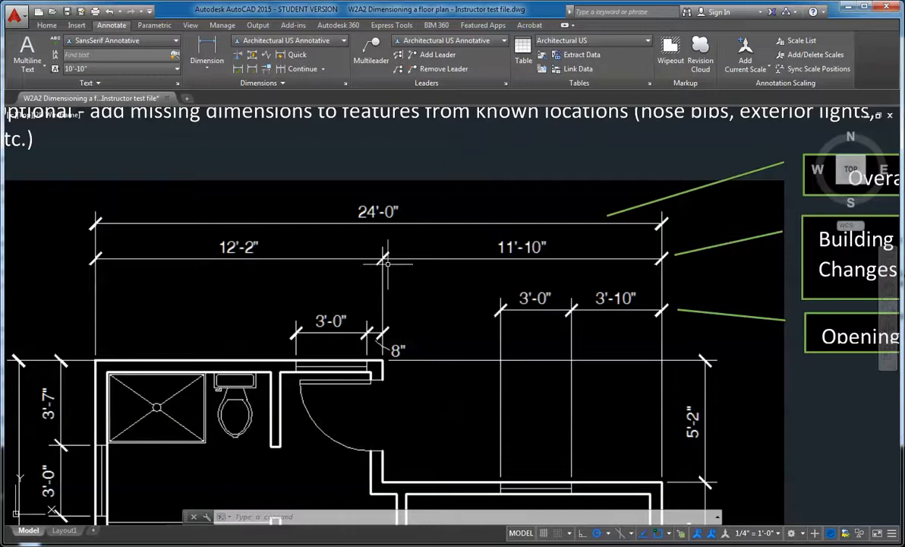
middle_drag(382, 260, 381, 274)
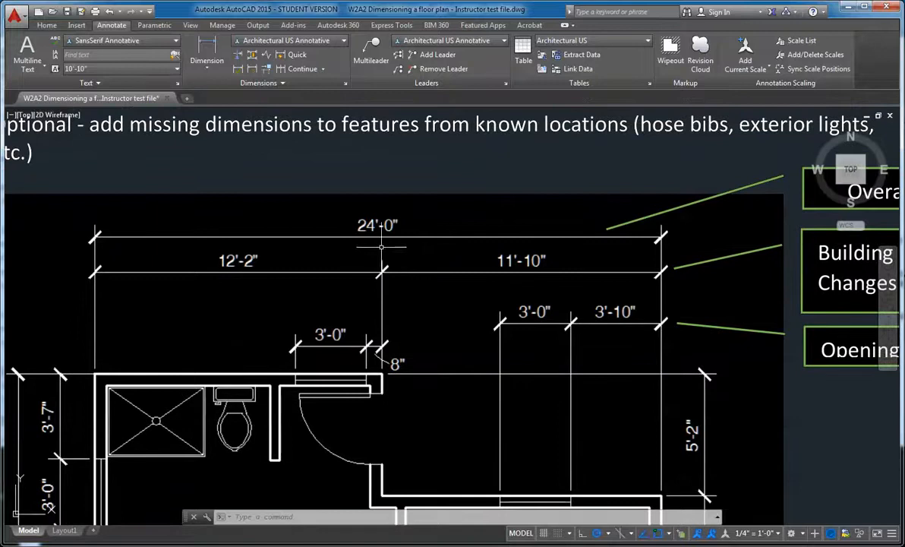
middle_drag(549, 302, 498, 269)
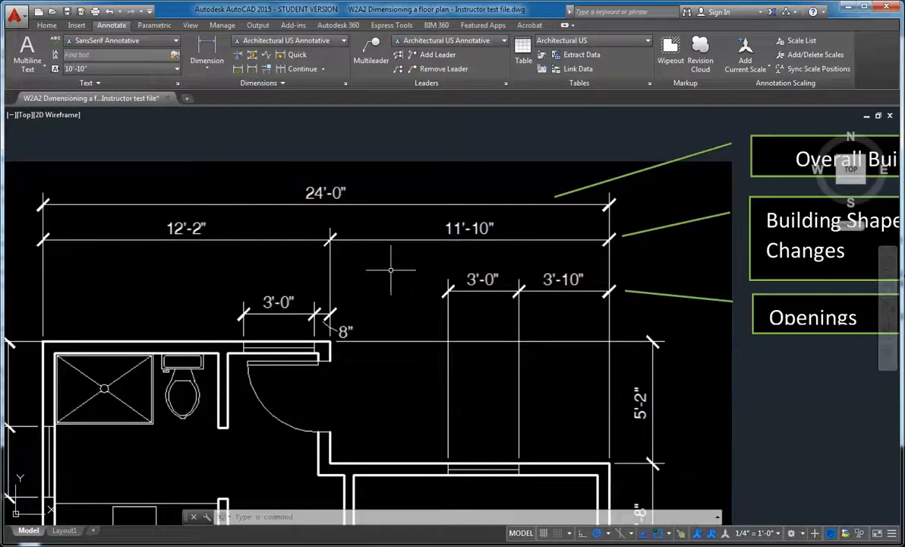
middle_drag(285, 279, 352, 256)
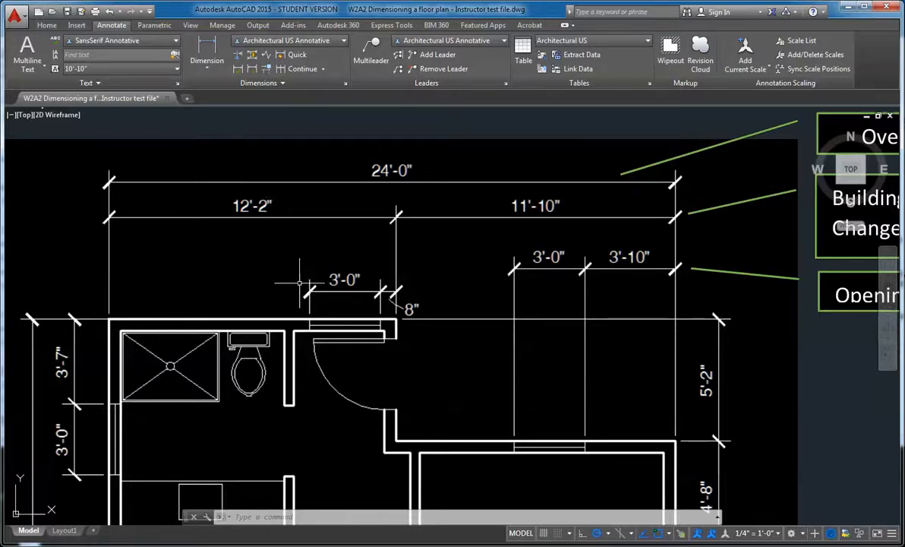
Step: Read the exterior dimension rules covering the overall building, building shape changes and openings rows above the example plan
scroll(314, 266, down, 4)
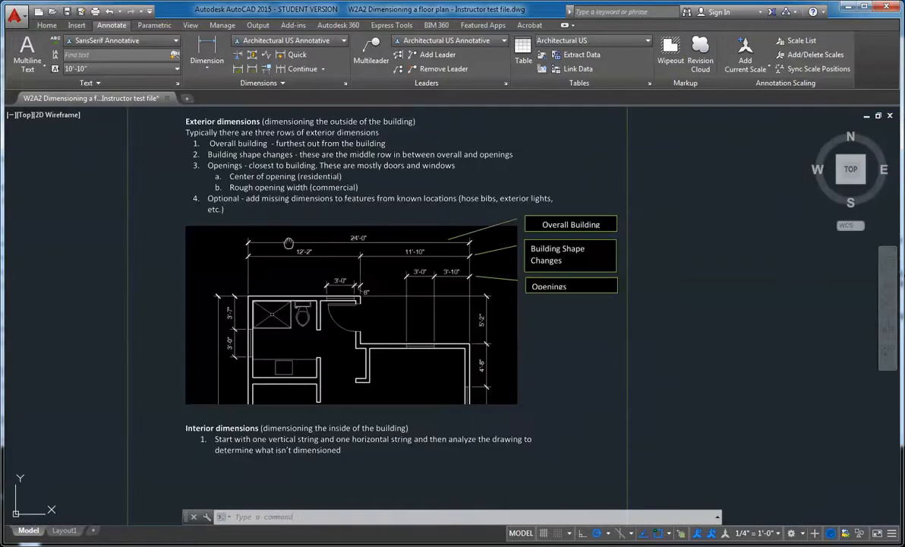
middle_drag(288, 243, 292, 303)
scroll(242, 223, up, 2)
scroll(337, 243, down, 2)
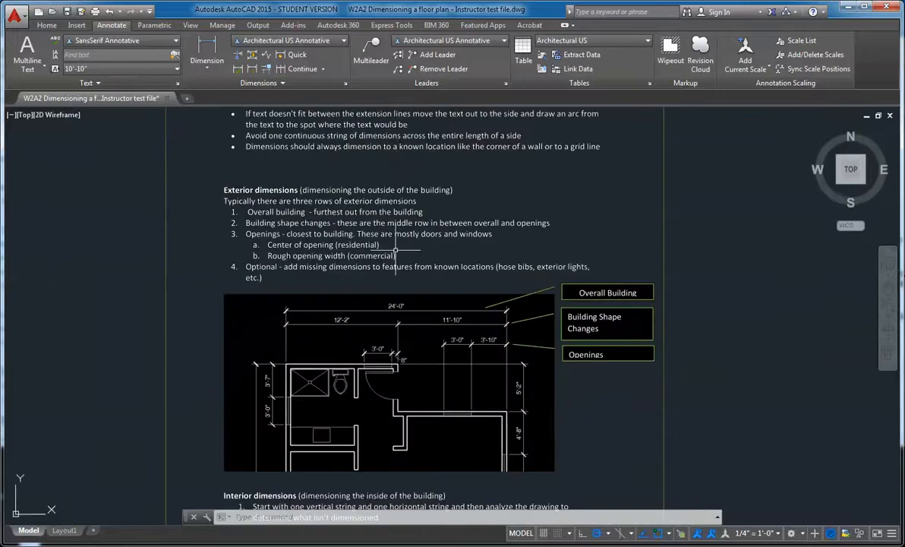
middle_drag(394, 212, 395, 319)
scroll(411, 353, up, 2)
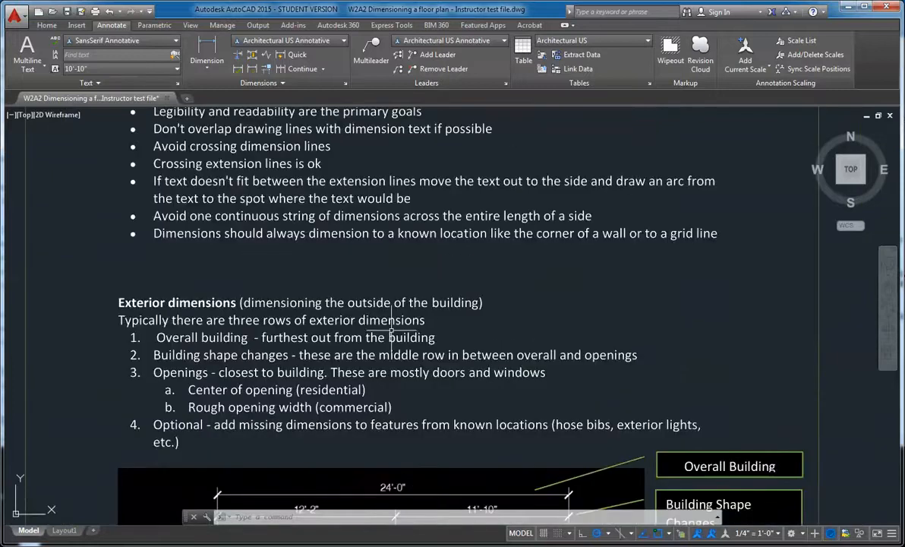
mouse_move(414, 359)
middle_down()
mouse_move(422, 220)
mouse_move(425, 253)
mouse_move(422, 246)
middle_up()
middle_drag(334, 300, 340, 278)
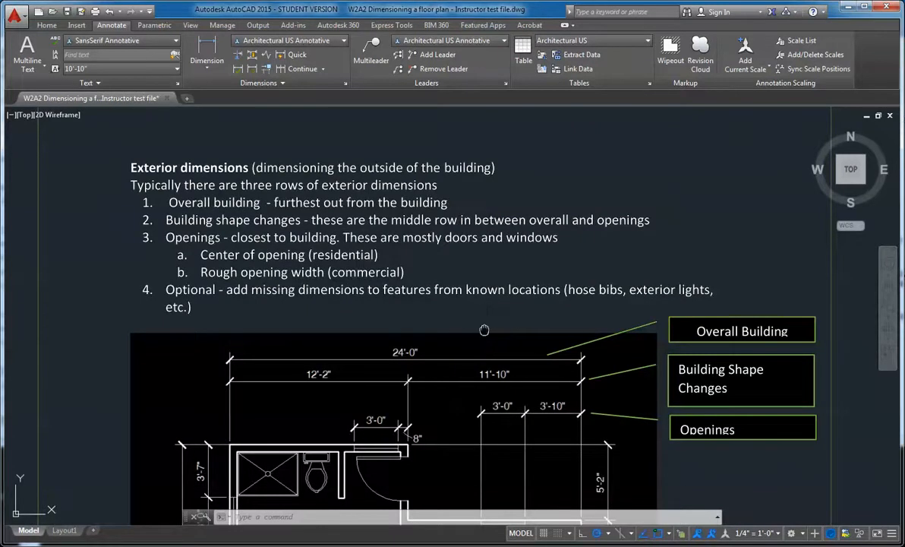
middle_drag(451, 306, 440, 296)
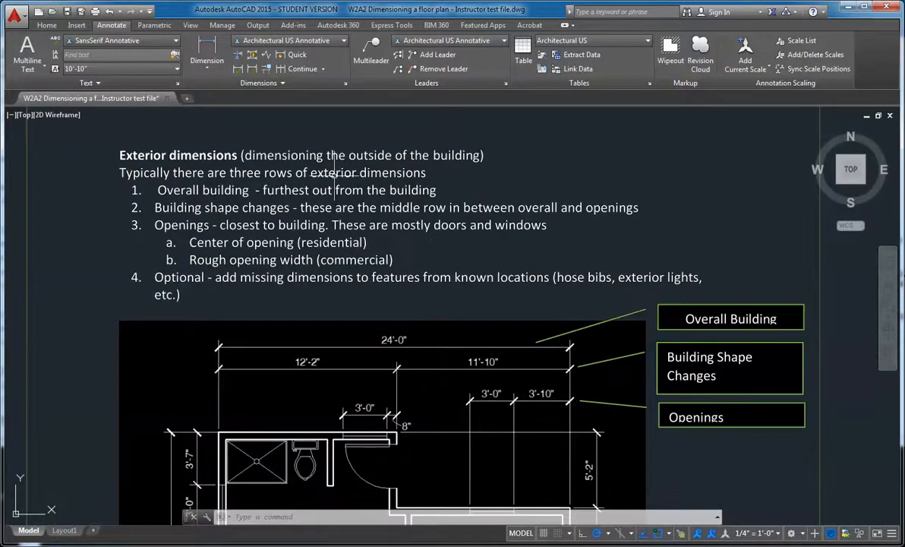
middle_drag(478, 307, 475, 284)
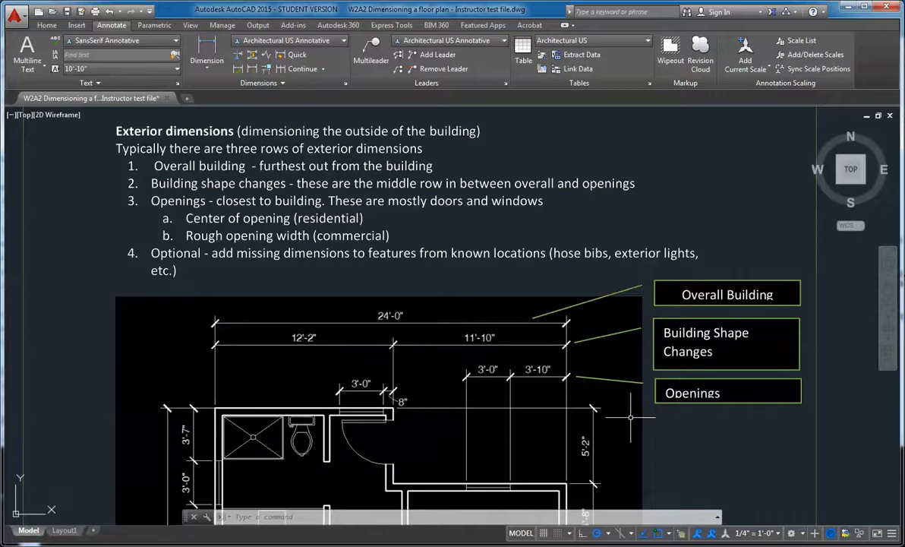
Step: Compare the two opening dimension strings in the example plan with the overall and shape-change rows above them
scroll(631, 417, down, 3)
scroll(657, 329, up, 3)
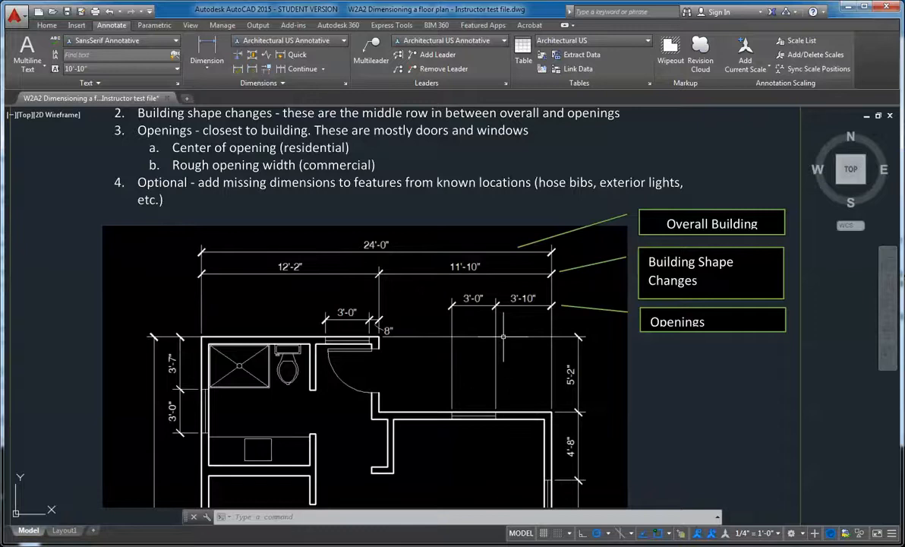
middle_drag(497, 367, 493, 354)
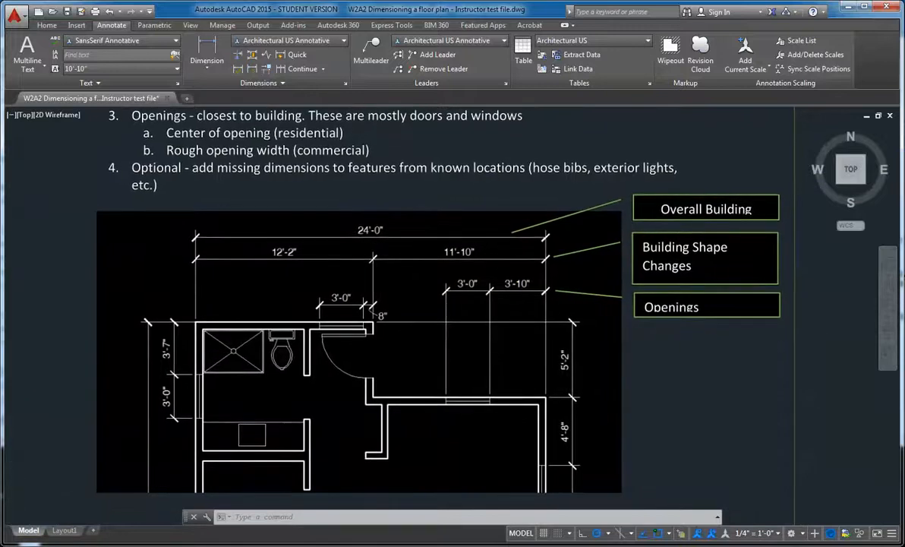
scroll(486, 322, up, 3)
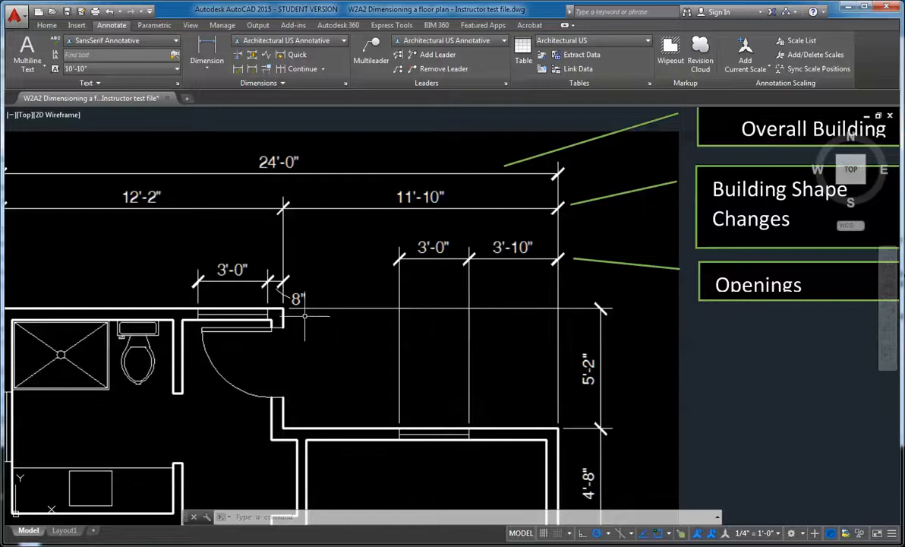
middle_drag(228, 273, 259, 256)
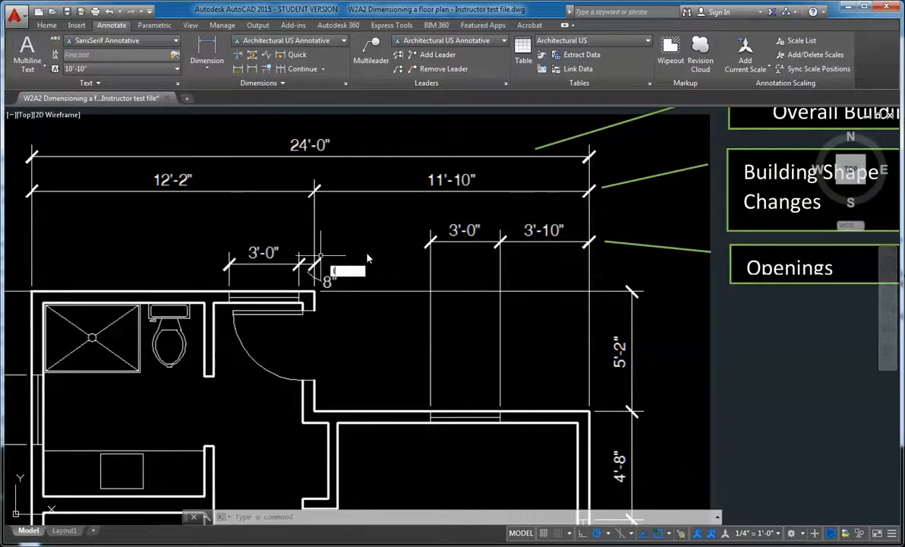
Step: Draw a trial horizontal line about 2'-7 1/8" long from the window's opening dimension across the door-side opening area, and erase it
text(l)
key(Return)
click(452, 242)
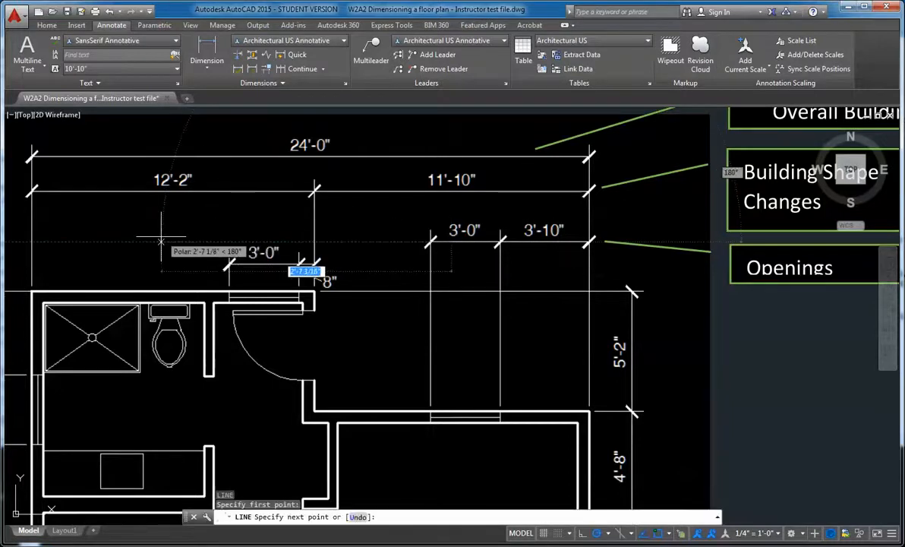
key(Escape)
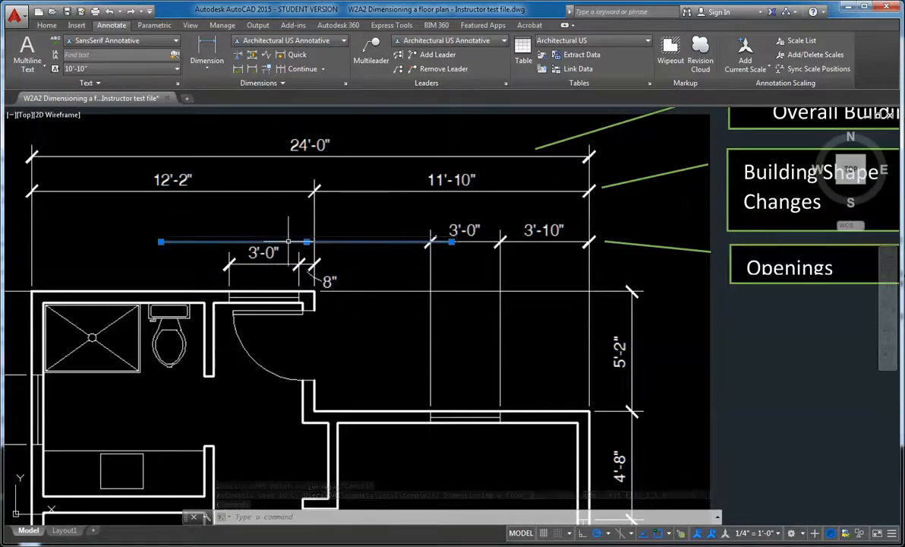
click(304, 241)
key(Delete)
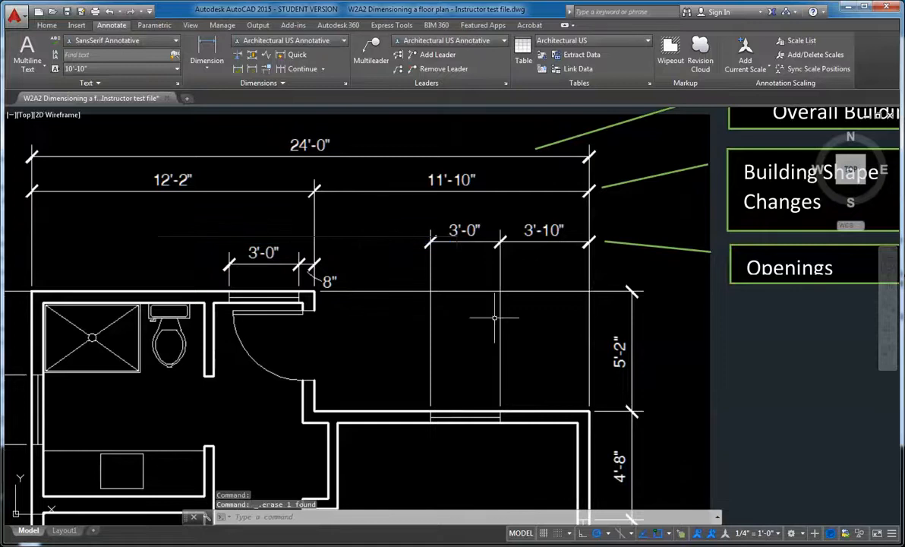
Step: Examine the example plan's building corners and the extension lines that locate its shape changes and openings
scroll(395, 300, down, 3)
scroll(393, 300, up, 2)
scroll(388, 301, down, 2)
scroll(388, 293, up, 2)
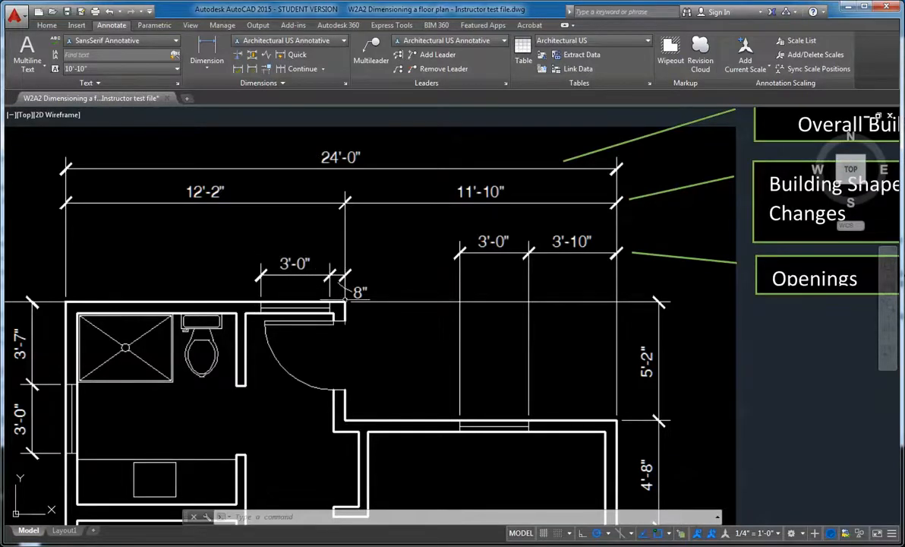
middle_drag(600, 334, 488, 289)
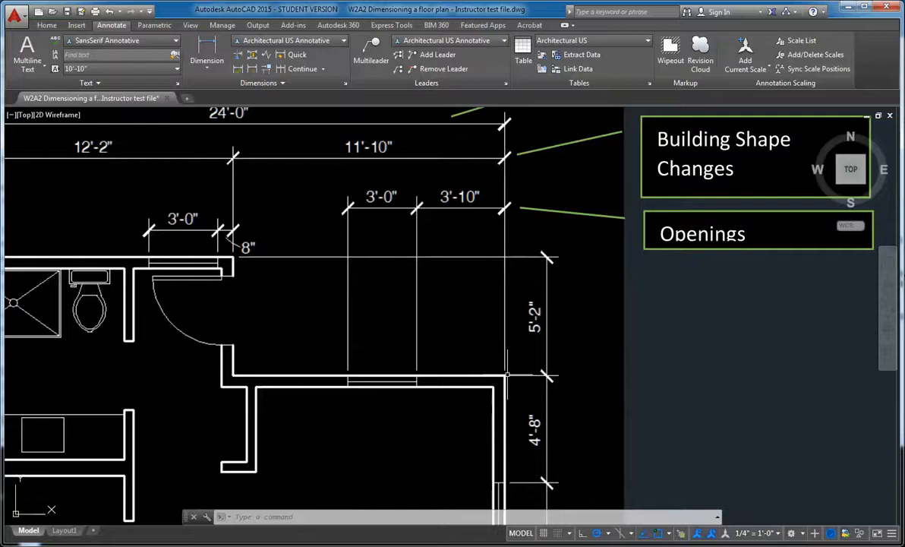
scroll(507, 374, down, 2)
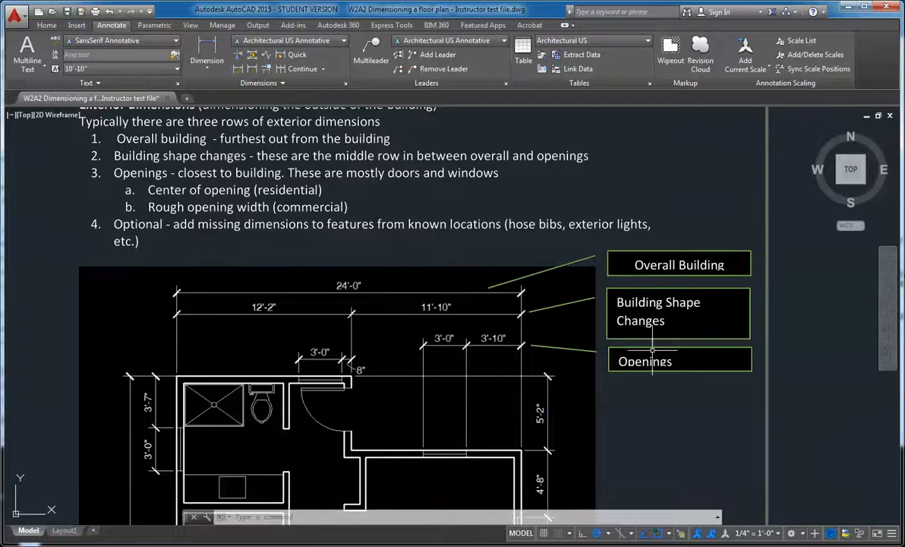
Step: Review the opening-dimension and optional feature rules against the example plan's window and door dimensions
scroll(651, 365, down, 2)
middle_drag(660, 344, 681, 306)
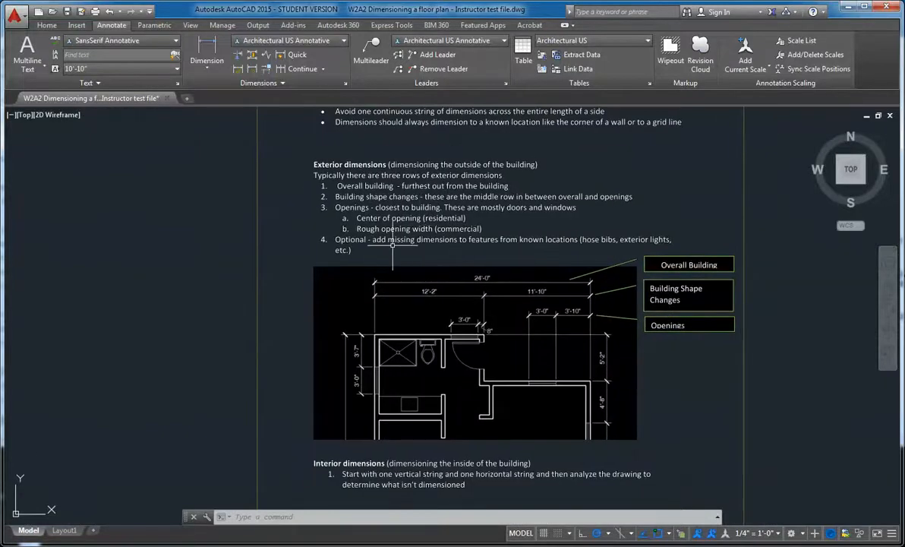
middle_drag(417, 241, 381, 236)
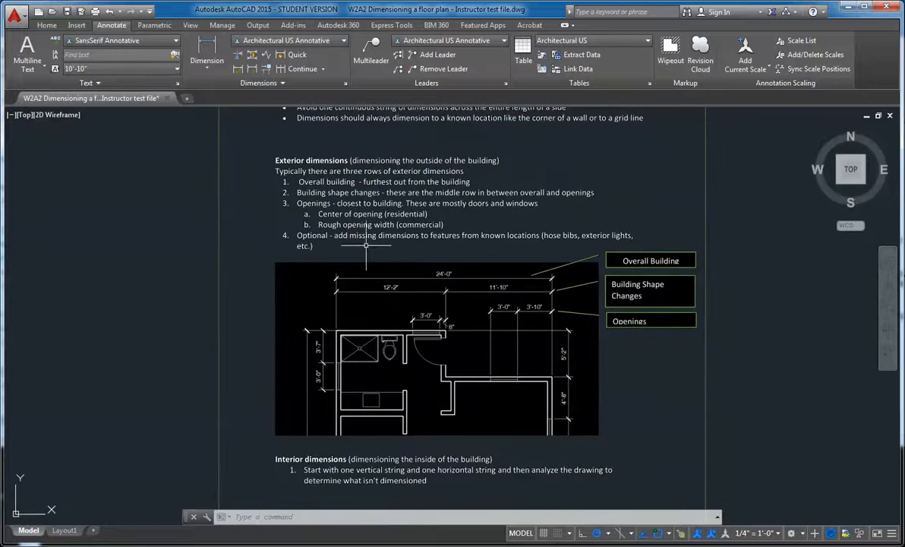
scroll(448, 240, up, 2)
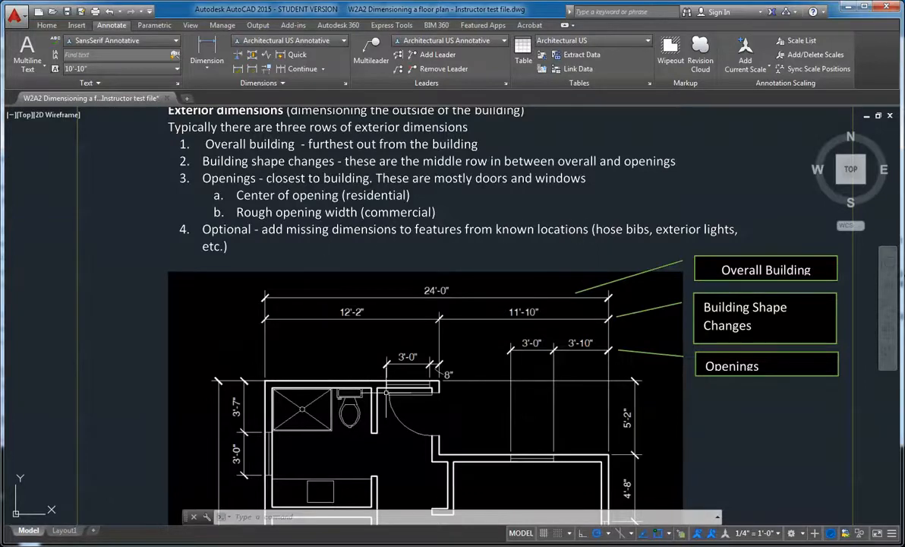
scroll(389, 391, down, 2)
scroll(395, 392, up, 2)
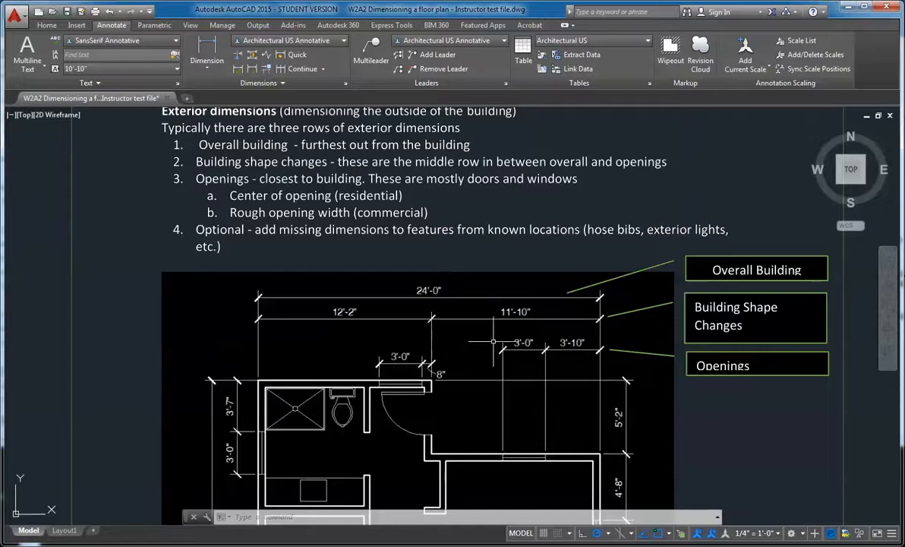
scroll(448, 307, down, 2)
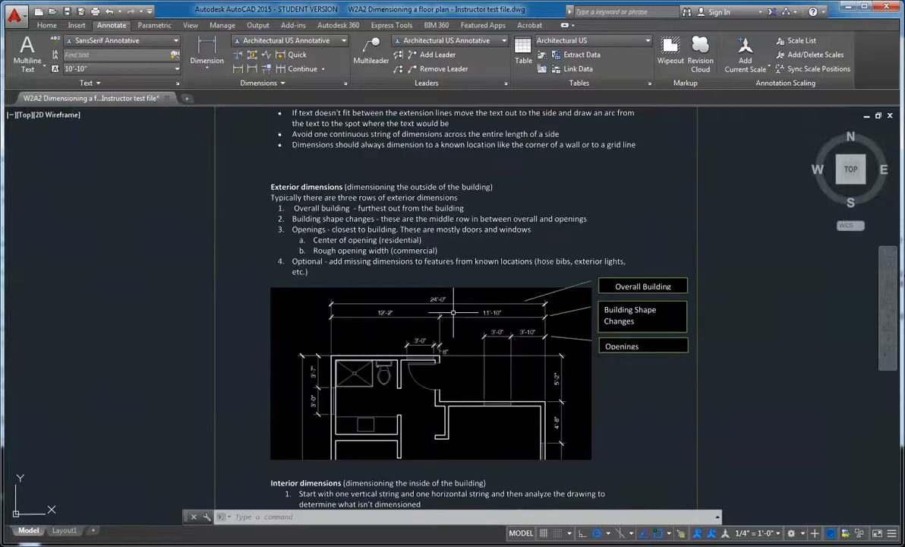
middle_drag(230, 270, 518, 255)
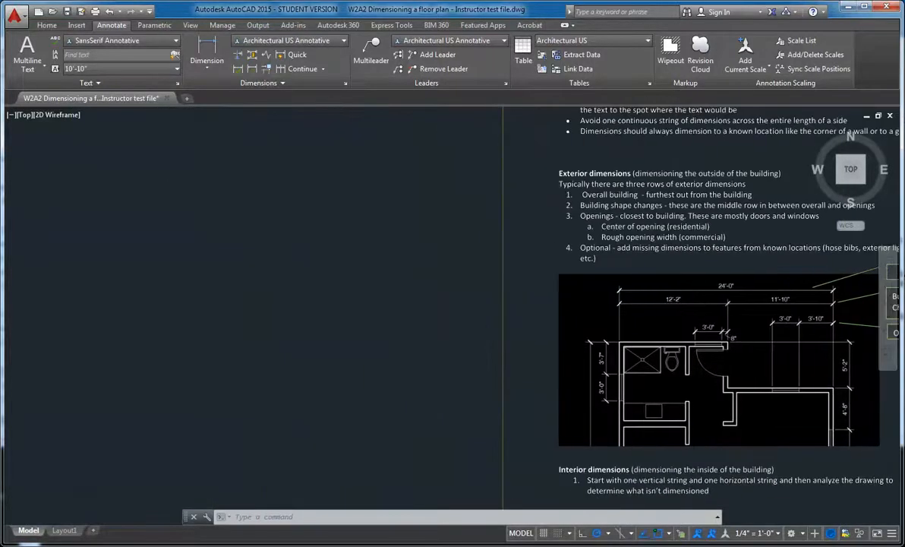
Step: Return to the floor plan and check that the current layer is A-ANNO-DIMS and the dimension style Architectural US Annotative
scroll(430, 276, down, 2)
middle_drag(224, 319, 661, 323)
scroll(351, 359, down, 3)
middle_drag(269, 358, 692, 353)
scroll(692, 353, down, 1)
scroll(592, 341, up, 2)
middle_drag(617, 357, 625, 244)
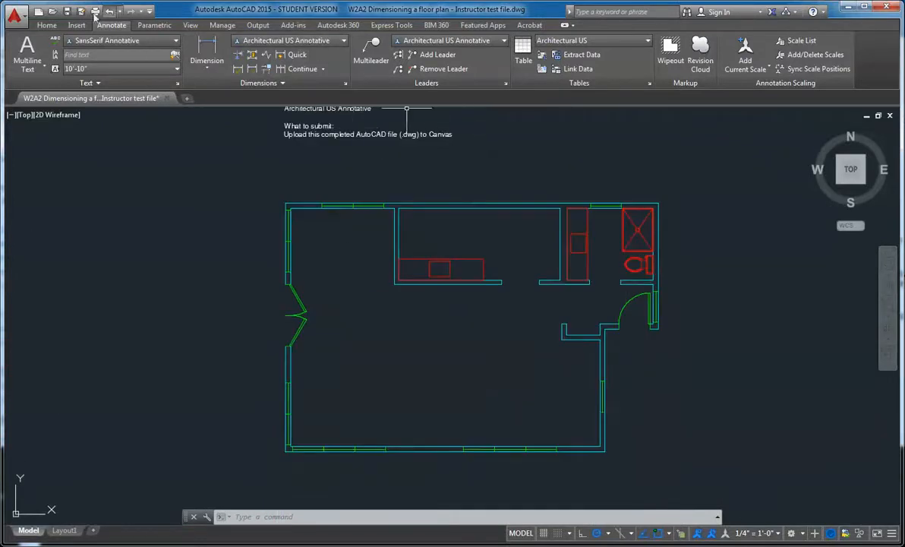
click(52, 26)
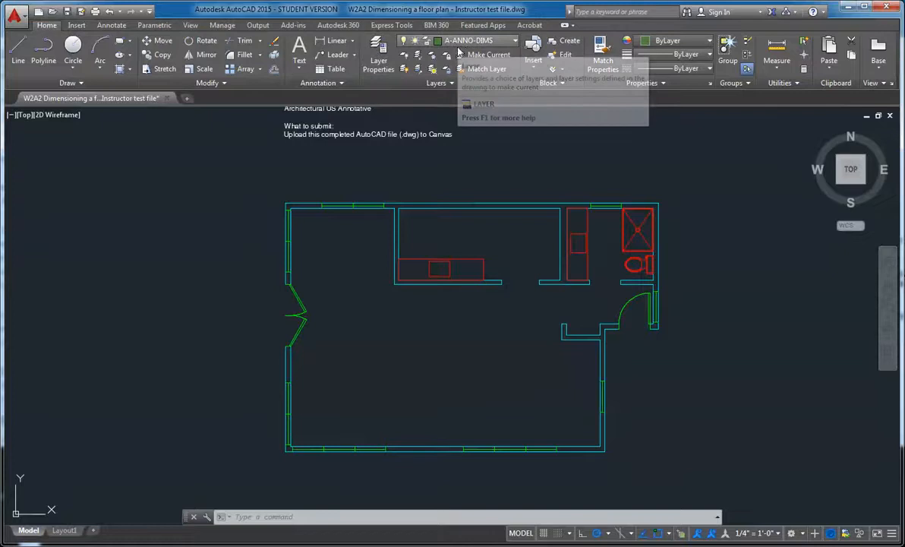
click(113, 25)
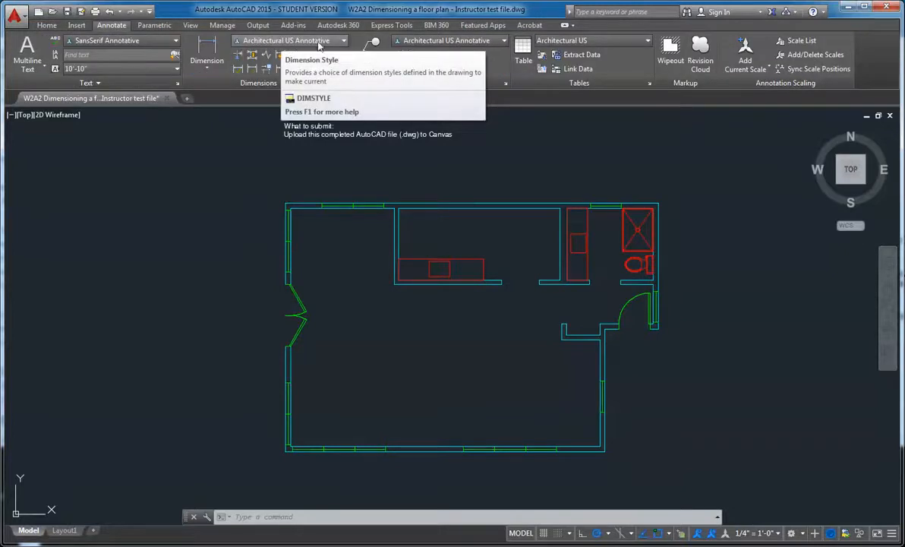
scroll(313, 163, down, 4)
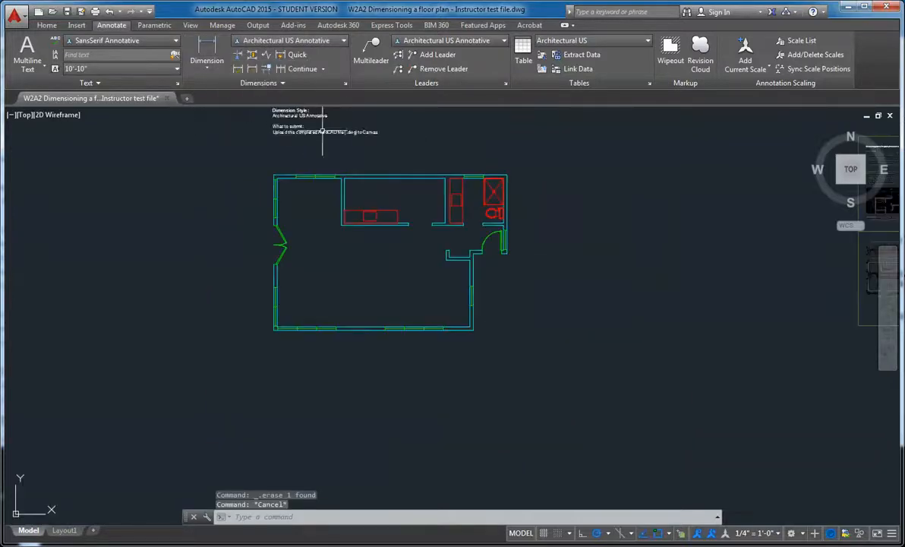
scroll(219, 70, up, 3)
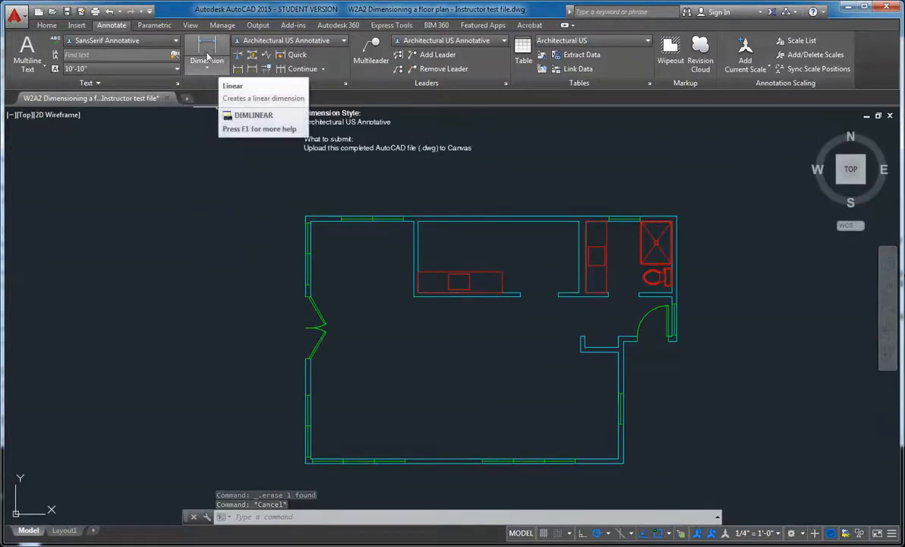
Step: Review the linear dimension command and which running object snaps are enabled for picking the building corners
click(206, 67)
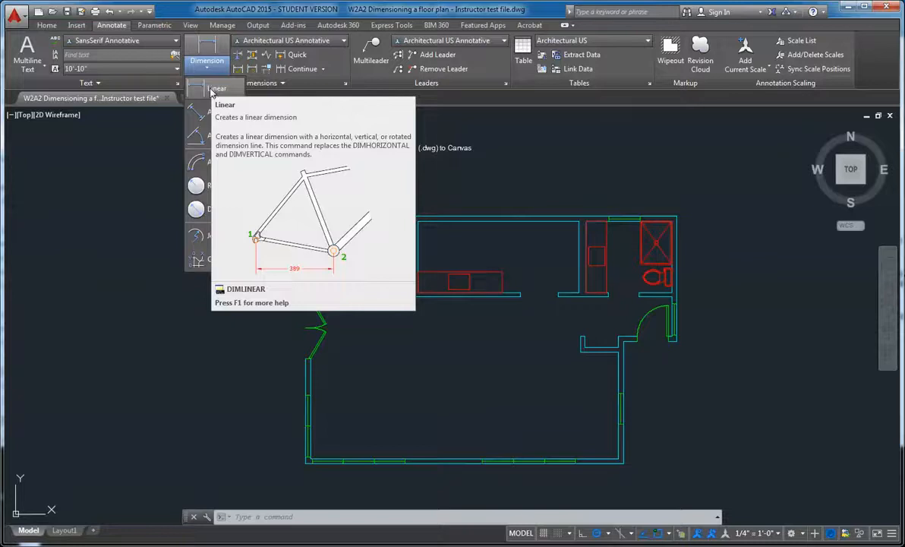
click(196, 92)
mouse_move(458, 183)
middle_down()
mouse_move(400, 194)
mouse_move(344, 182)
middle_up()
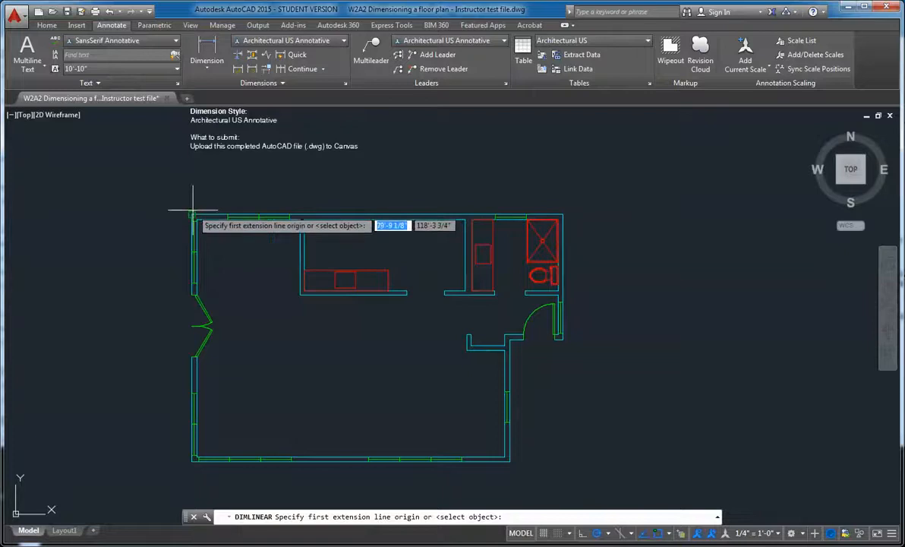
click(664, 534)
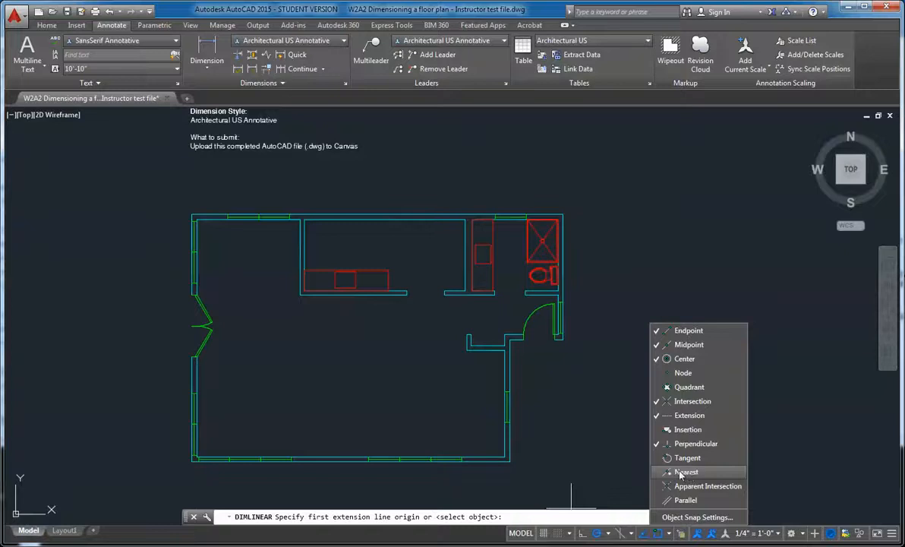
click(623, 477)
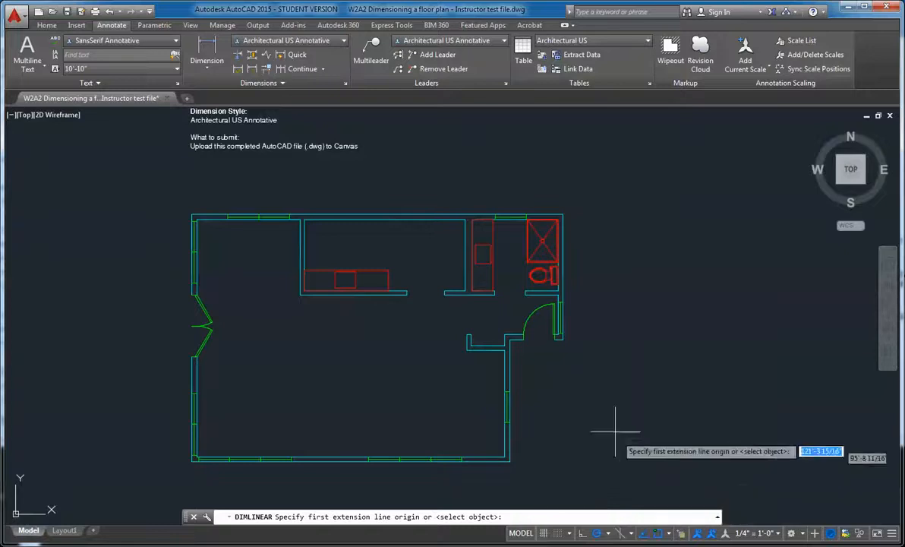
Step: Add the overall horizontal linear dimension between the north wall's outer corners, placed about 4'-10" above the building
click(213, 49)
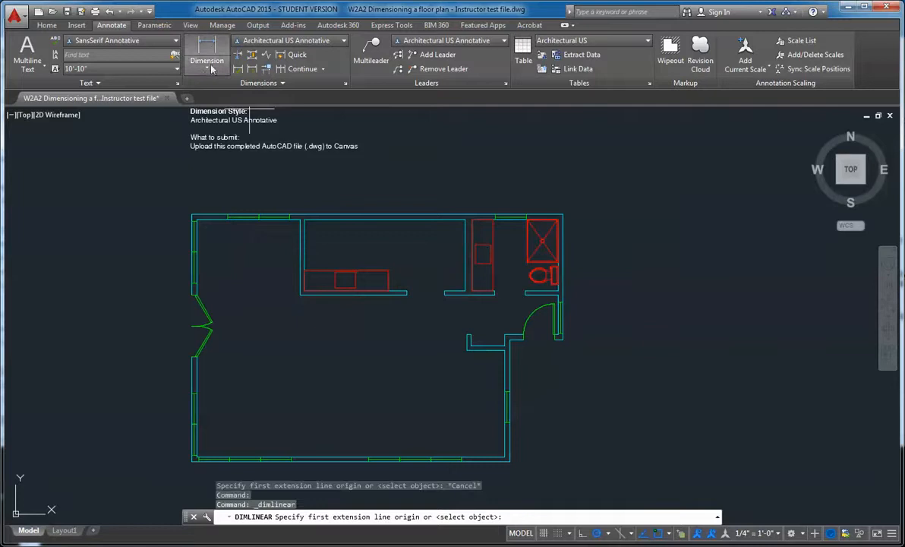
click(191, 215)
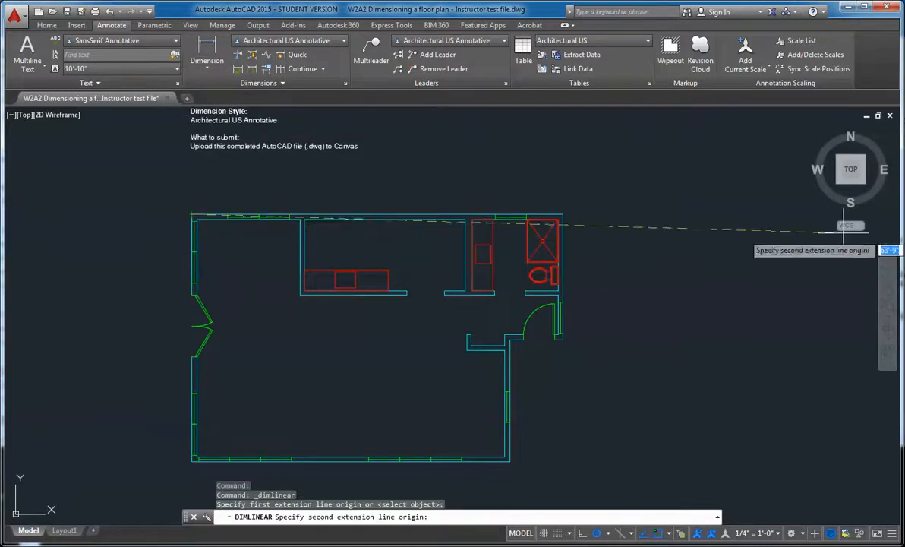
click(563, 215)
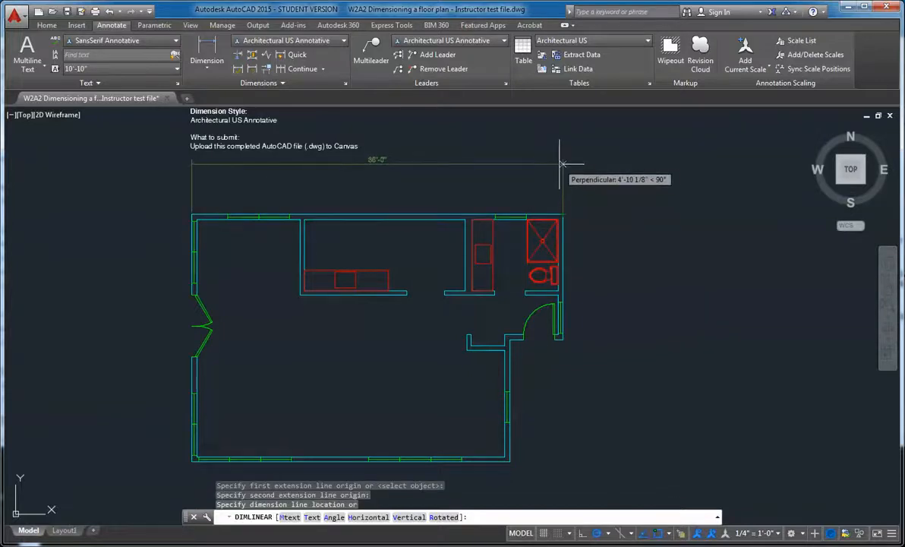
click(562, 164)
middle_drag(249, 196, 220, 201)
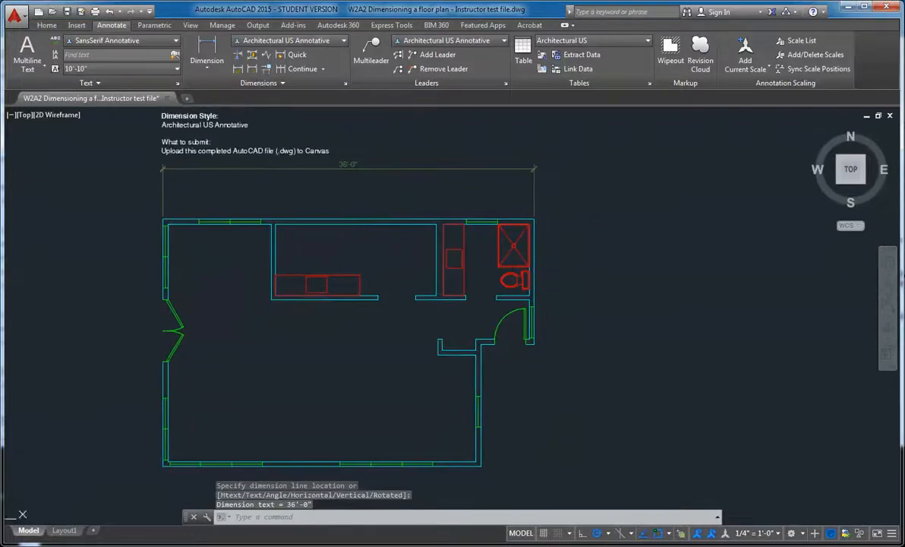
scroll(520, 248, down, 3)
scroll(587, 269, up, 3)
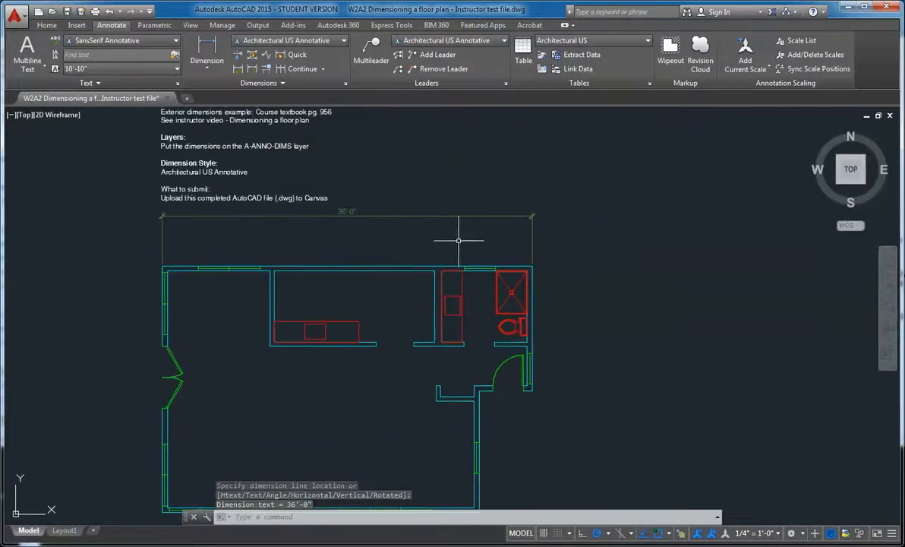
scroll(471, 255, down, 3)
scroll(524, 196, up, 3)
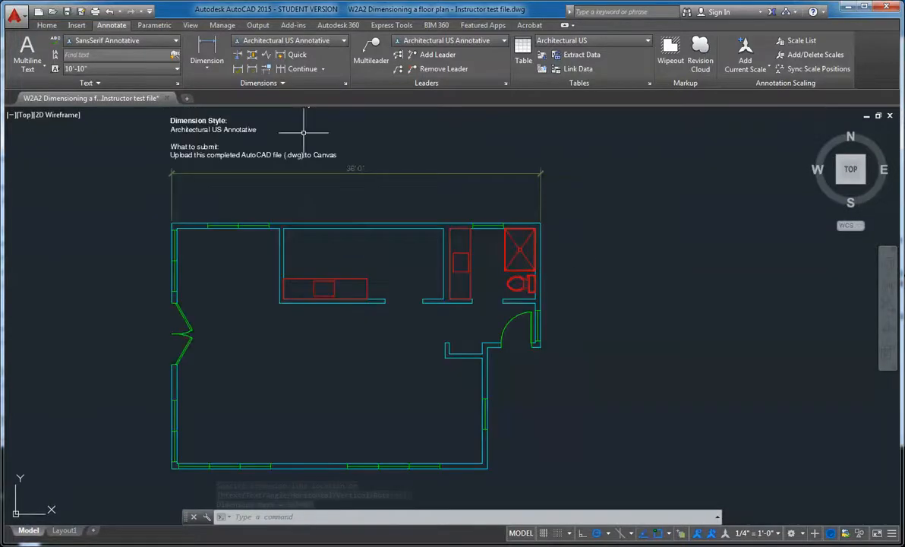
Step: Add the overall vertical linear dimension from the northeast outer corner to the southeast outer corner, placed outside the east side
click(207, 55)
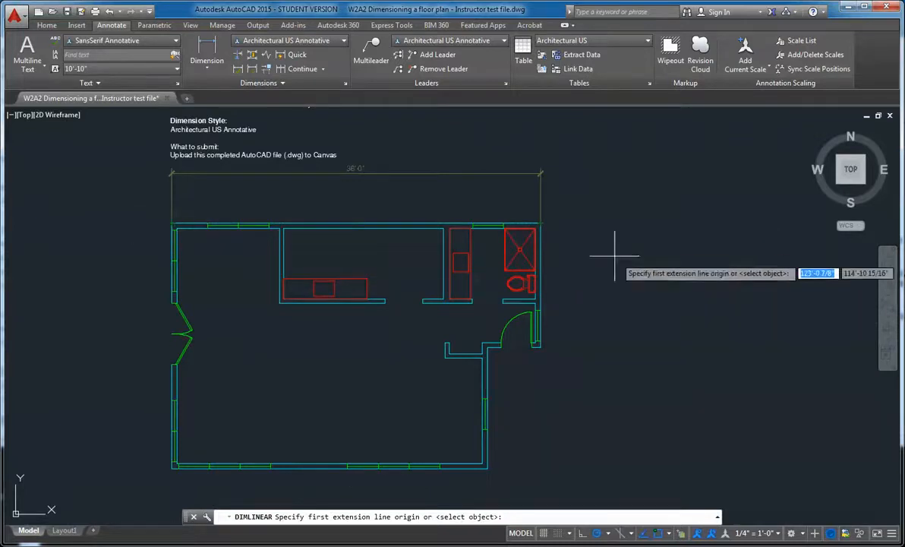
click(541, 224)
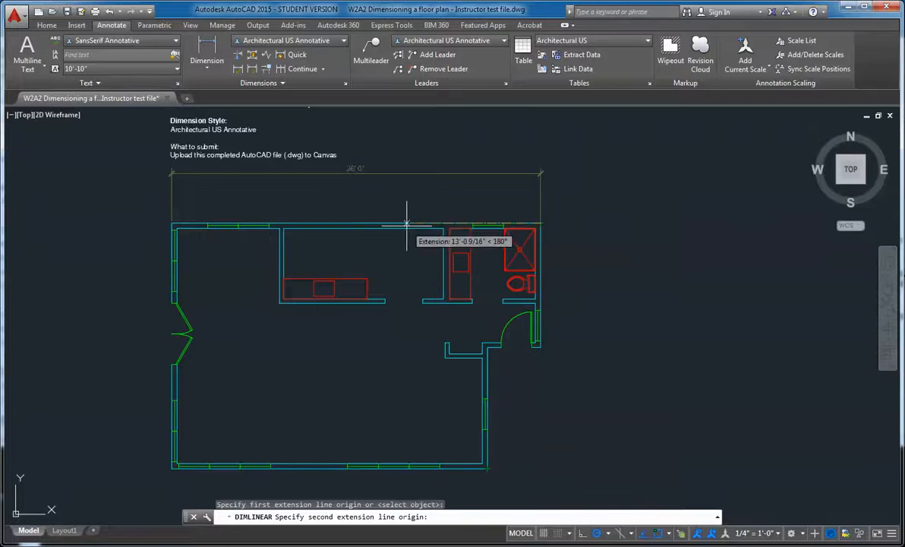
click(488, 469)
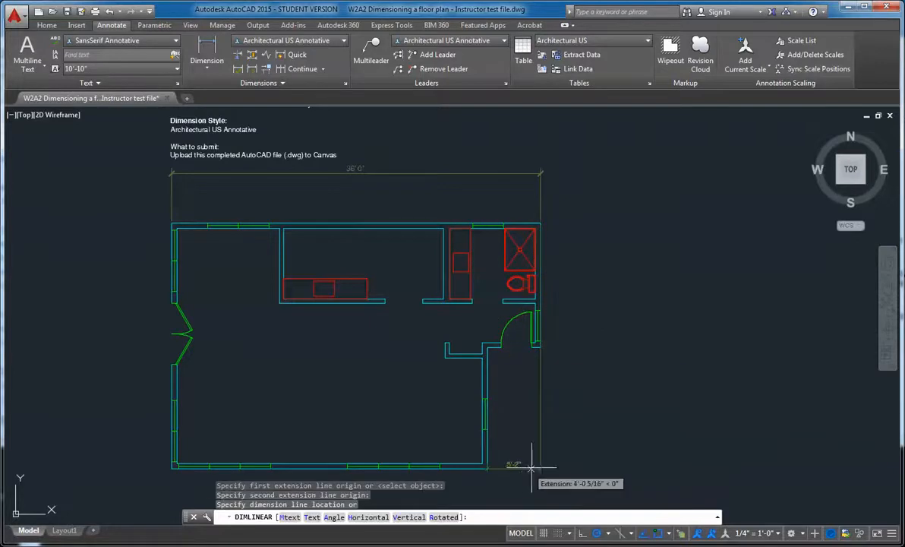
click(608, 452)
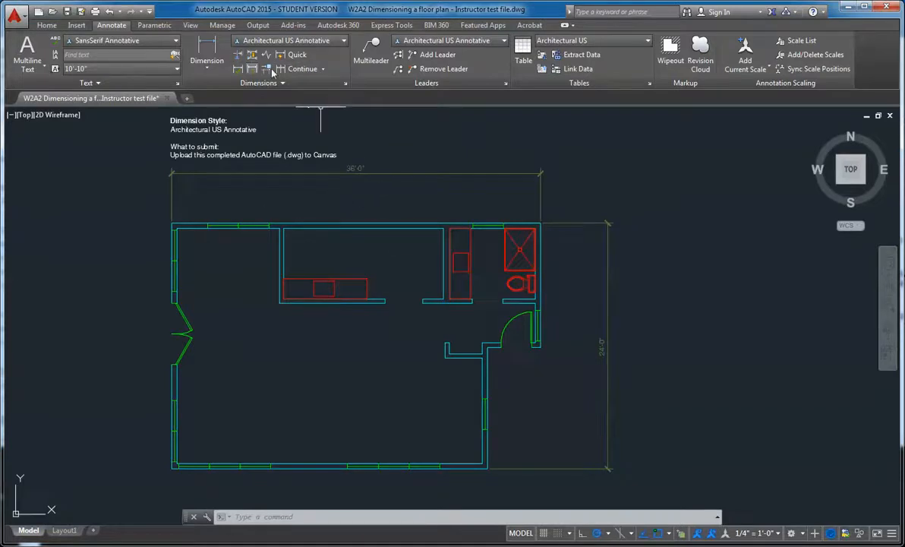
Step: Add a vertical shape-change dimension from the northeast corner to the outer corner beside the entry door, about 3'-9" from the wall
middle_drag(508, 304, 478, 285)
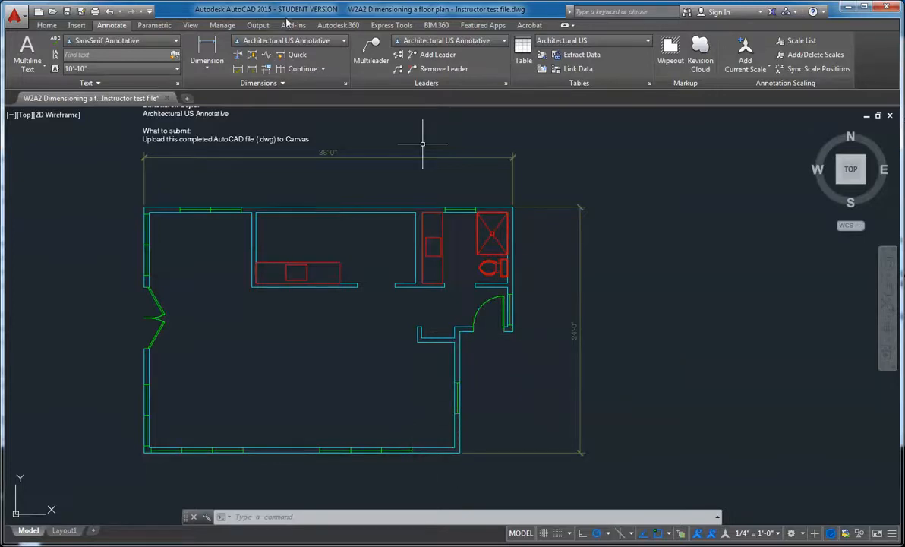
click(207, 54)
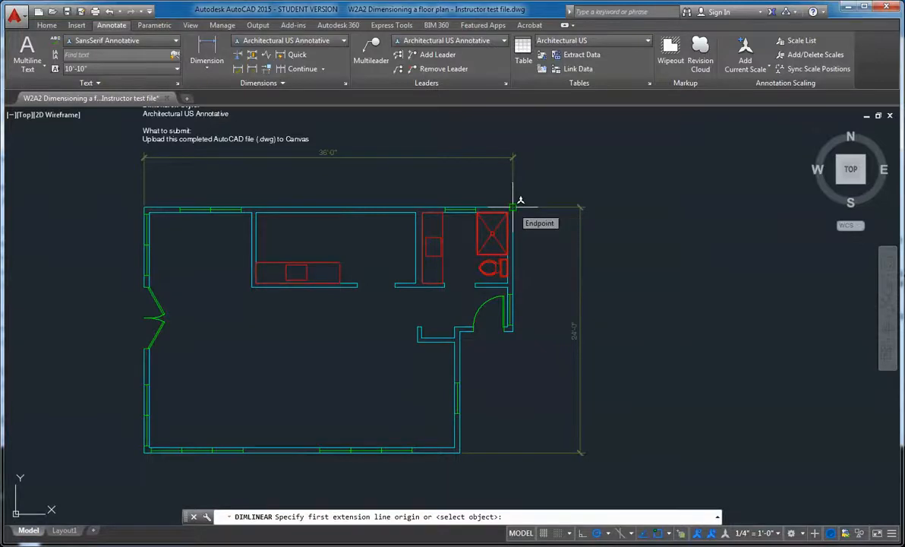
click(514, 205)
click(512, 331)
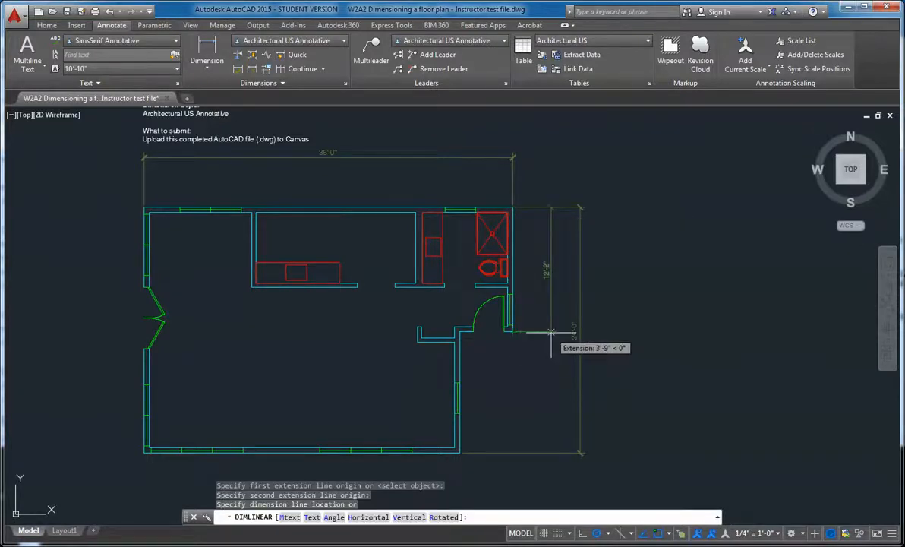
click(551, 332)
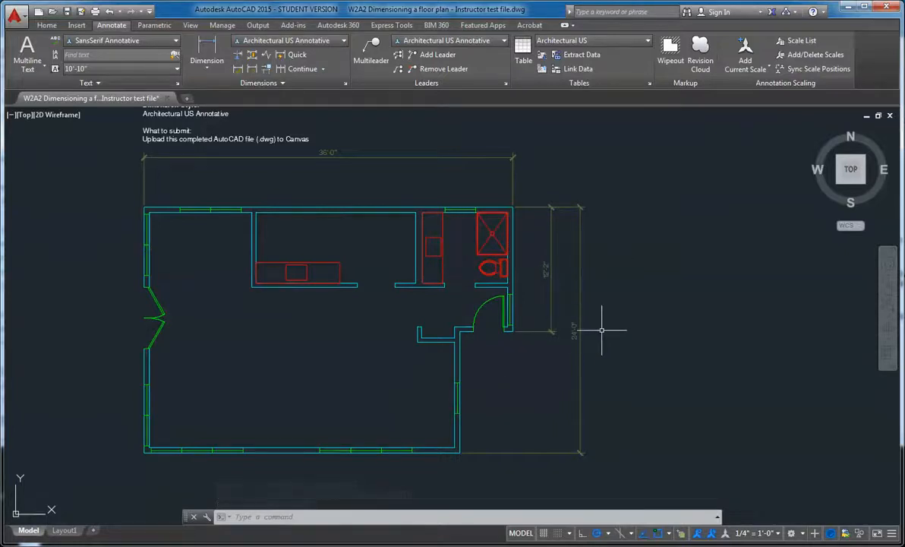
Step: Examine the east side's shape-change row against the overall dimension and the wall jog by the entry door
scroll(602, 330, up, 2)
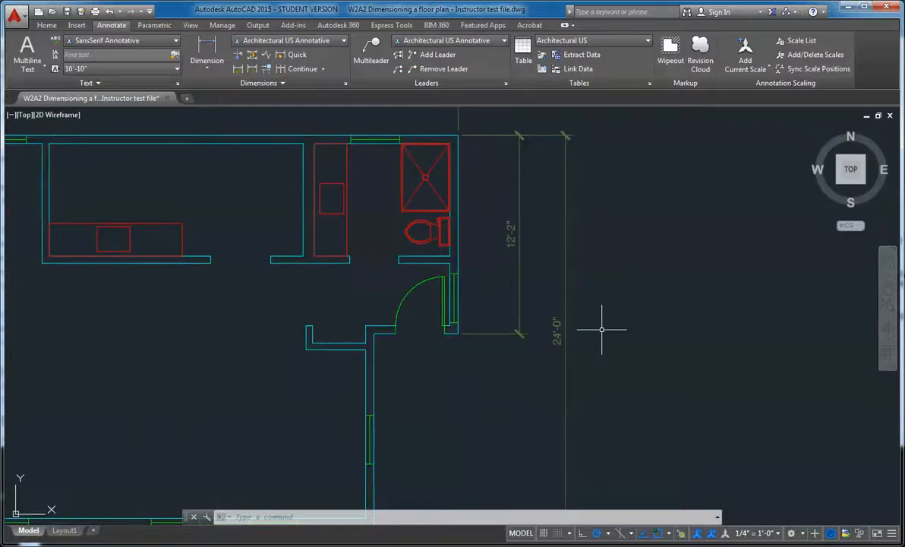
scroll(601, 330, down, 2)
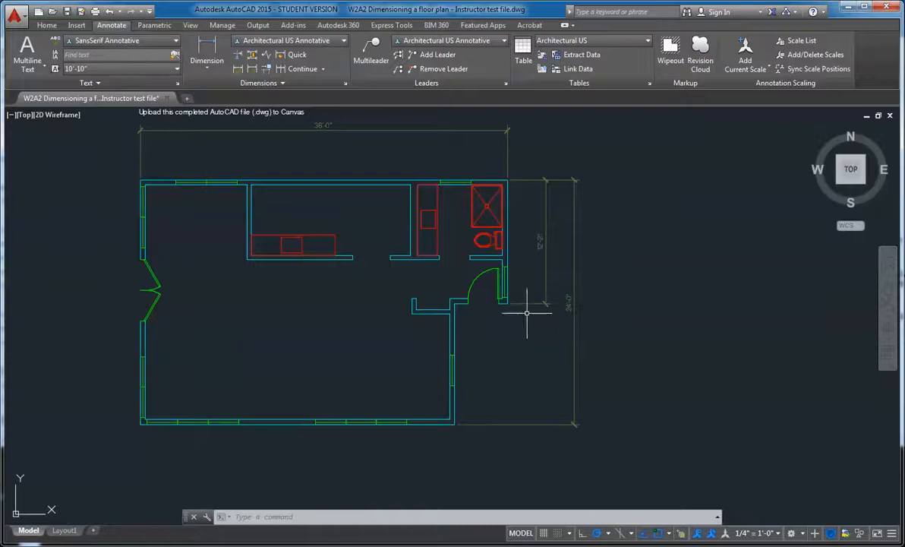
middle_drag(600, 308, 632, 313)
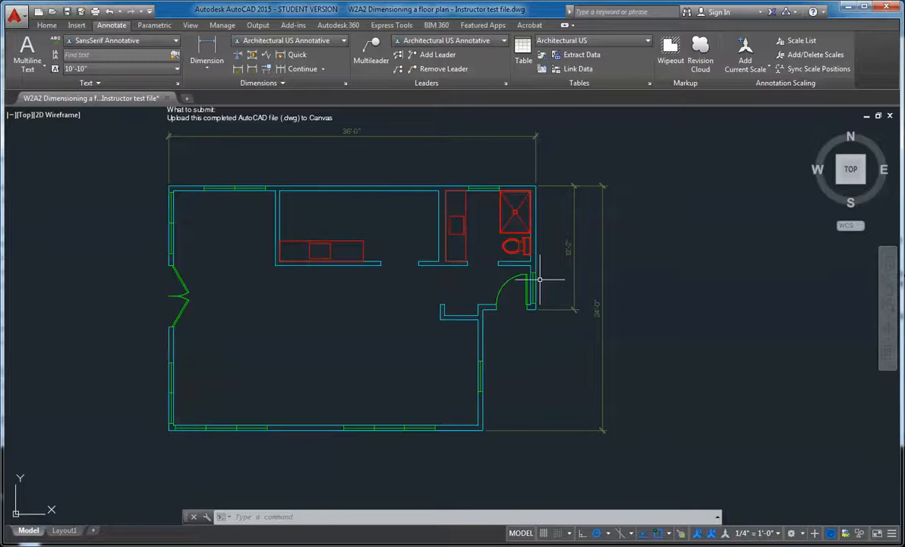
middle_drag(593, 324, 560, 325)
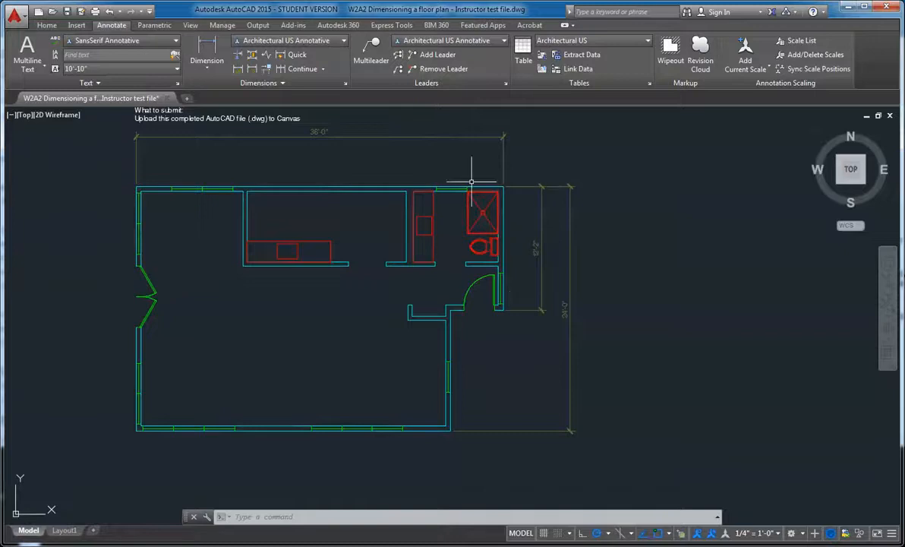
middle_drag(517, 317, 492, 315)
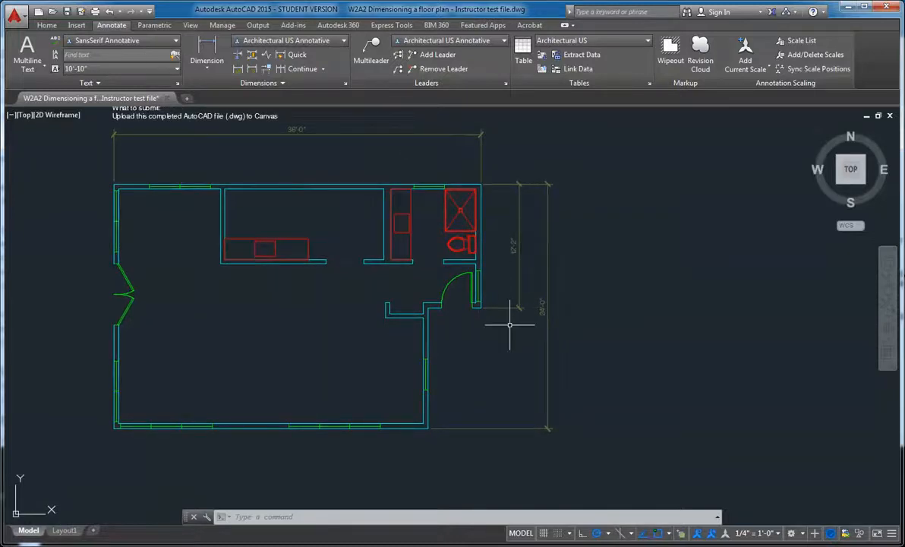
middle_drag(510, 325, 483, 298)
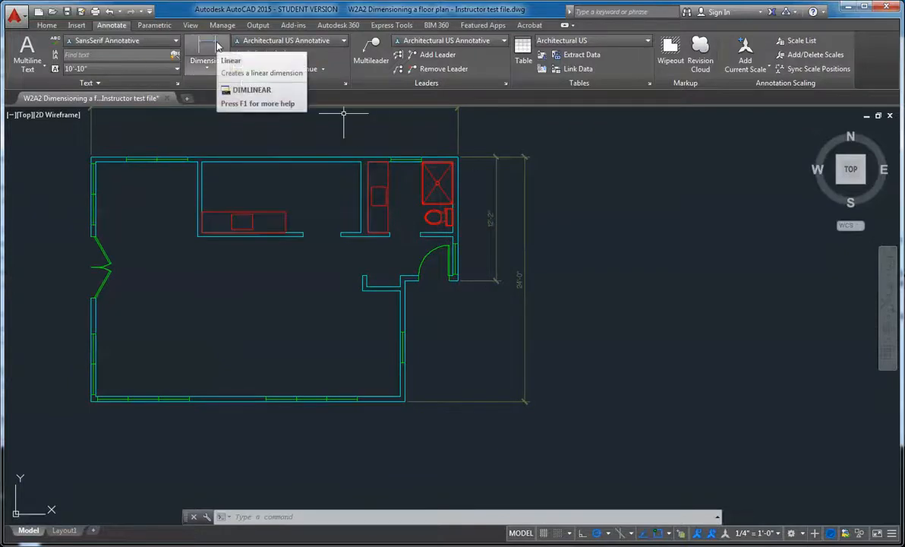
middle_drag(591, 281, 631, 316)
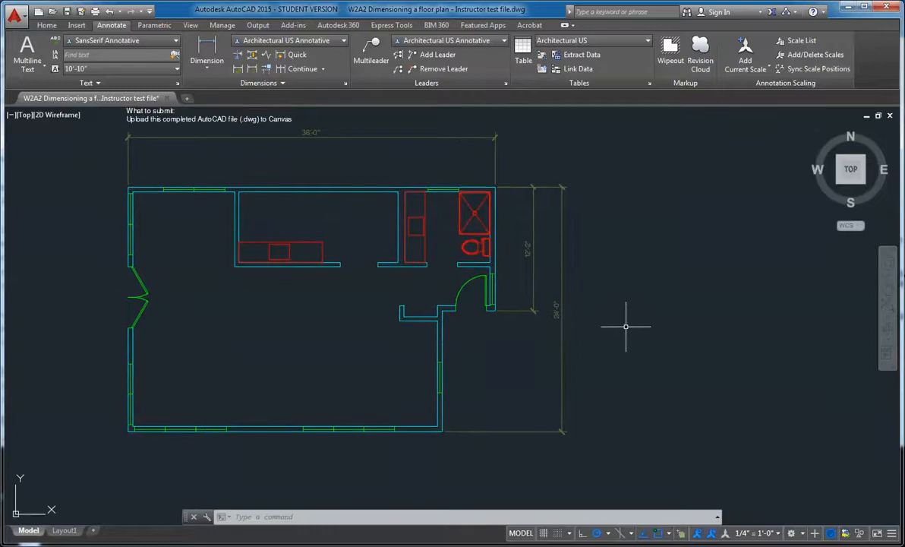
Step: Continue the east shape-change dimension from its lower end to the building's southeast outer corner
click(522, 308)
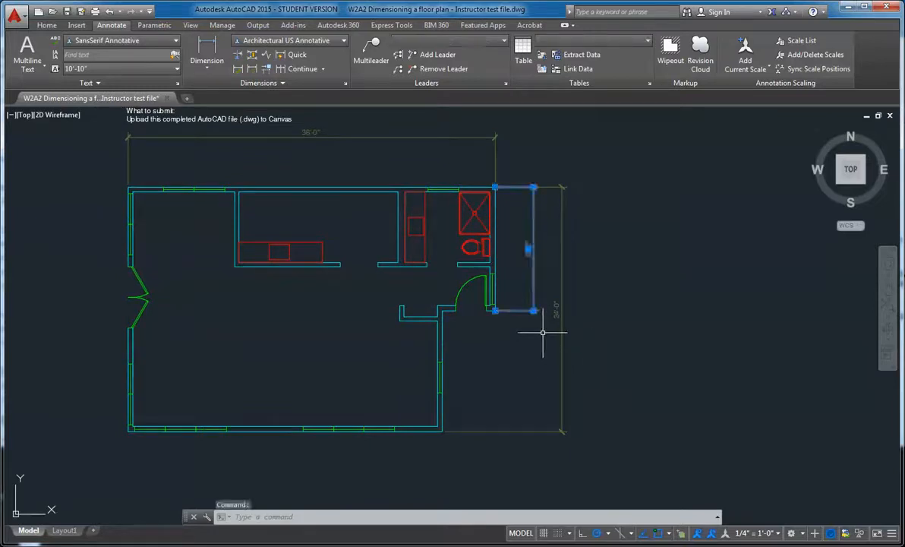
mouse_move(534, 311)
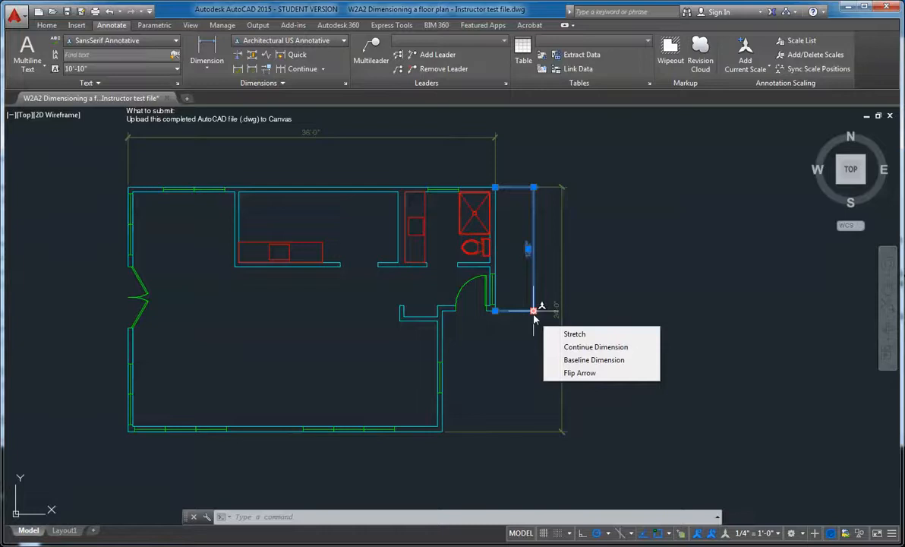
click(596, 347)
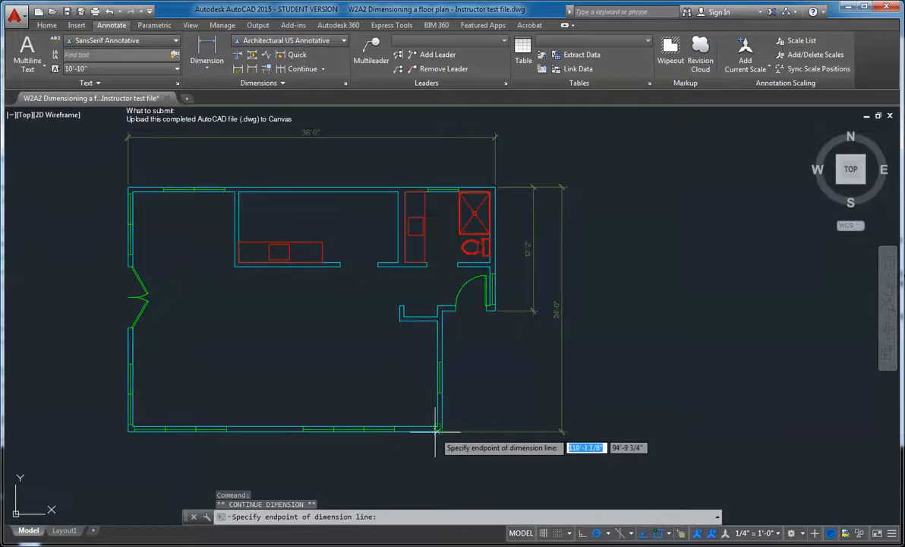
scroll(445, 430, up, 5)
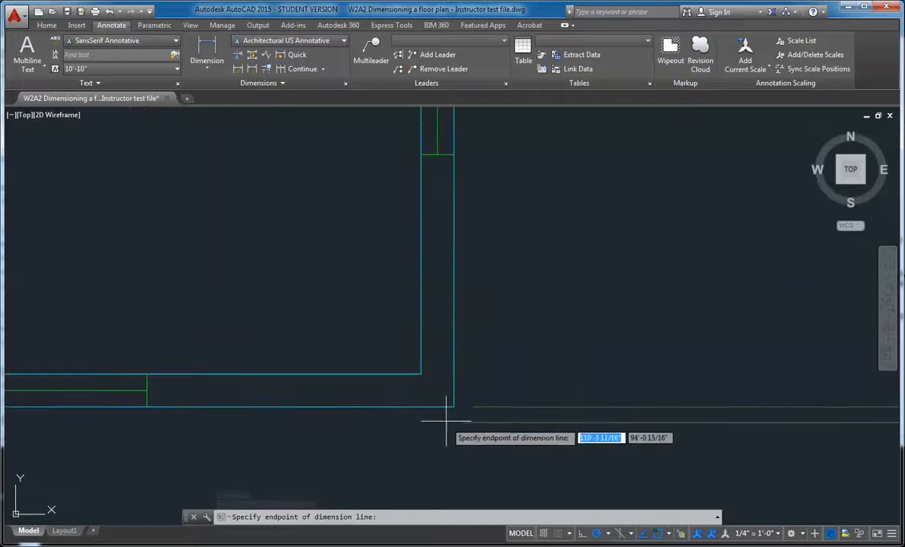
click(454, 408)
scroll(454, 408, down, 5)
scroll(667, 424, down, 3)
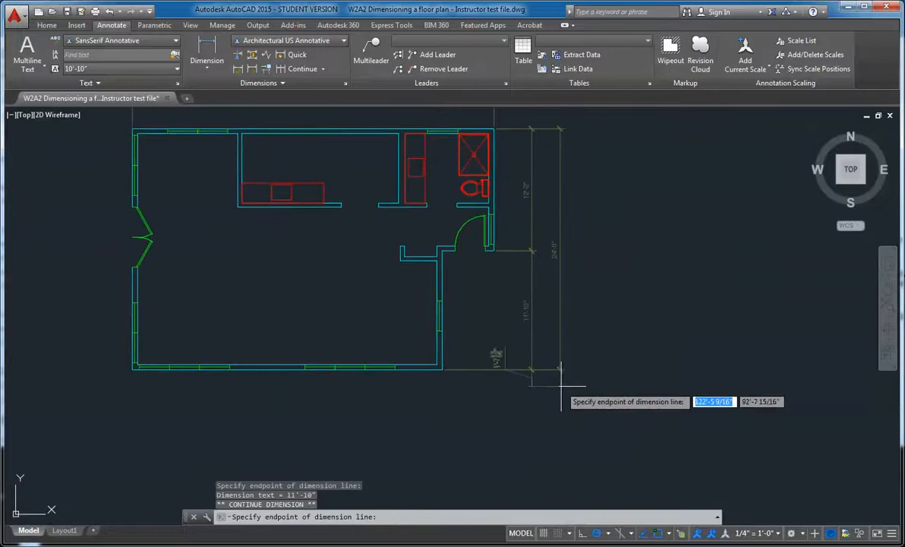
Step: Add a horizontal linear dimension from the northwest outer corner to the centre of the north wall's west window, below the overall dimension
key(Escape)
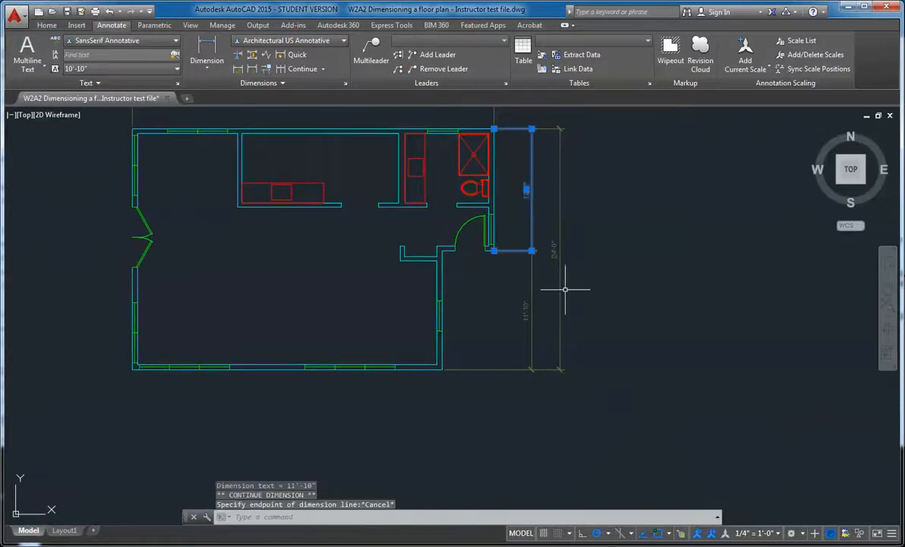
middle_drag(567, 338, 581, 365)
key(Escape)
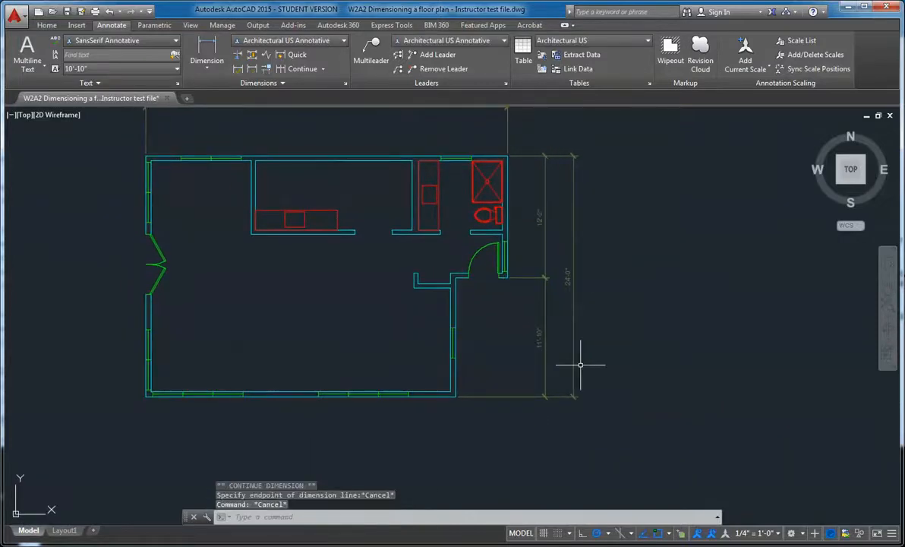
middle_drag(485, 353, 509, 403)
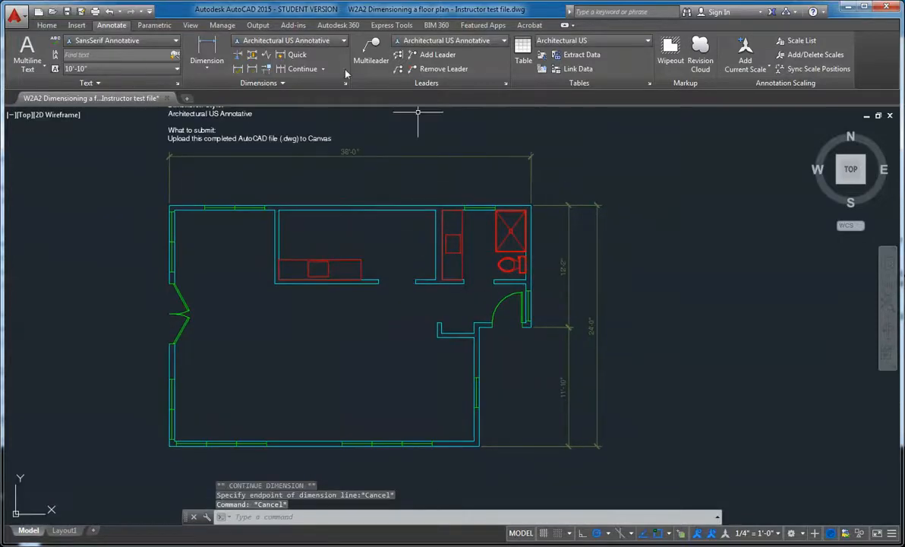
click(209, 52)
scroll(162, 202, up, 2)
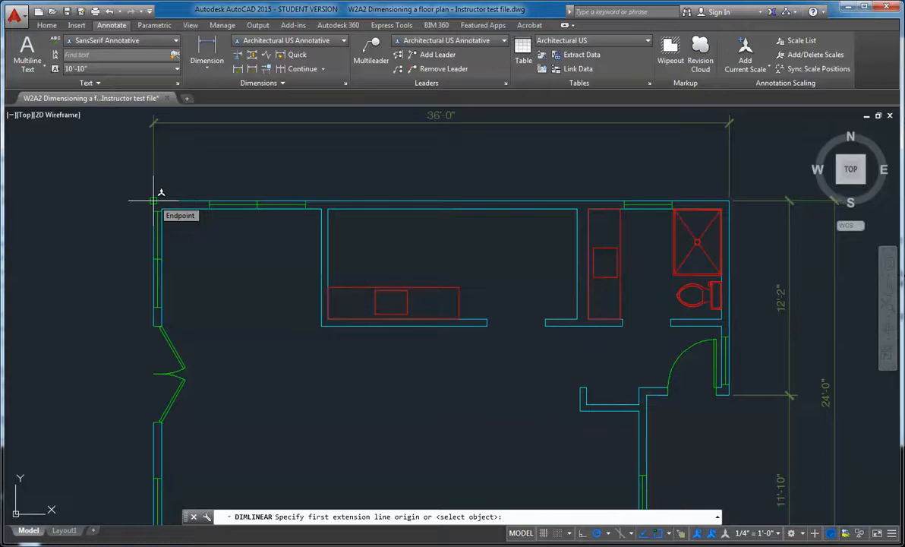
click(154, 202)
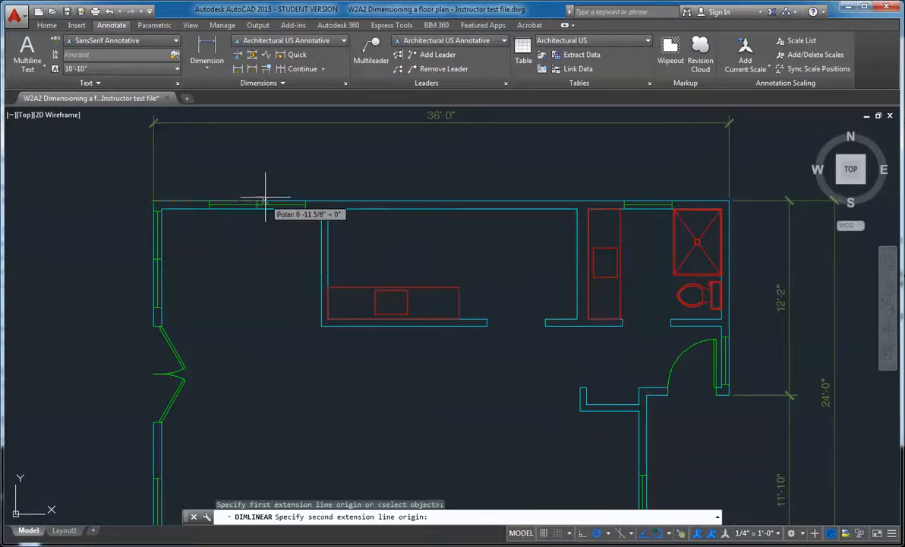
click(256, 202)
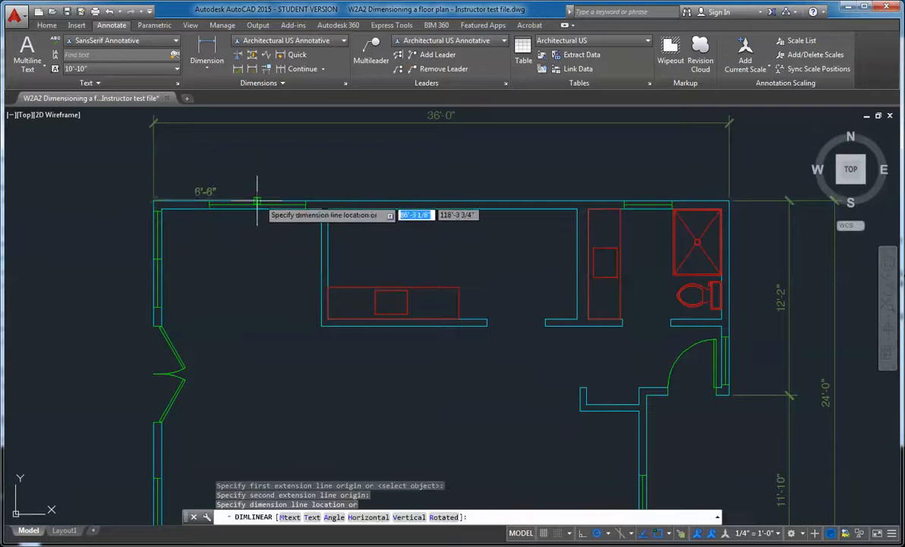
click(257, 156)
Step: Dimension horizontally from the northeast outer corner to the centre of the bathroom window, aligned with the west window's dimension line
middle_drag(483, 250, 441, 258)
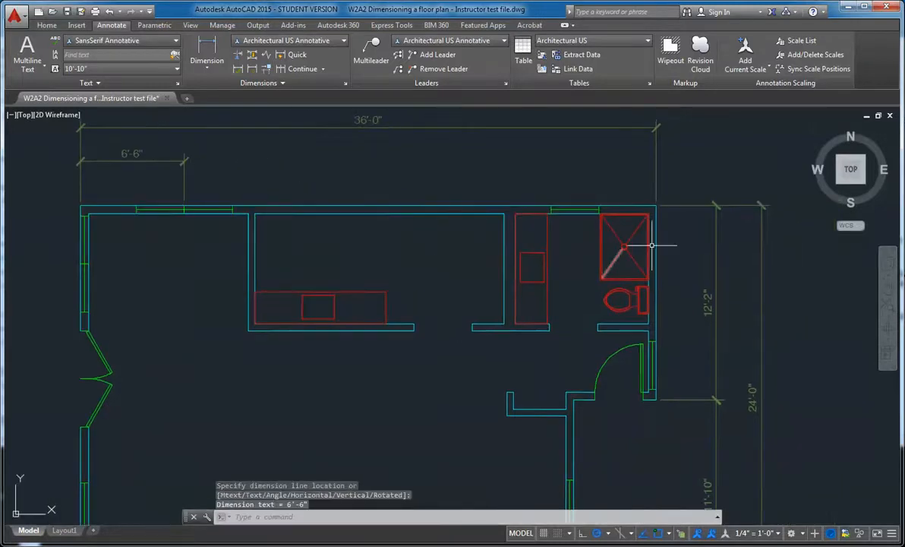
key(Return)
click(656, 205)
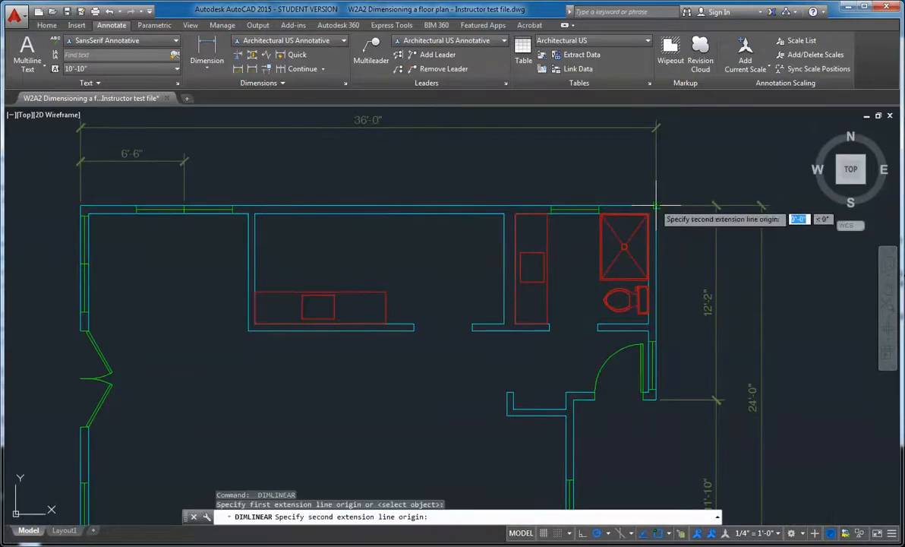
click(575, 206)
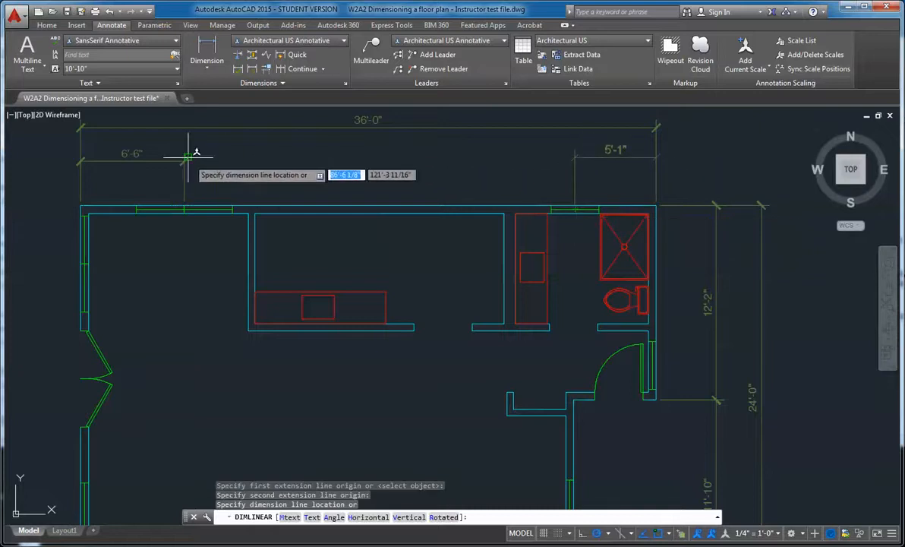
click(140, 160)
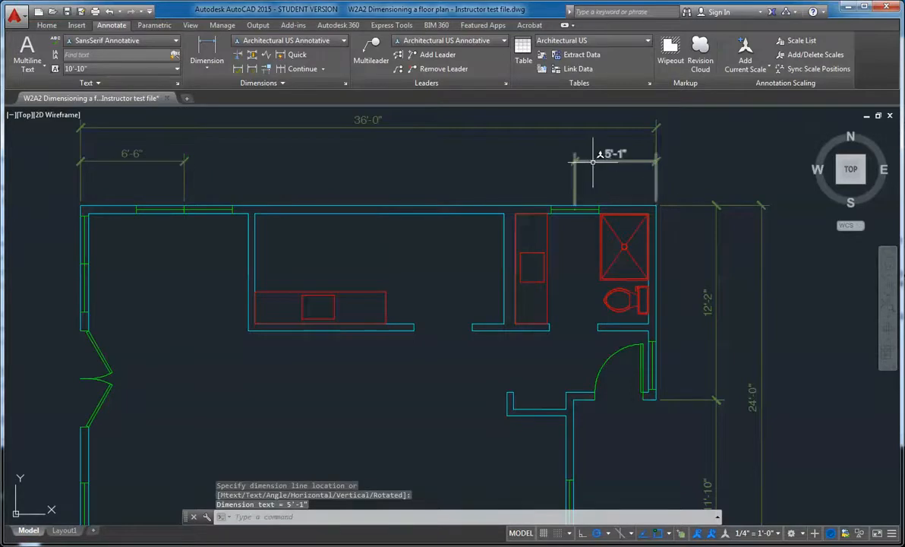
Step: Add a vertical linear dimension from the northeast outer corner to the centre of the window beside the entry door, inside the shape-change row
scroll(352, 225, down, 3)
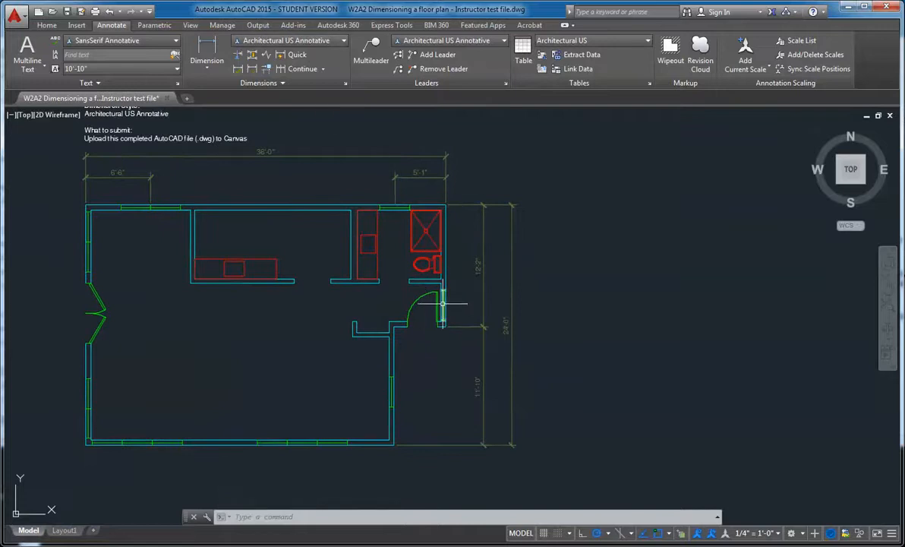
click(207, 51)
scroll(502, 273, up, 3)
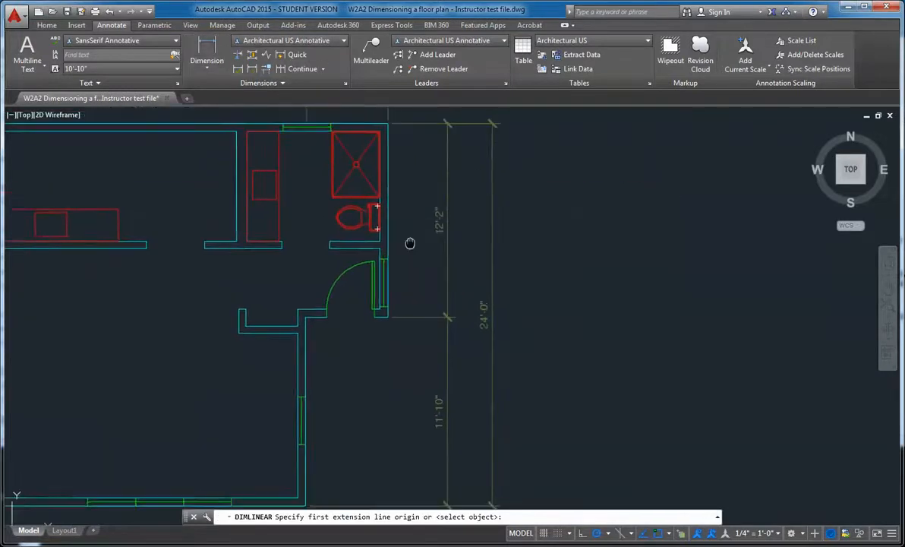
click(380, 166)
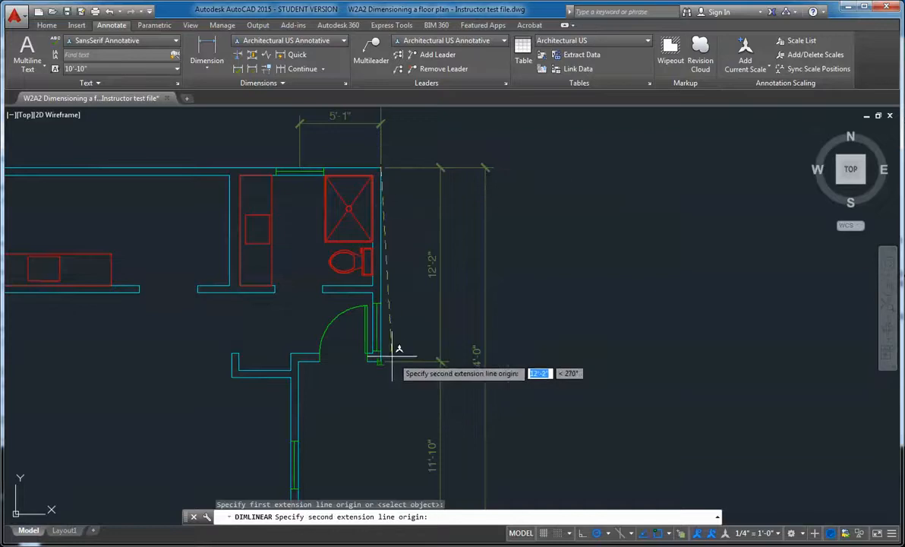
click(373, 306)
click(401, 313)
Step: Dimension vertically from the southeast outer corner to the centre of the lower east window, aligned with the upper window's dimension line
middle_drag(367, 351, 386, 225)
key(space)
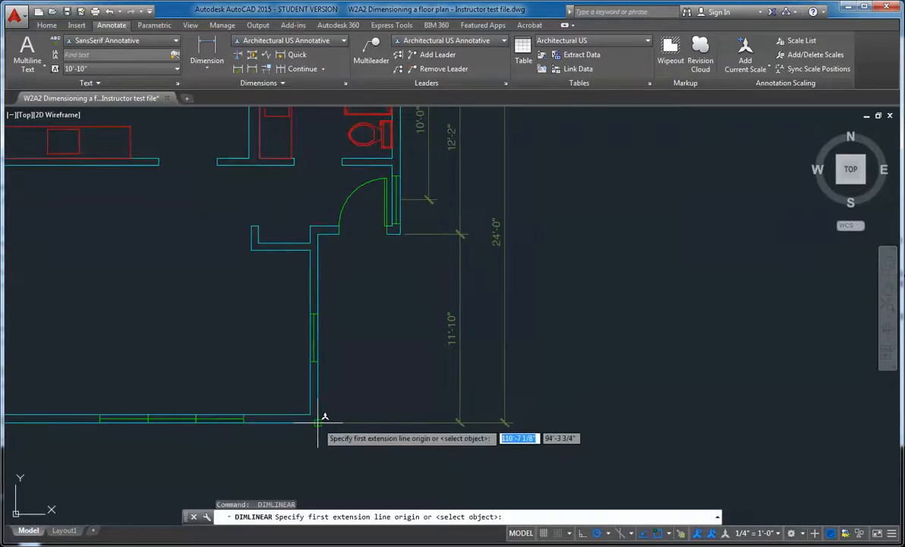
click(319, 418)
click(315, 339)
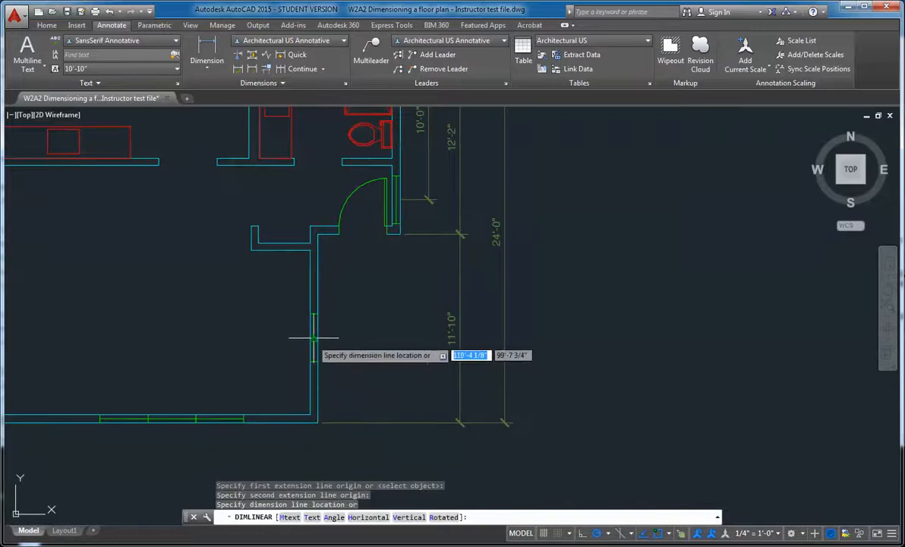
click(430, 199)
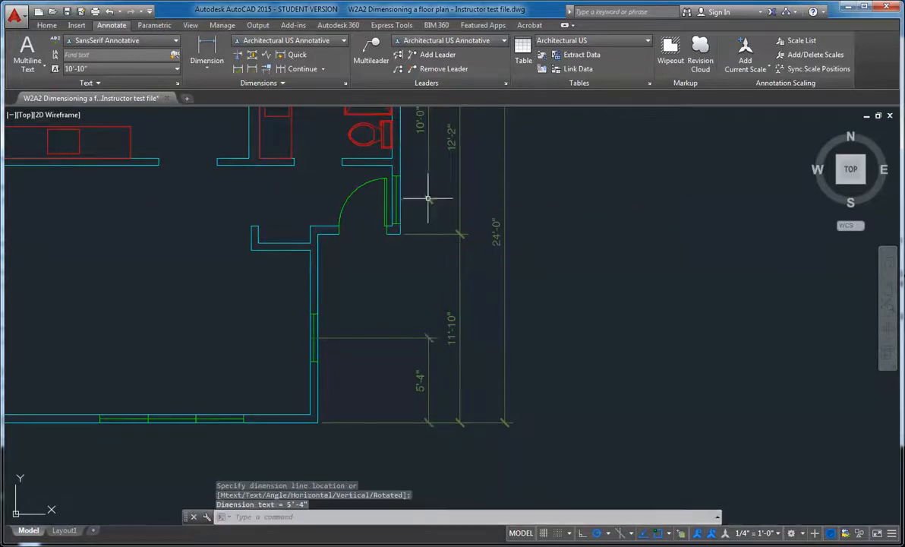
Step: Start a linear dimension from the outer corner beside the entry door to the door opening's centre, using Mid Between 2 Points on both jambs
scroll(364, 303, up, 4)
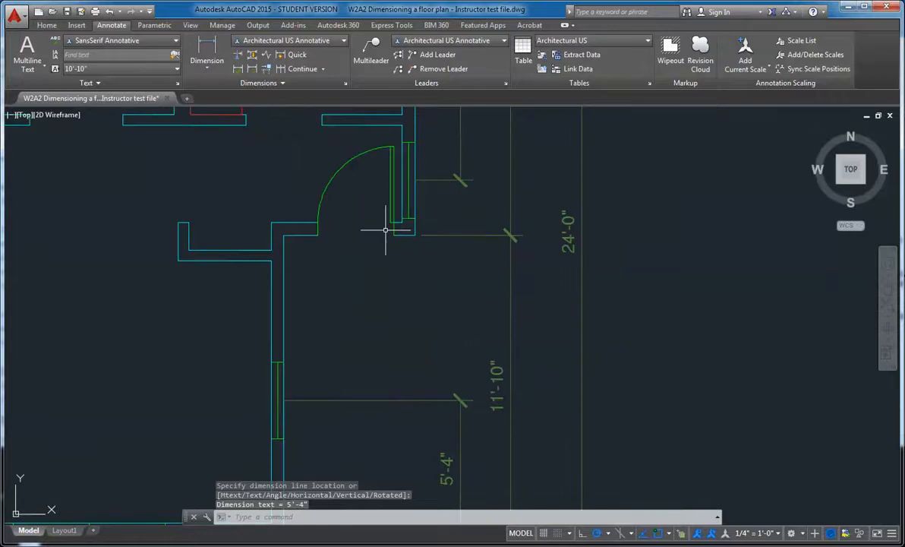
scroll(396, 244, down, 5)
scroll(368, 312, up, 4)
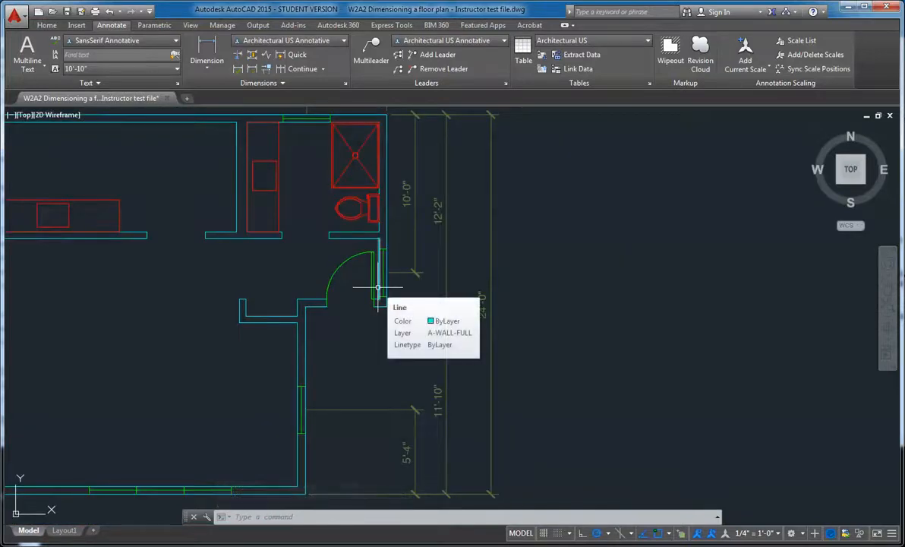
scroll(378, 287, up, 3)
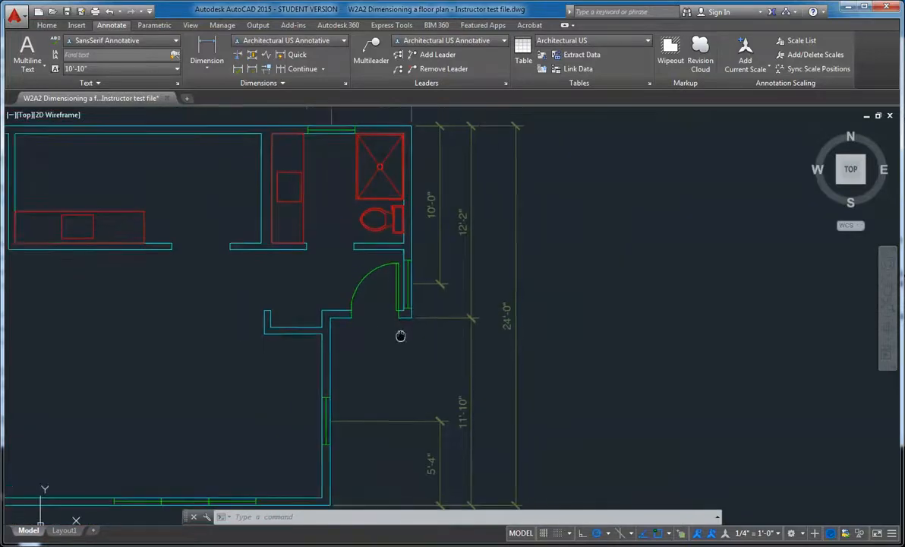
click(214, 49)
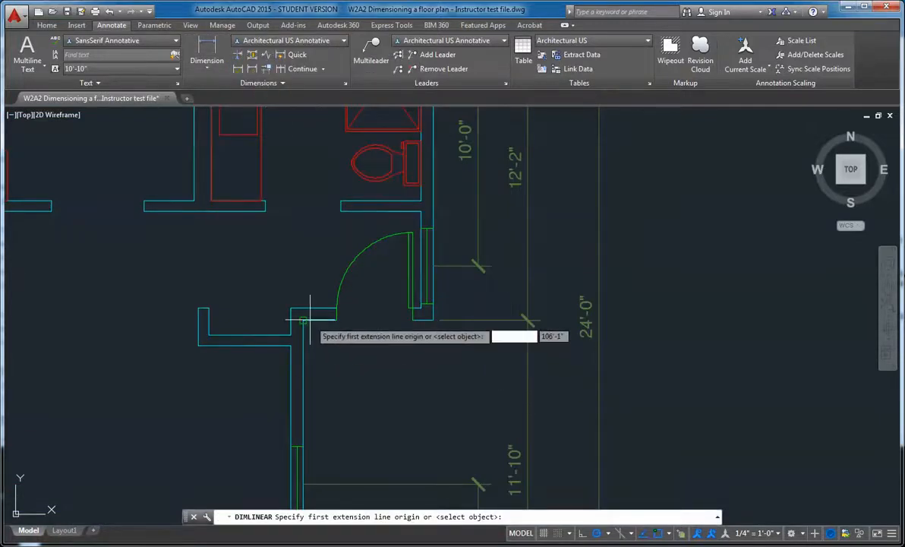
click(430, 318)
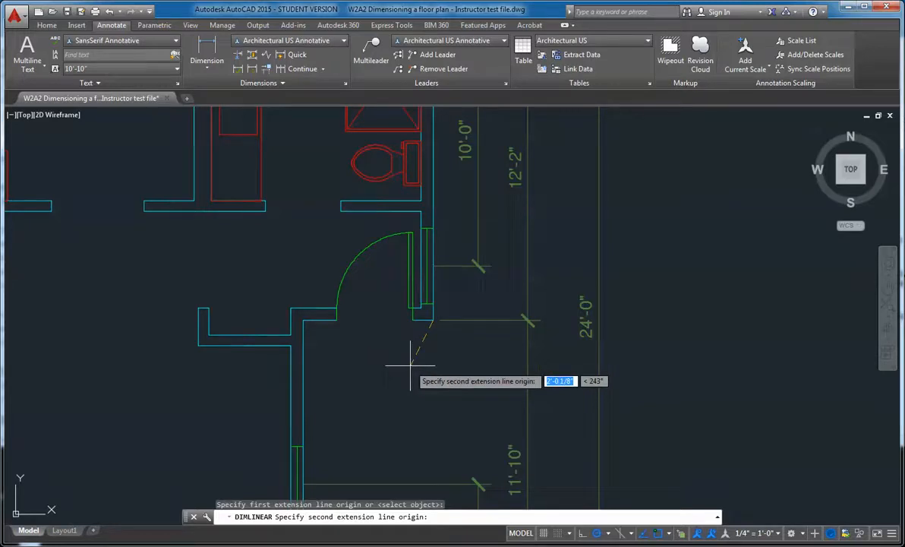
key(F8)
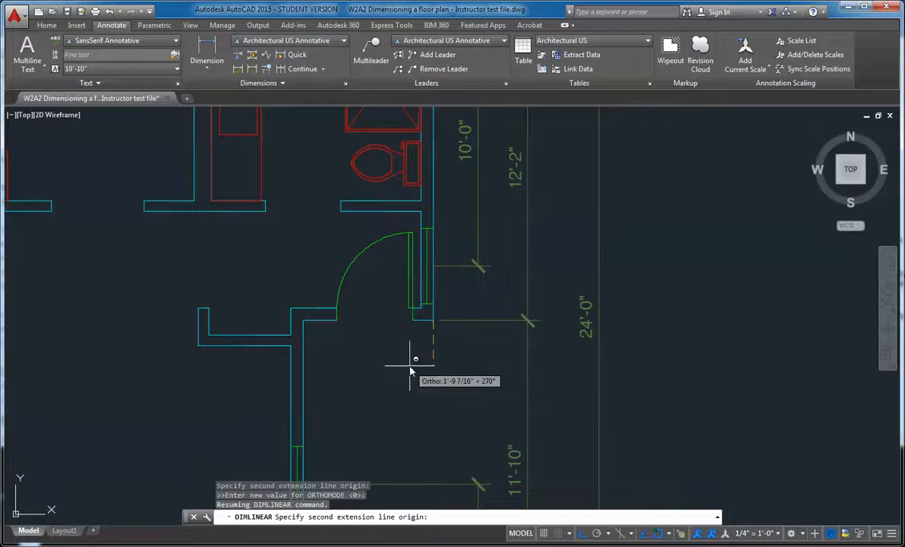
shift+right_click(410, 372)
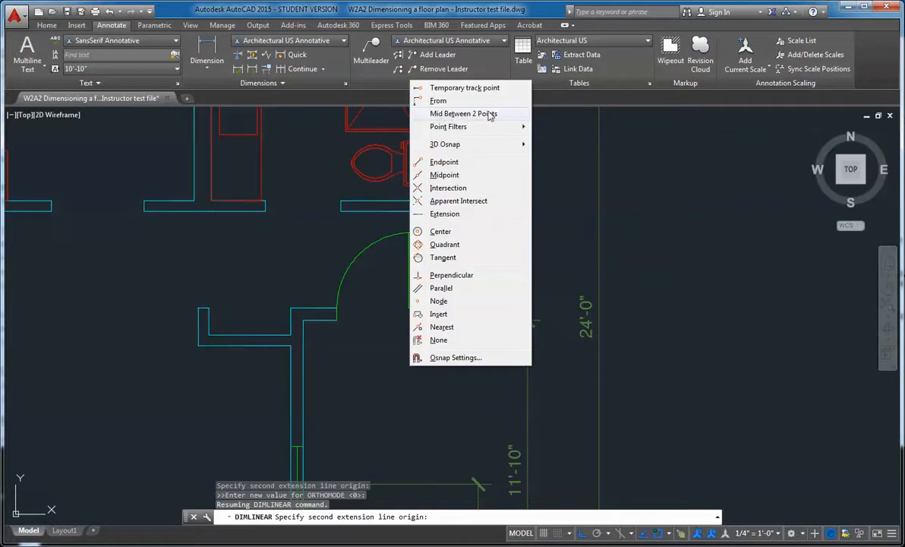
click(463, 114)
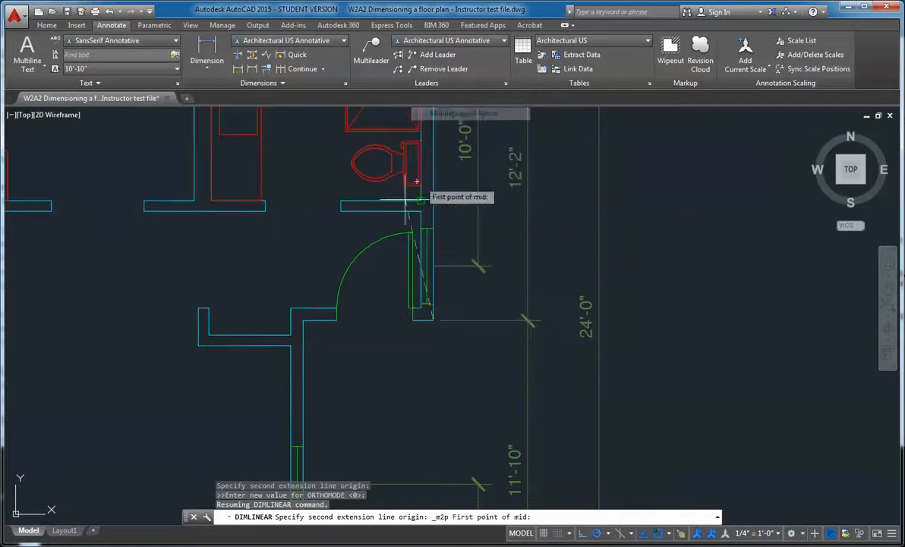
click(337, 321)
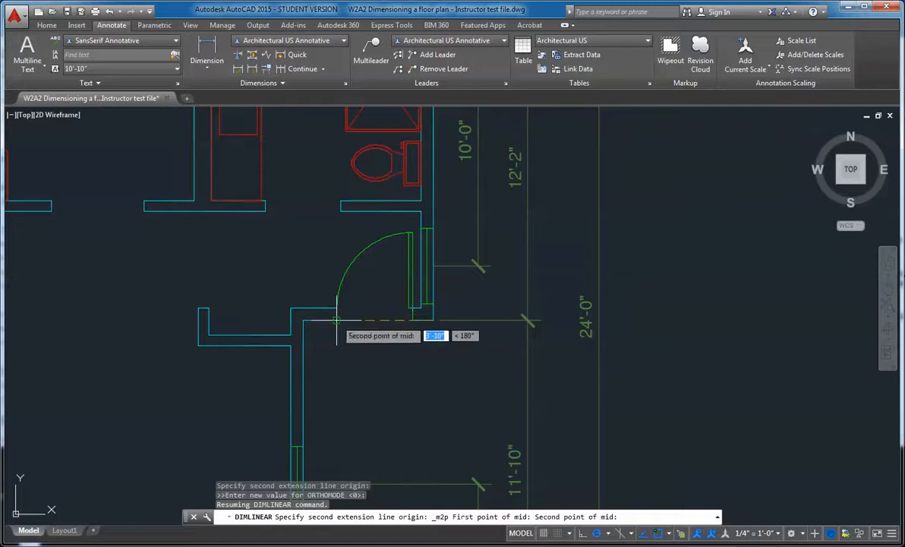
click(413, 321)
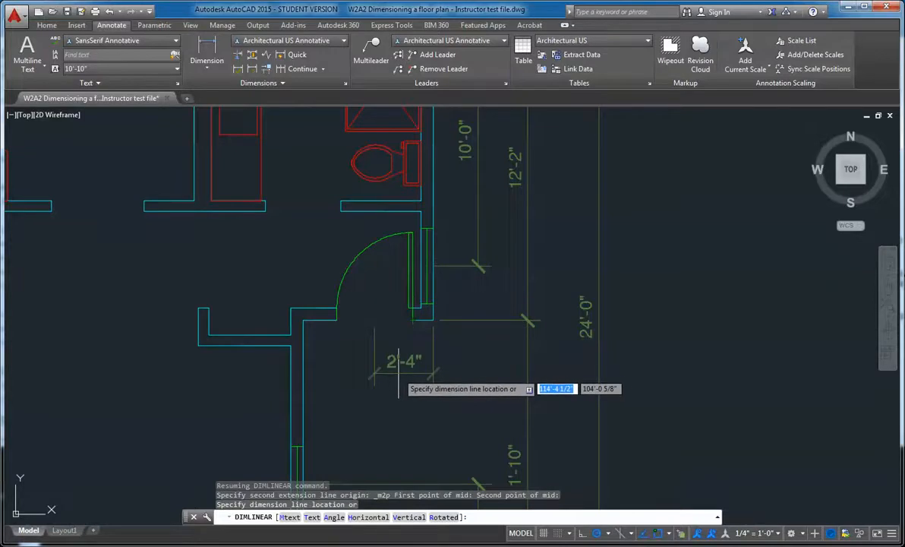
Step: Place the entry door's horizontal dimension line just south of the building's south wall
middle_drag(401, 361, 399, 299)
scroll(398, 299, down, 5)
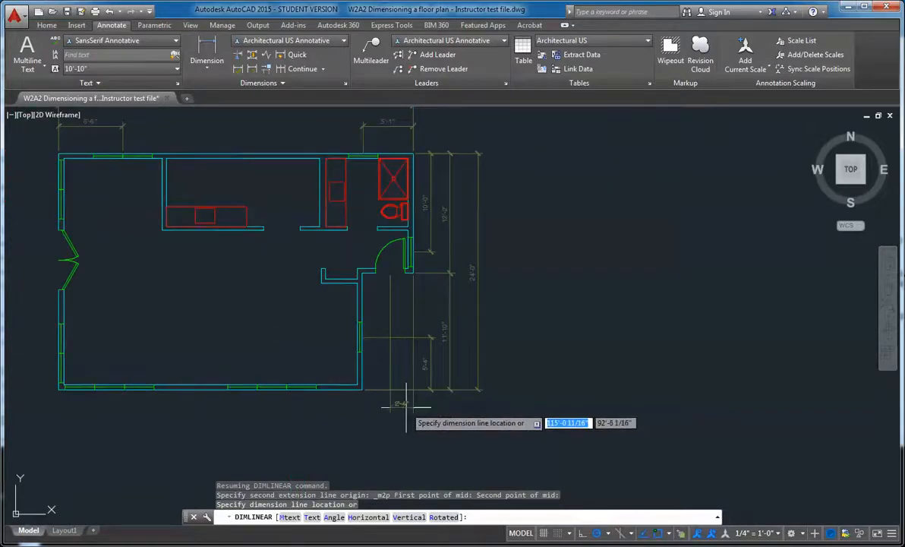
click(407, 405)
scroll(465, 334, up, 3)
scroll(406, 239, up, 2)
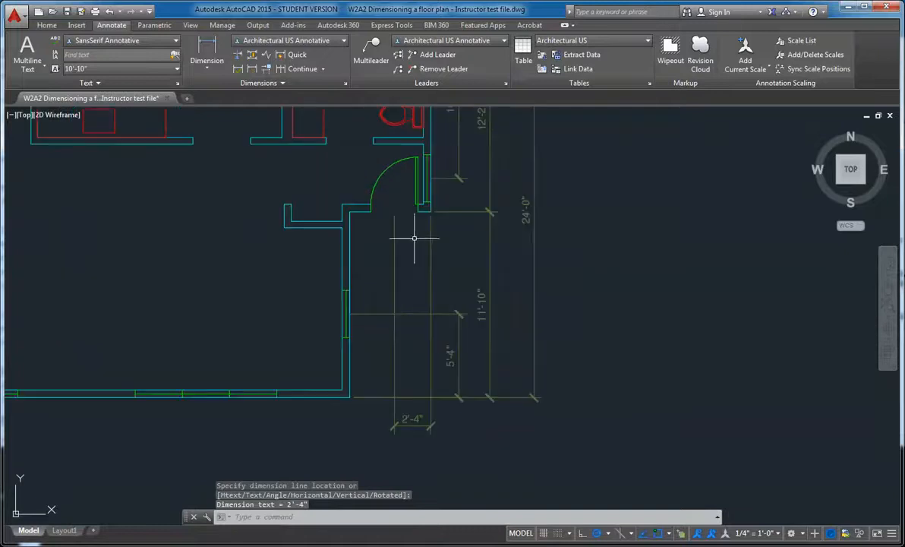
scroll(439, 261, down, 5)
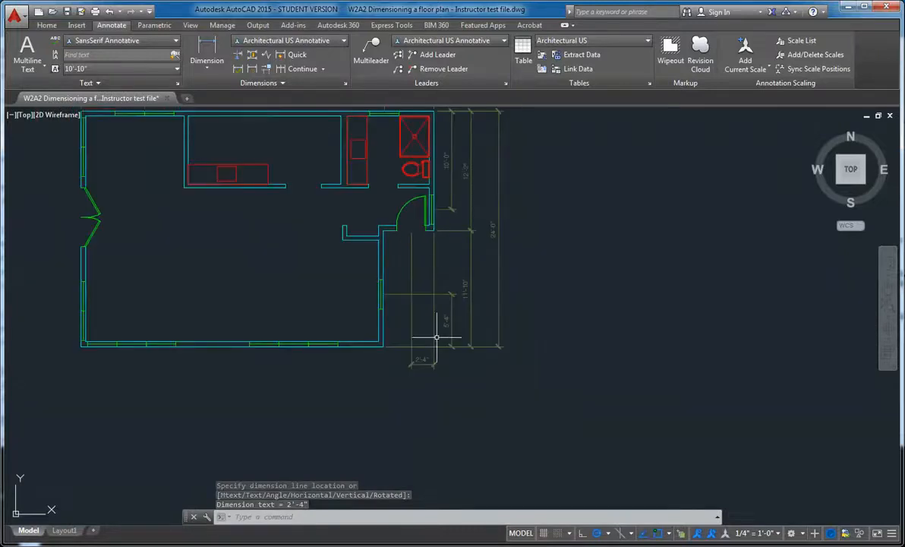
scroll(428, 449, up, 5)
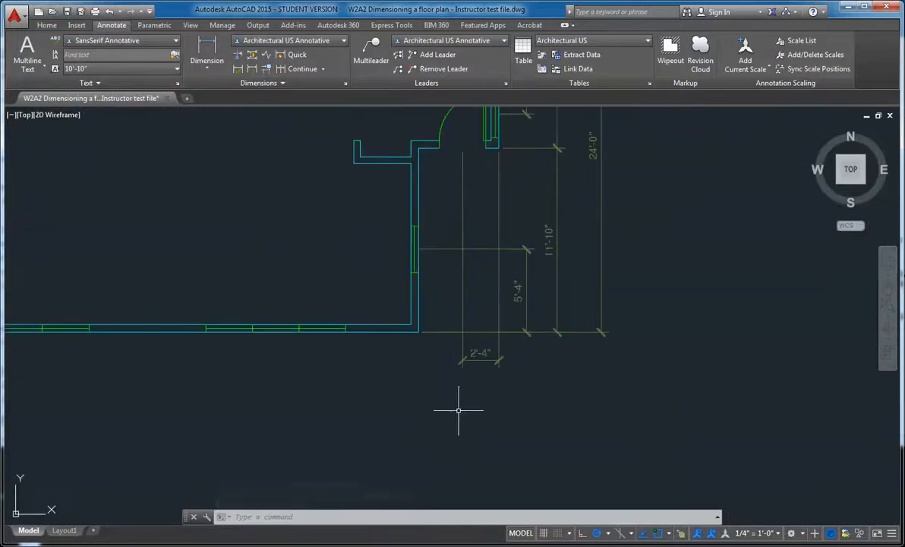
Step: Add a horizontal linear dimension from the southwest outer corner to the southeast outer corner, placed south of the entry door's dimension line
scroll(535, 376, down, 3)
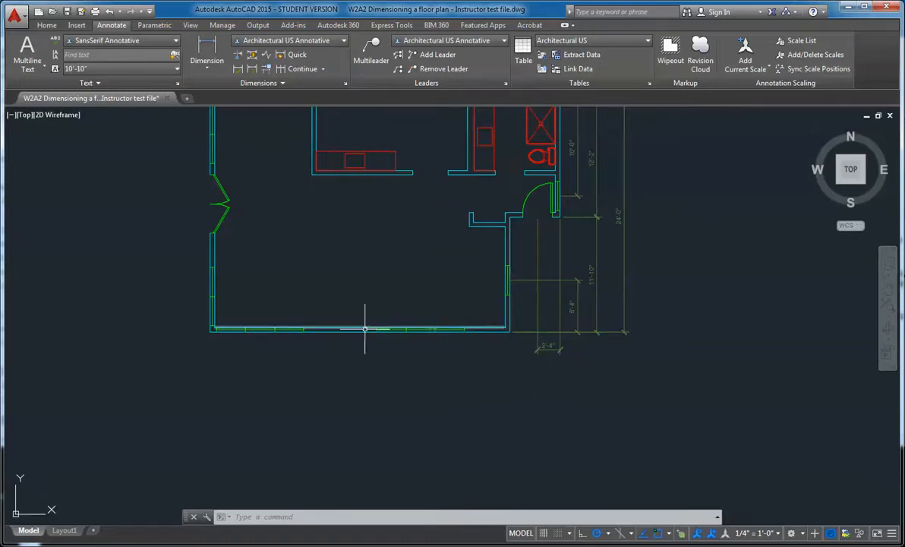
click(207, 53)
click(213, 331)
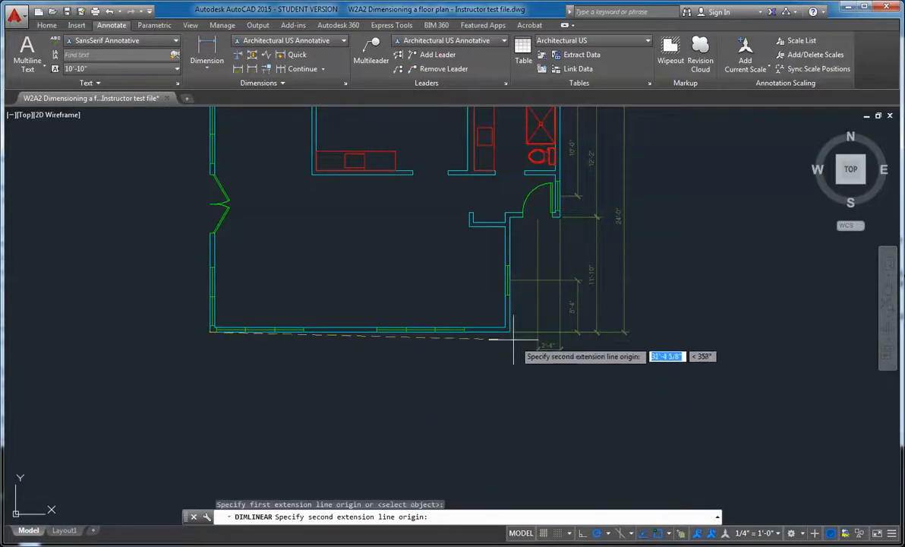
click(511, 332)
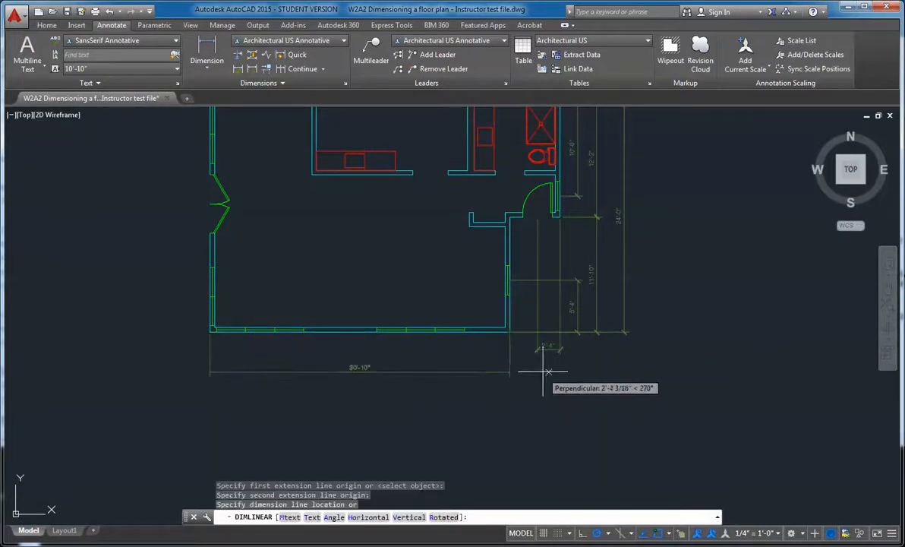
click(324, 369)
Step: Dimension horizontally from the southwest outer corner to the centre of the south wall's west window, placed between the wall and the longer dimension
scroll(228, 344, up, 2)
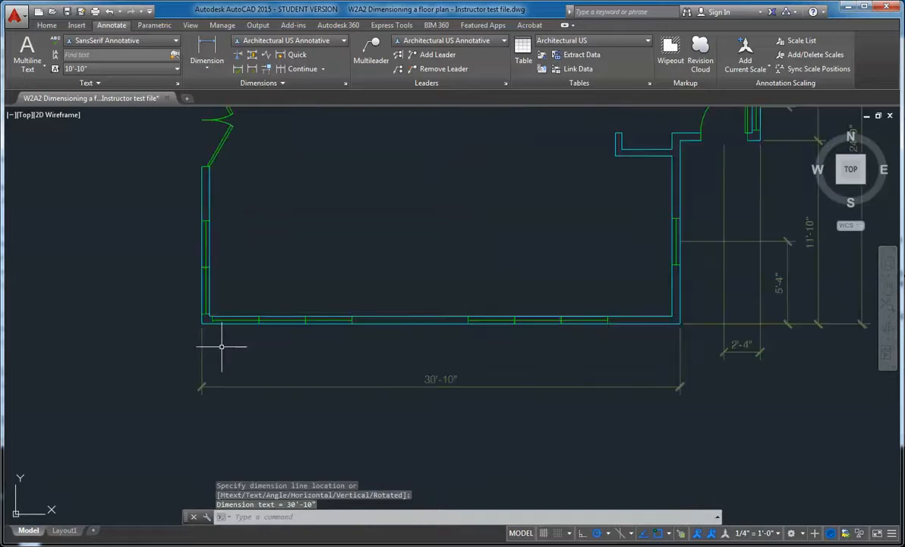
key(Return)
click(202, 322)
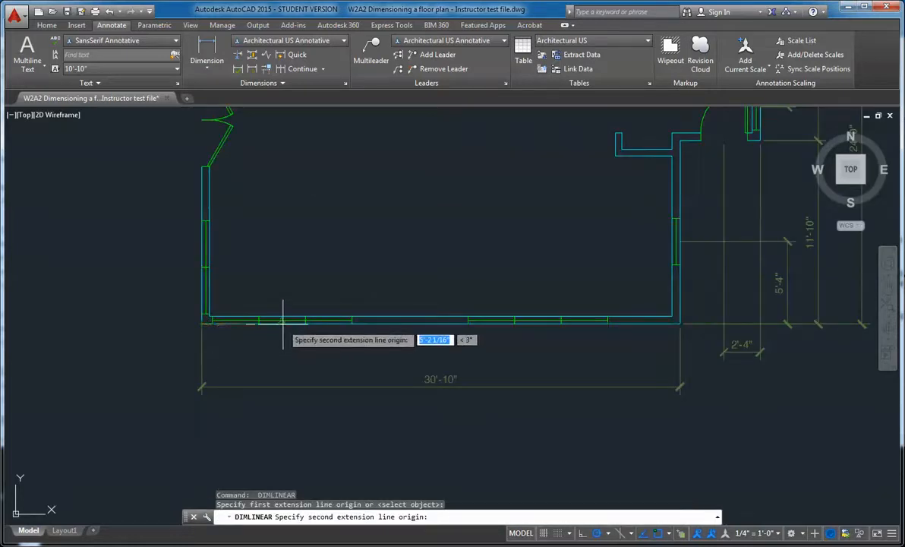
click(281, 319)
click(288, 349)
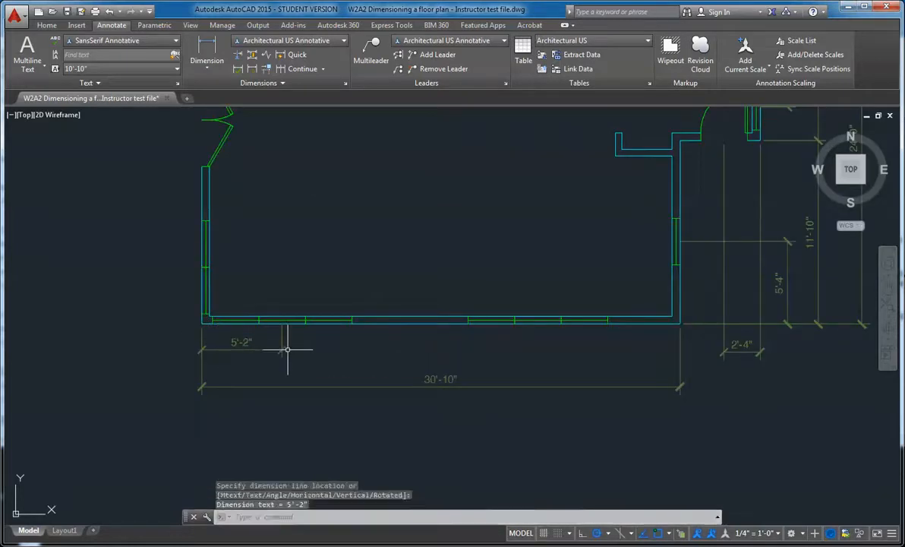
Step: Dimension horizontally from the southeast outer corner to the centre of the south wall's east window, aligned with the entry door's dimension line
key(Return)
click(680, 324)
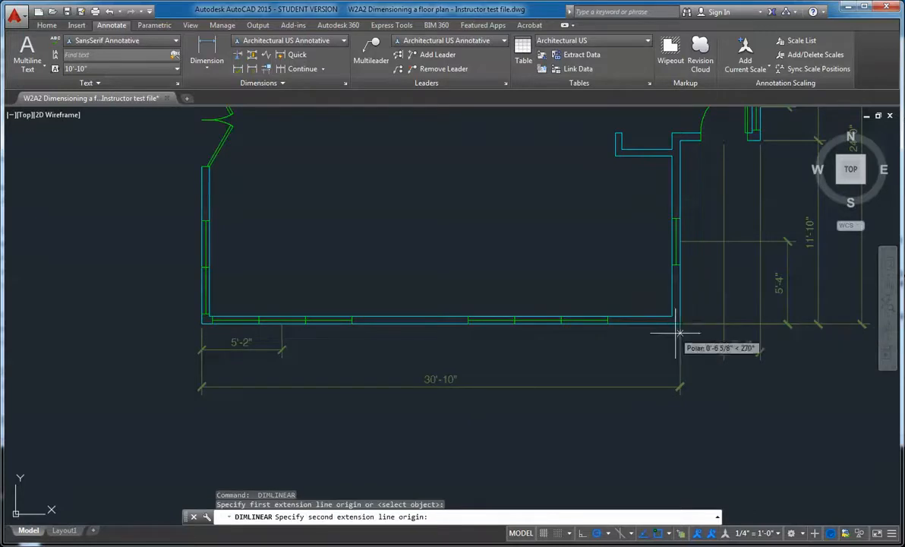
click(541, 320)
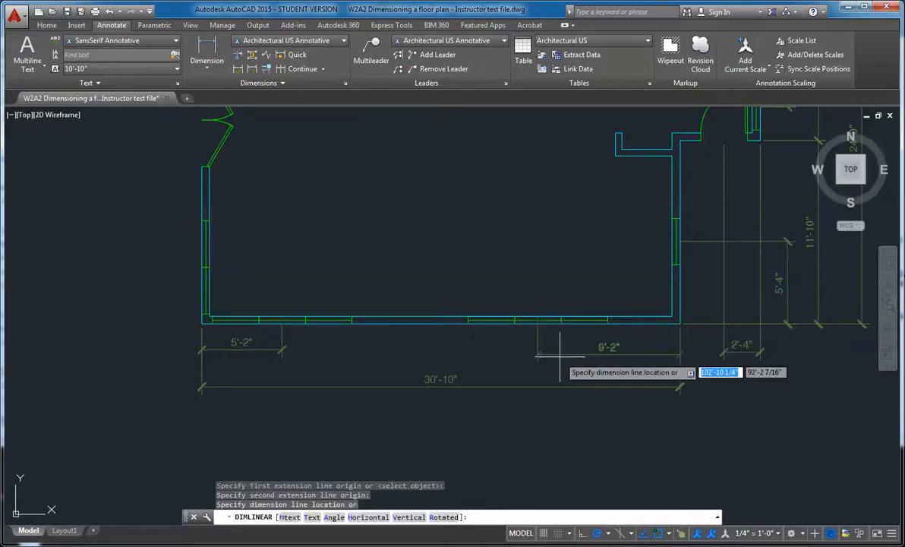
click(740, 352)
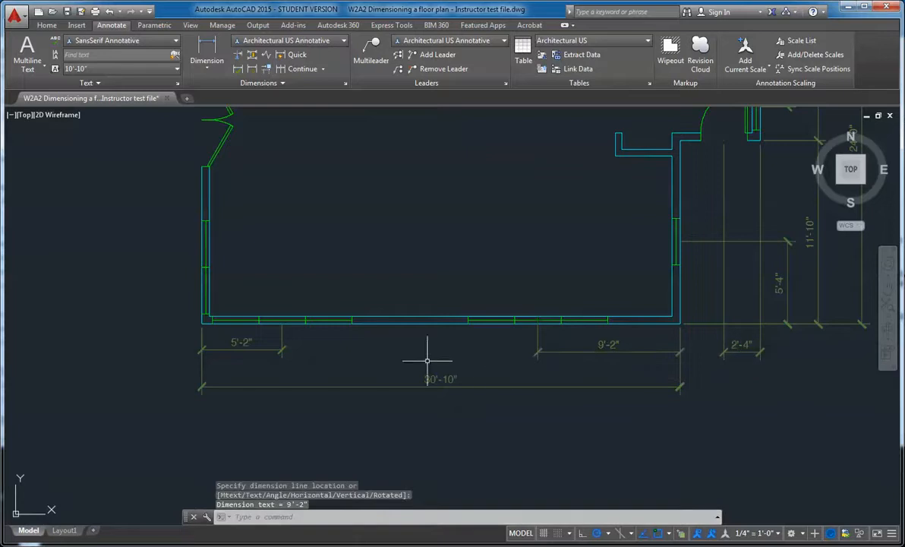
Step: Dimension vertically from the northwest outer corner to the centre of the upper west window, placed just west of the wall
scroll(538, 383, down, 2)
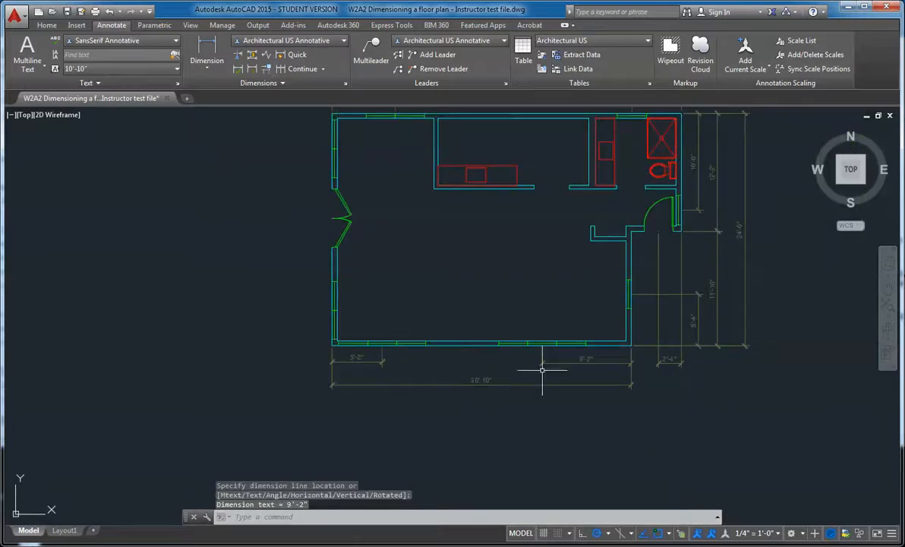
middle_drag(459, 372, 426, 406)
middle_drag(377, 286, 331, 309)
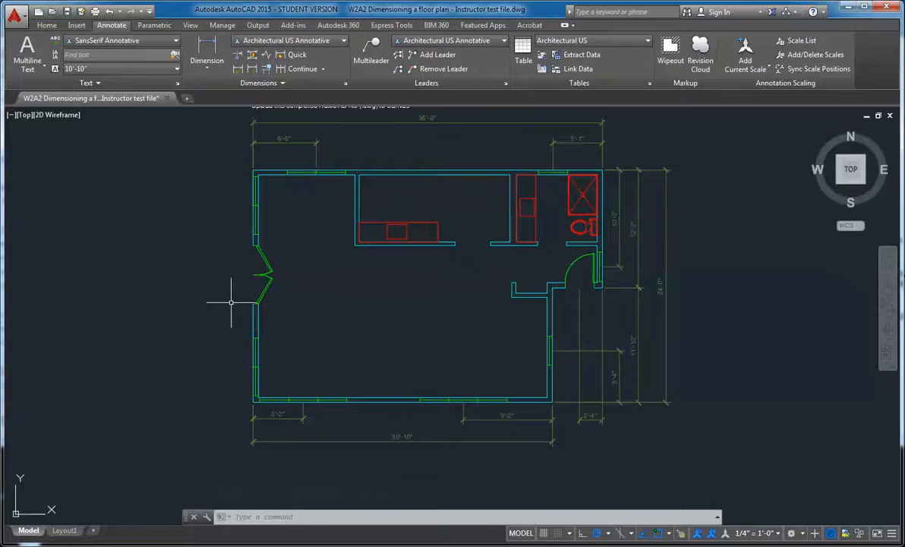
key(Return)
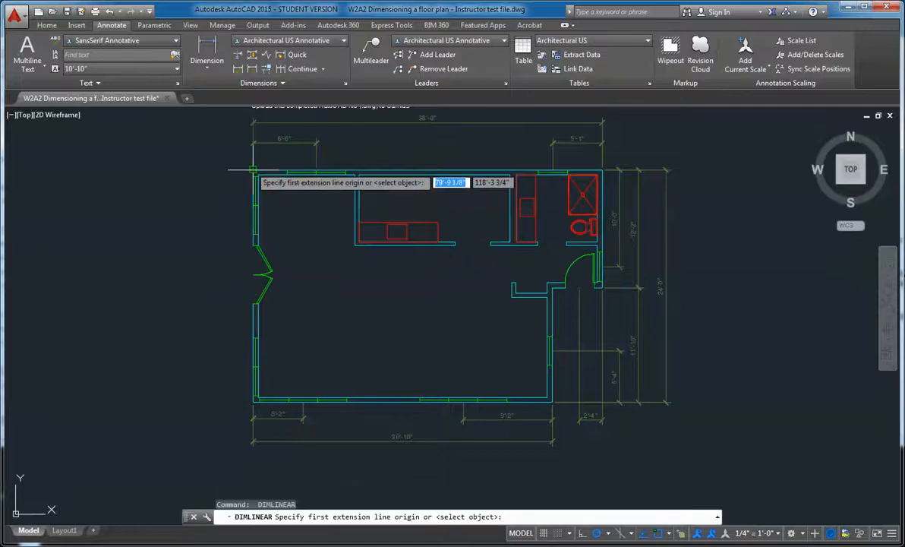
click(254, 170)
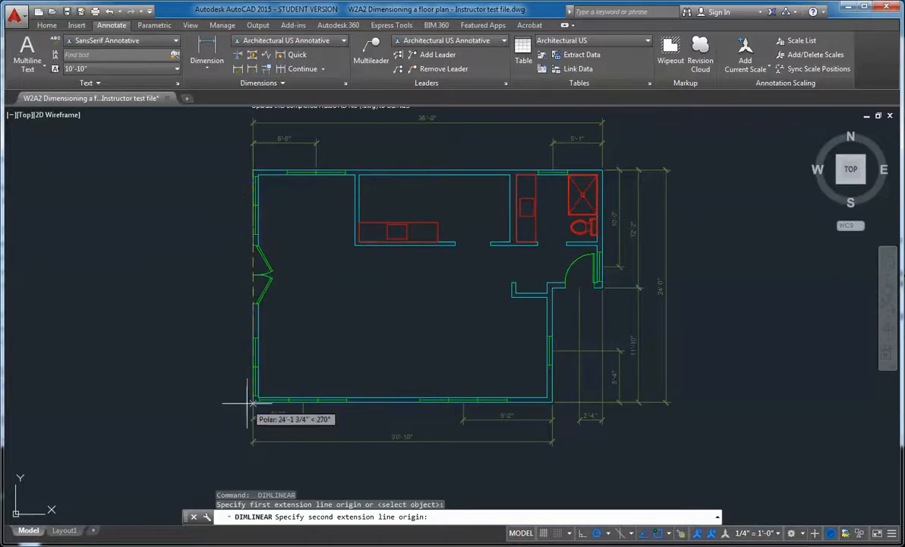
scroll(253, 402, up, 3)
middle_drag(265, 237, 299, 528)
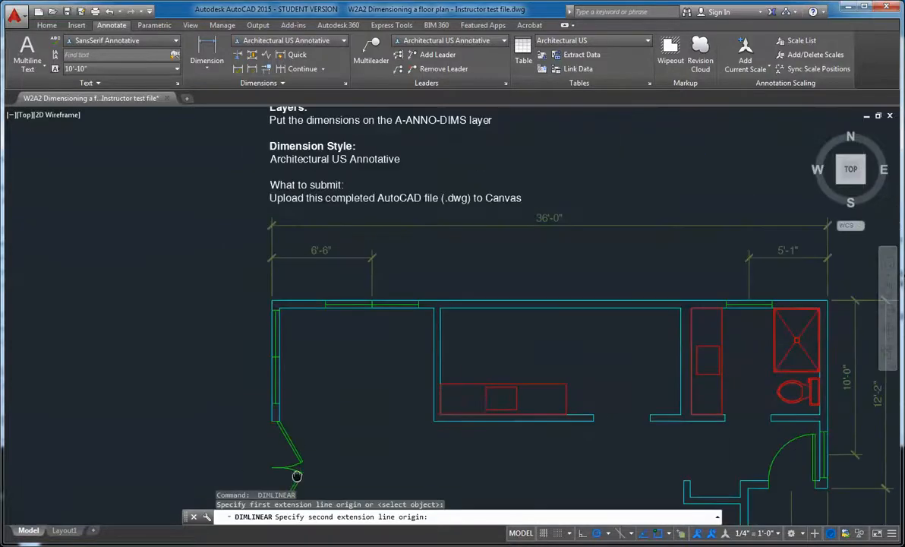
click(276, 360)
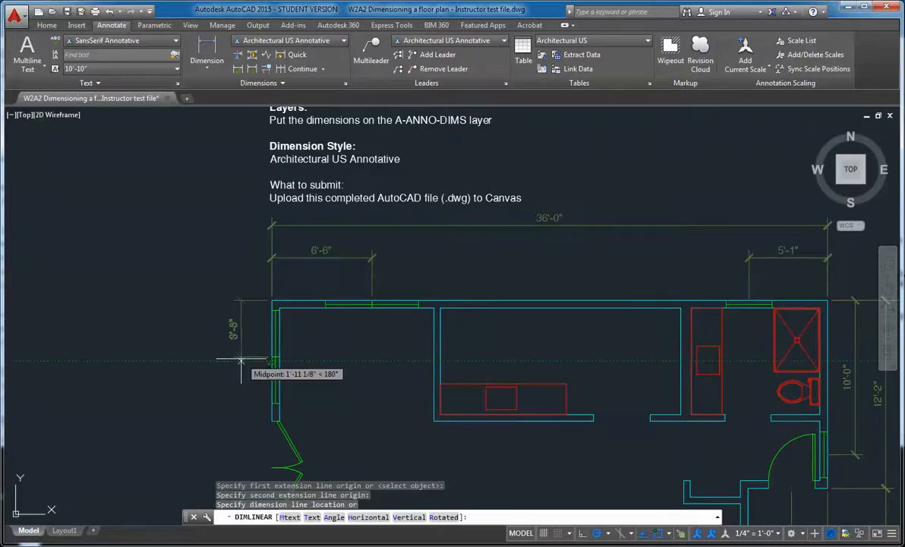
middle_drag(241, 362, 243, 269)
scroll(243, 293, down, 2)
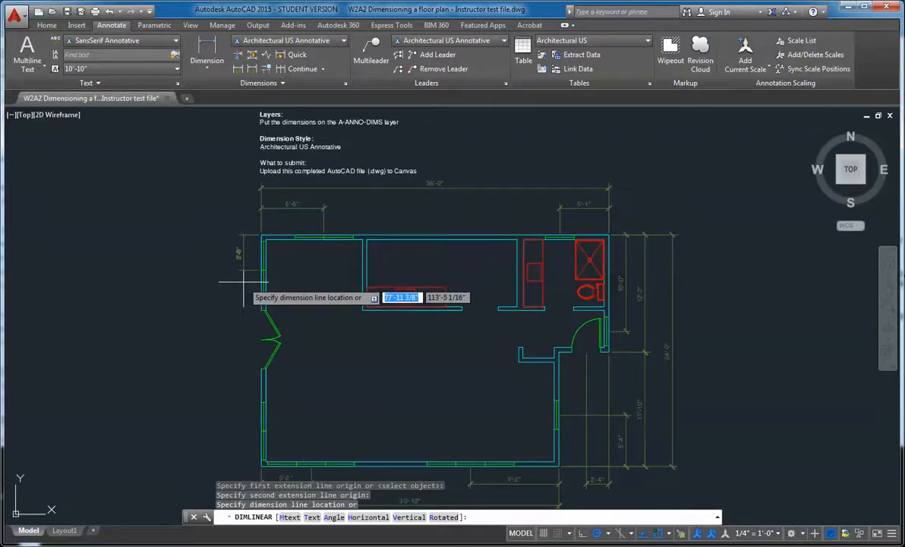
scroll(242, 281, up, 2)
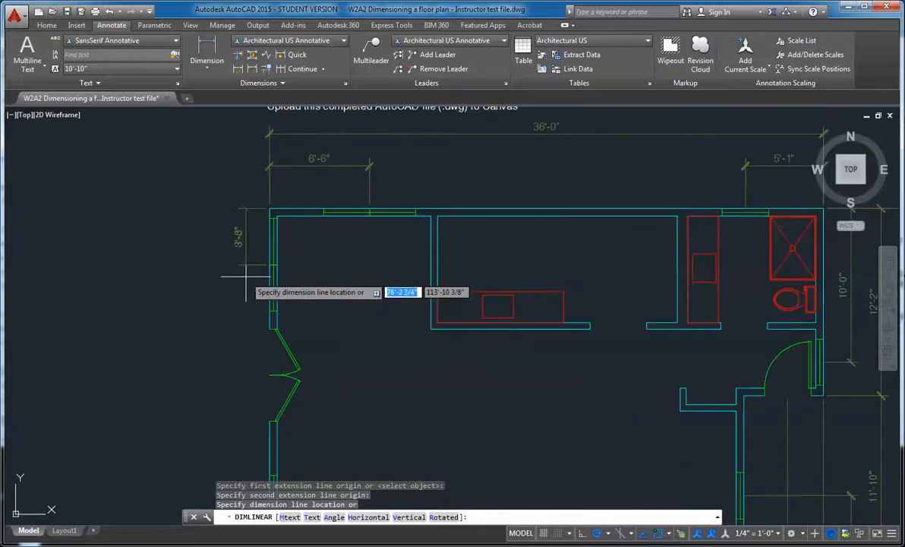
click(241, 278)
Step: Continue the west dimension row from the upper window's dimension to the double door's centre and on to the lower window's centre
scroll(281, 317, down, 2)
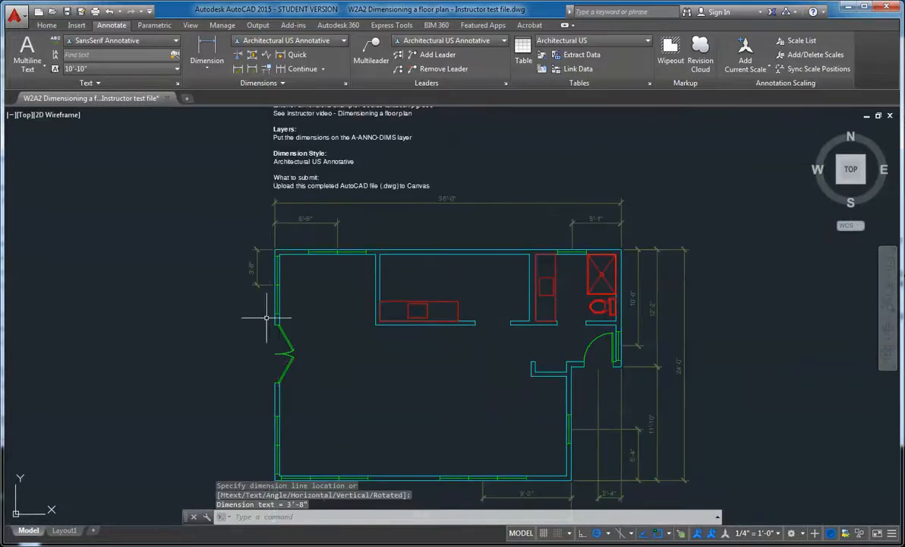
middle_drag(266, 314, 238, 247)
scroll(204, 232, up, 2)
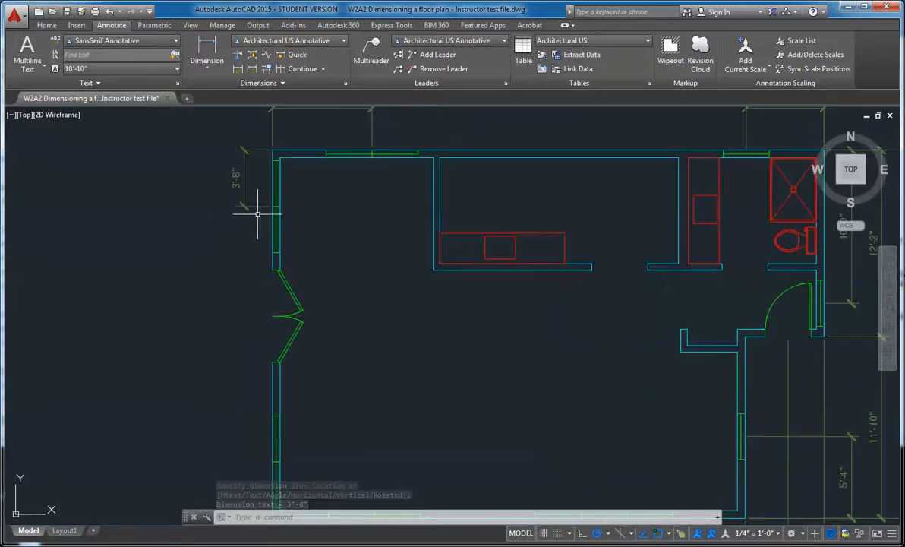
click(245, 209)
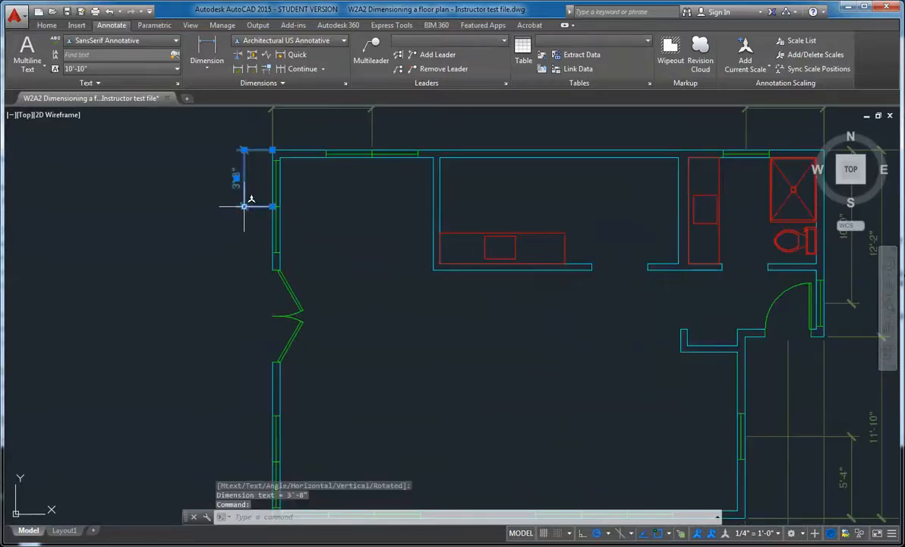
mouse_move(245, 206)
click(292, 242)
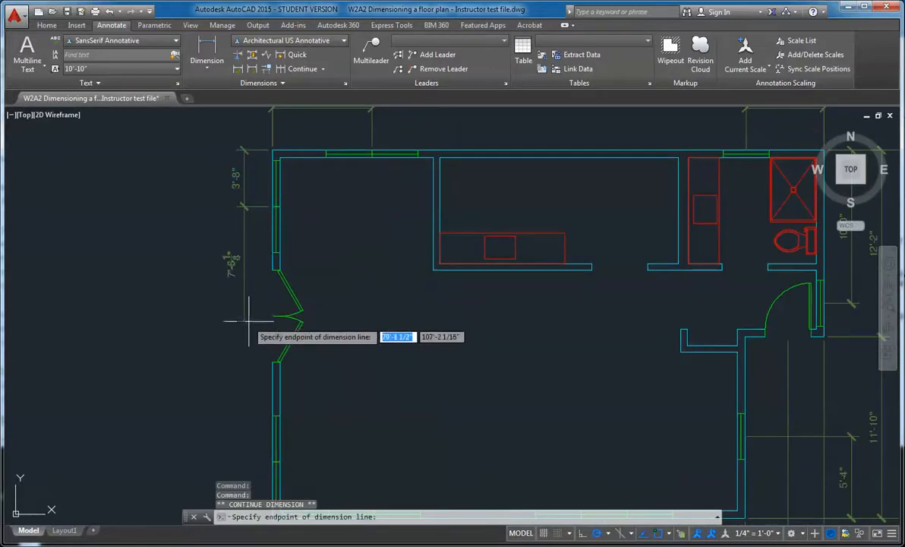
click(273, 316)
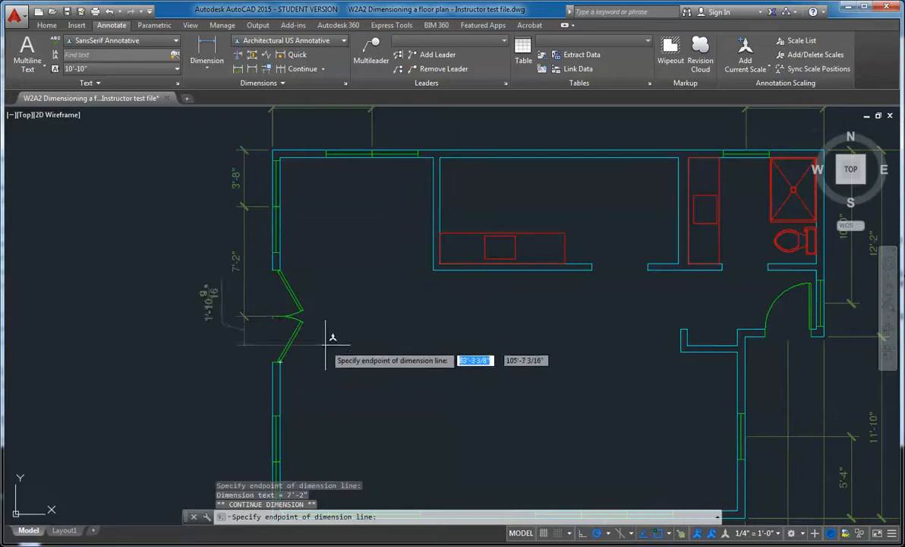
scroll(272, 388, down, 2)
middle_drag(273, 388, 333, 172)
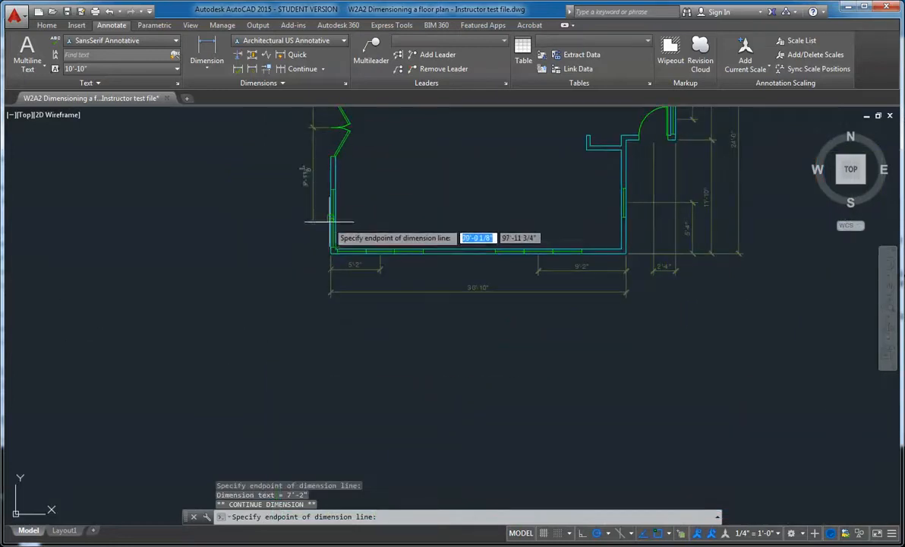
click(330, 218)
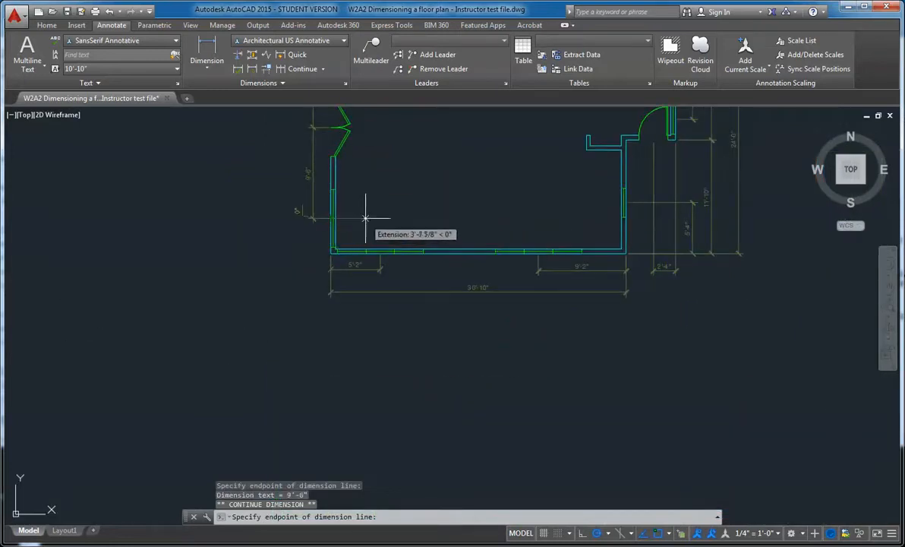
middle_drag(391, 214, 353, 298)
key(Escape)
key(Escape)
key(Escape)
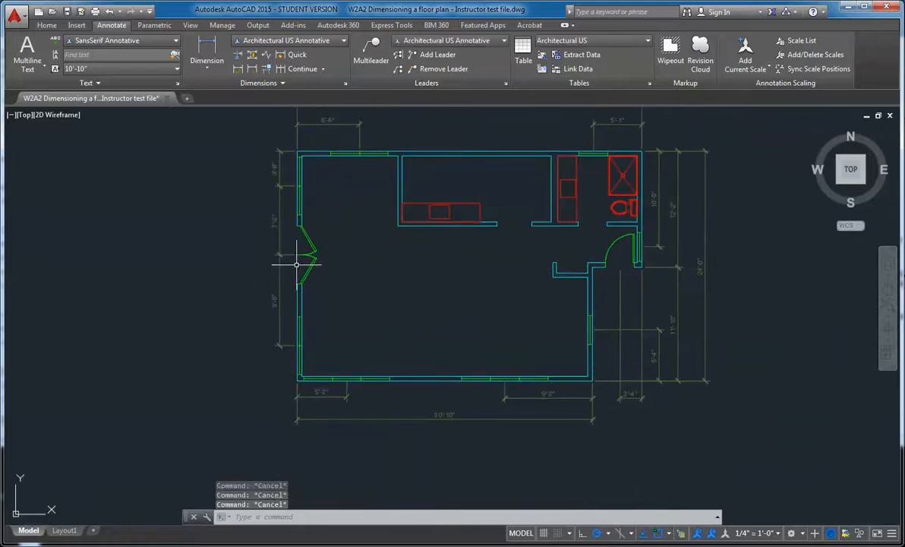
middle_drag(289, 292, 299, 326)
click(299, 306)
click(266, 174)
key(Escape)
key(Escape)
middle_drag(388, 314, 345, 338)
middle_drag(422, 341, 420, 311)
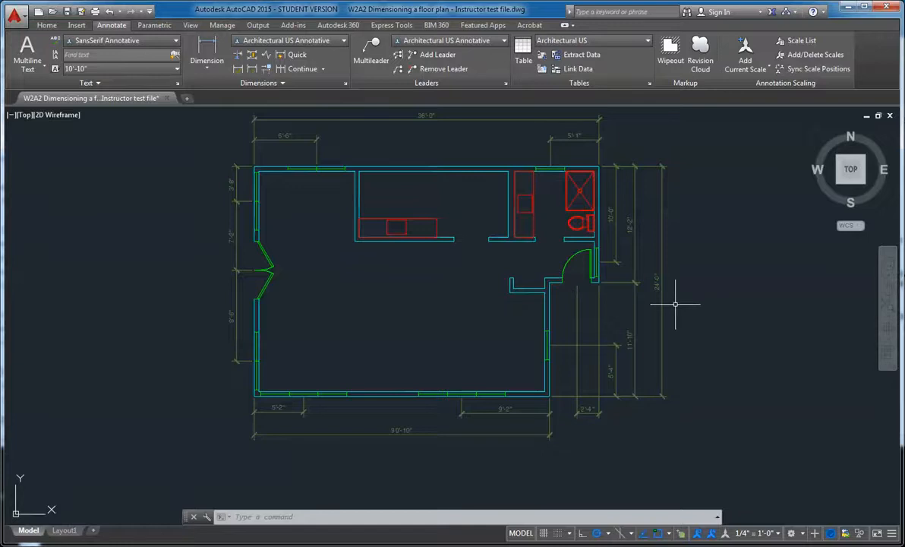
Step: Continue the outer south dimension from the southeast corner to the outer corner beside the entry door
middle_drag(675, 320, 646, 320)
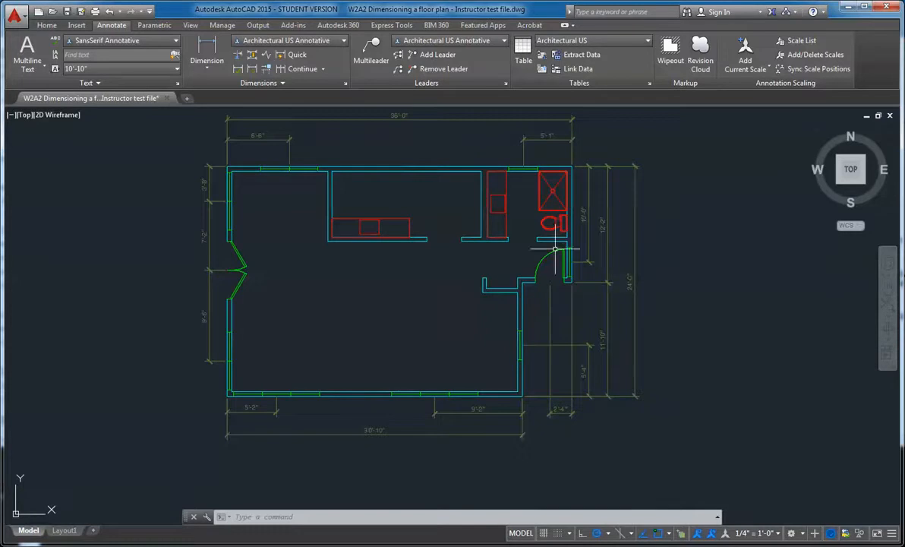
click(527, 436)
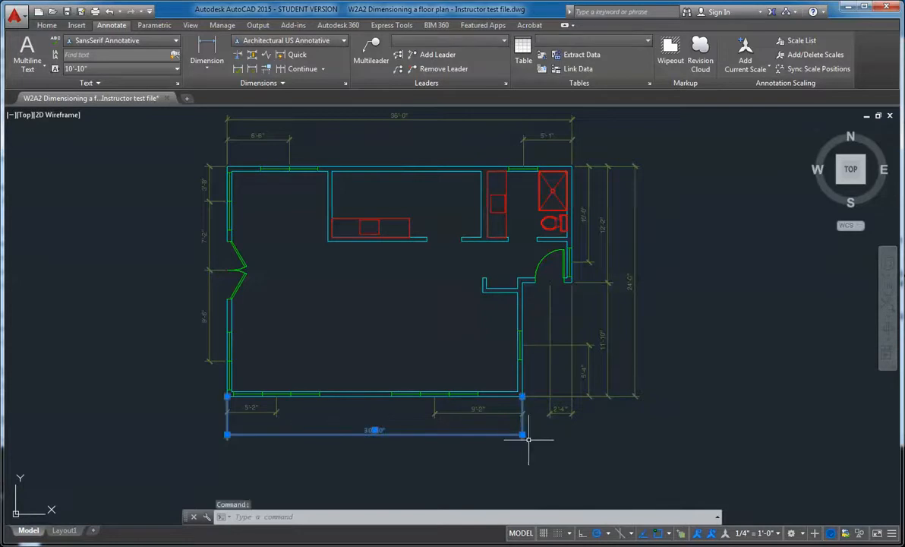
mouse_move(523, 435)
click(585, 470)
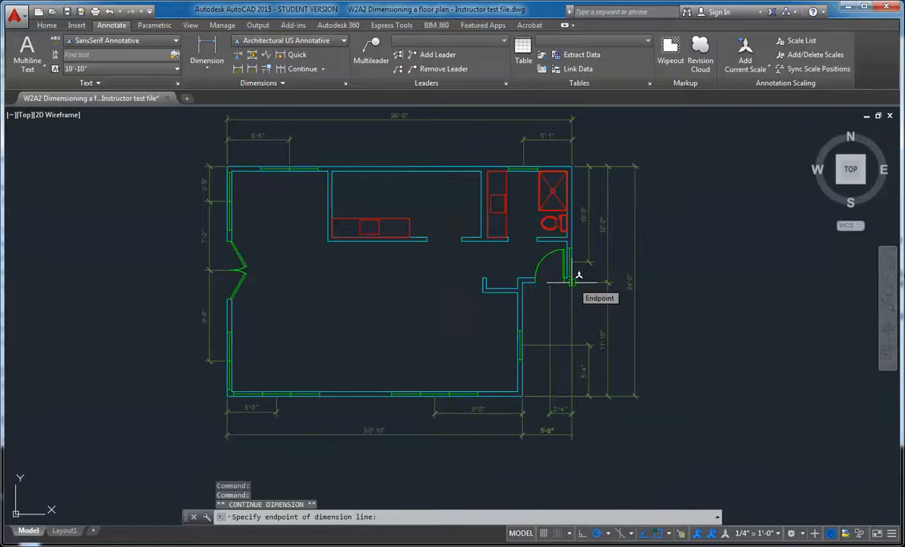
click(579, 275)
key(Escape)
key(Escape)
key(Escape)
Step: Examine the exterior dimension rows around the floor plan for alignment and spacing, especially those on the east and south sides
middle_drag(606, 418, 569, 408)
middle_drag(667, 263, 693, 262)
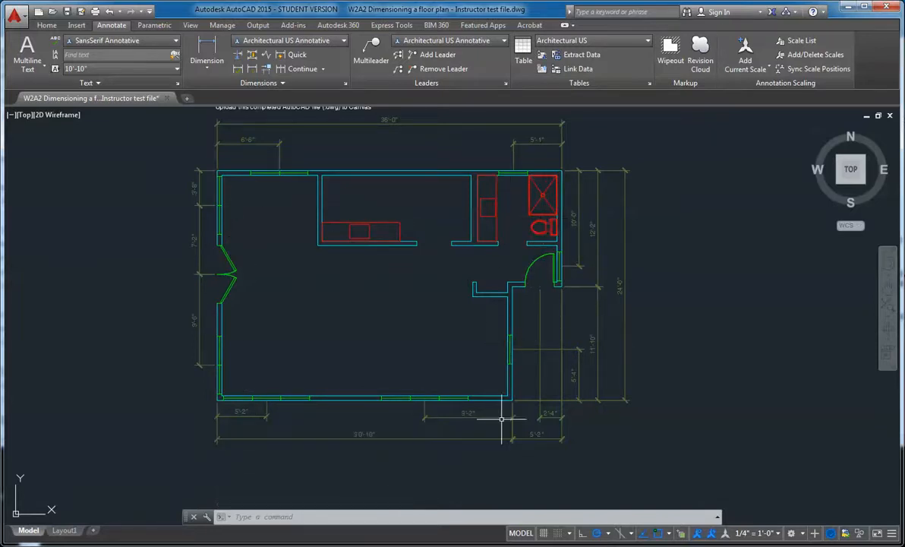
middle_drag(593, 365, 580, 375)
scroll(610, 239, up, 2)
scroll(612, 236, down, 2)
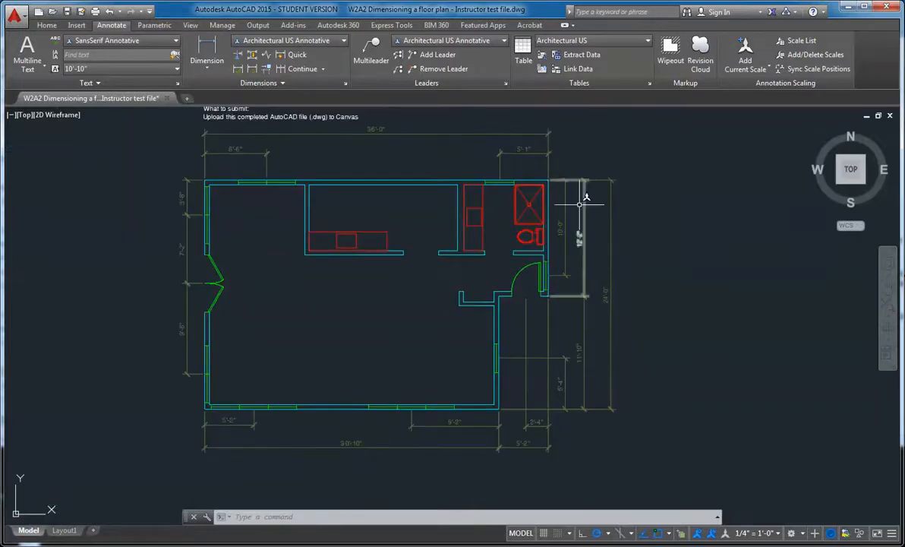
scroll(562, 210, up, 2)
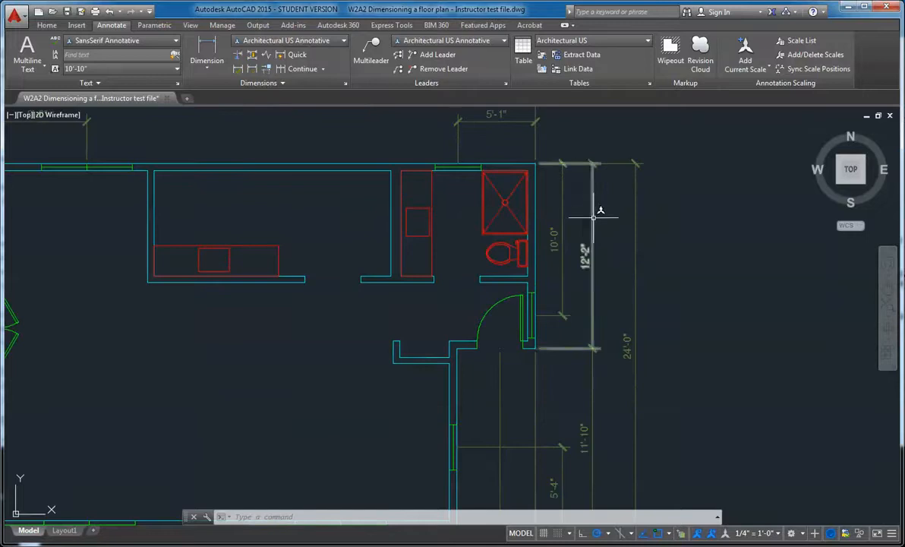
scroll(608, 212, down, 5)
middle_drag(687, 313, 605, 323)
scroll(571, 245, up, 2)
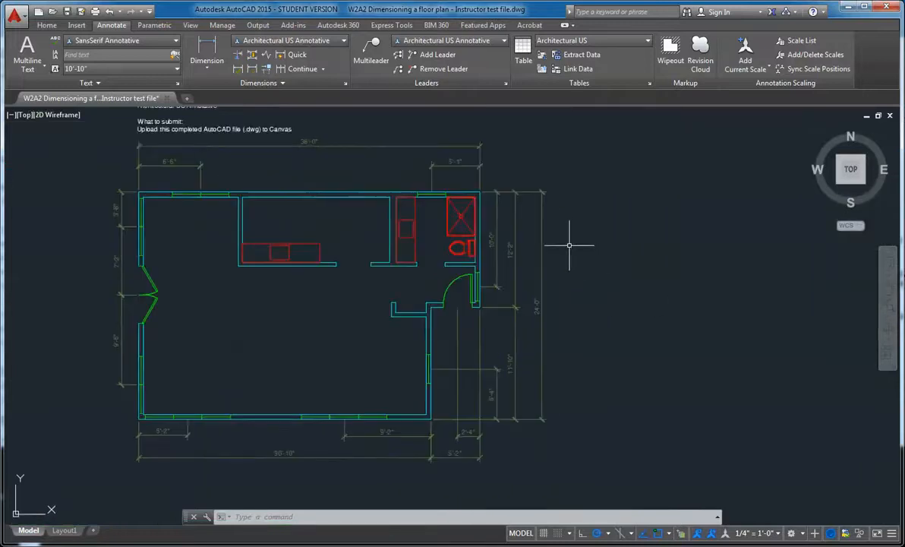
middle_drag(505, 305, 632, 244)
middle_drag(615, 405, 638, 396)
scroll(650, 377, up, 2)
scroll(648, 377, down, 2)
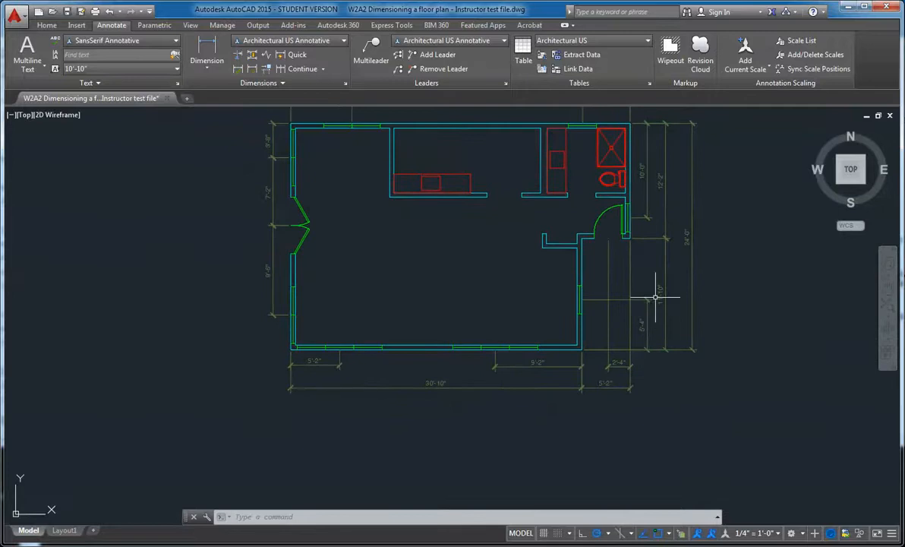
middle_drag(654, 288, 639, 323)
middle_drag(621, 279, 606, 321)
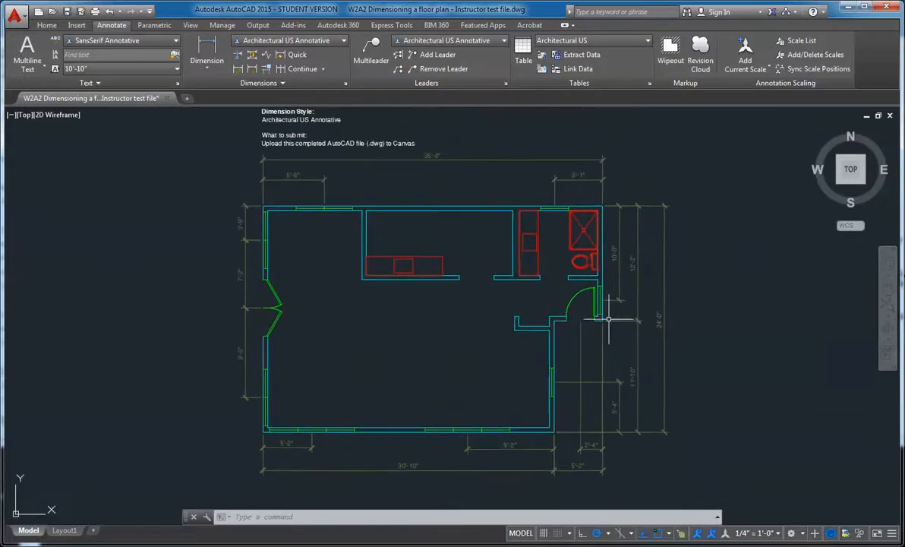
scroll(579, 200, up, 2)
middle_drag(598, 203, 648, 249)
text(s)
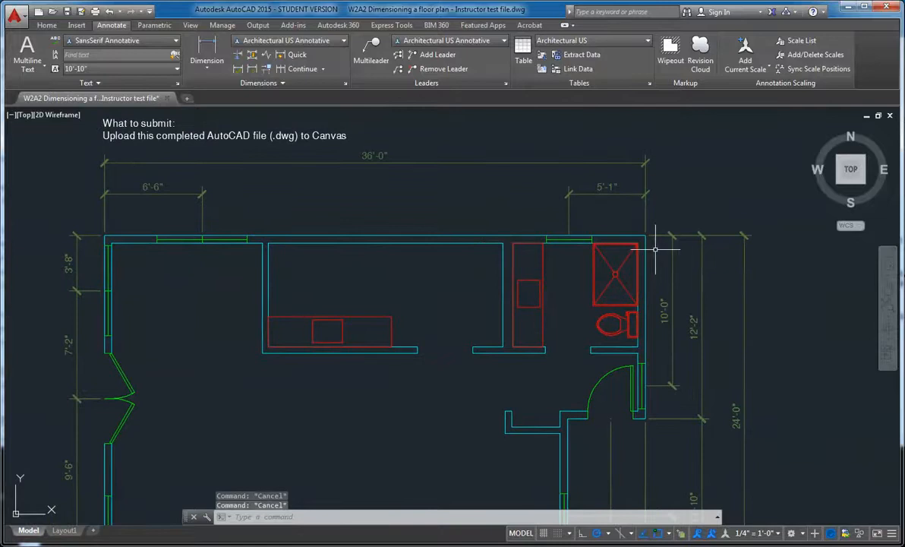
key(Return)
click(659, 168)
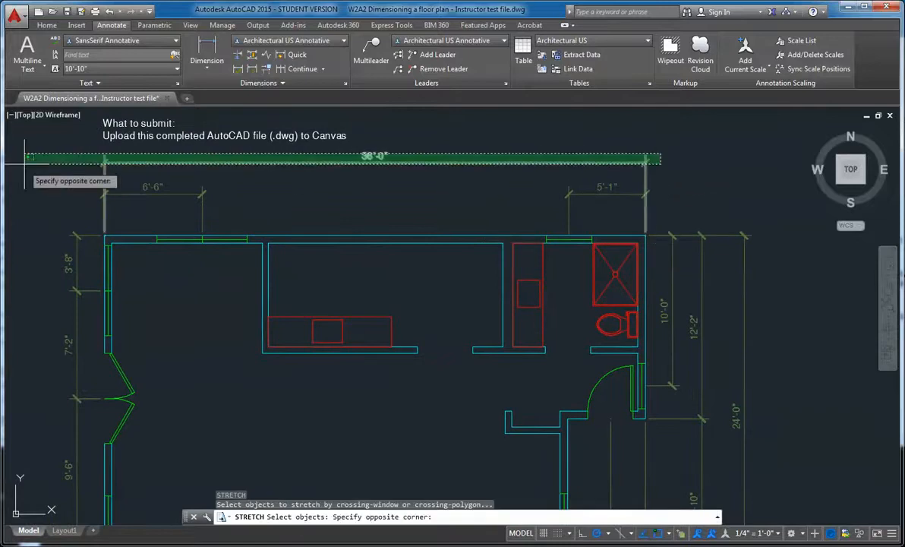
key(Escape)
key(Escape)
Step: Move the overall north dimension line closer to the row of window-centre dimensions below it
key(Return)
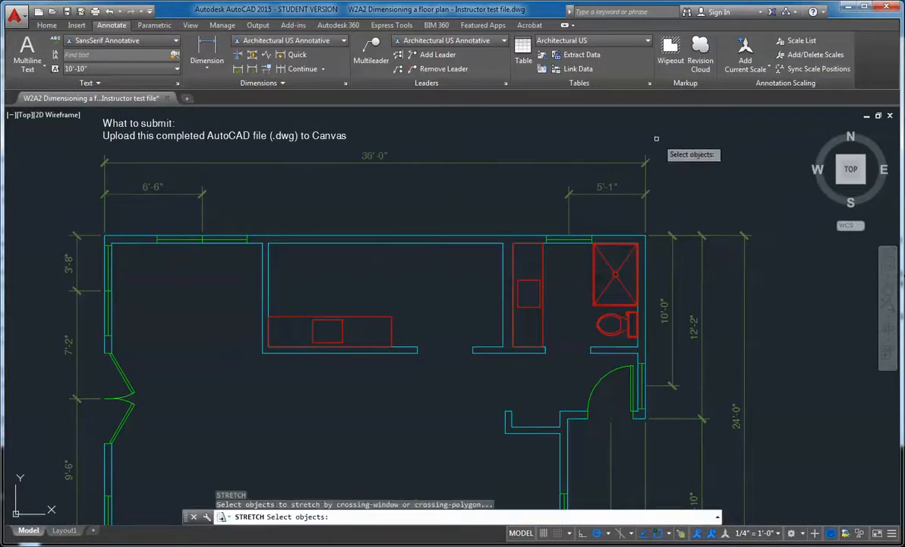
key(Escape)
click(616, 161)
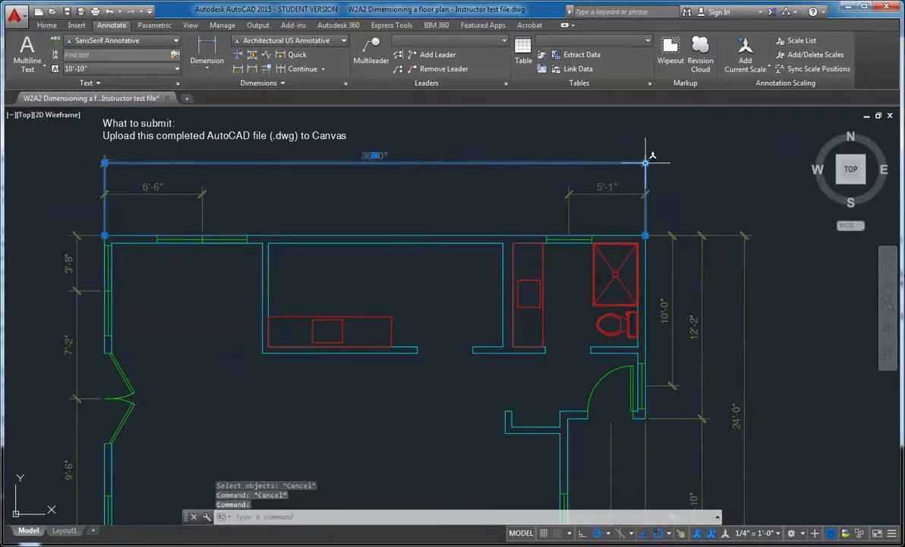
click(646, 162)
key(Escape)
Step: Move the east shape-change dimension between the northeast corner and the entry corner closer to the window-centre row
middle_drag(689, 240, 577, 162)
scroll(576, 175, down, 3)
middle_drag(601, 262, 522, 277)
scroll(443, 134, up, 5)
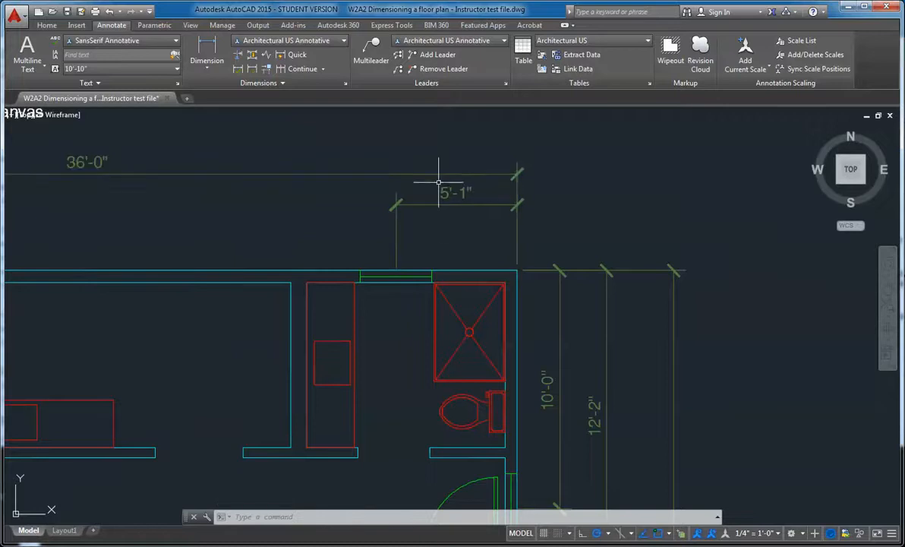
scroll(456, 161, down, 6)
middle_drag(482, 257, 490, 316)
scroll(489, 316, up, 2)
click(492, 278)
scroll(490, 279, up, 5)
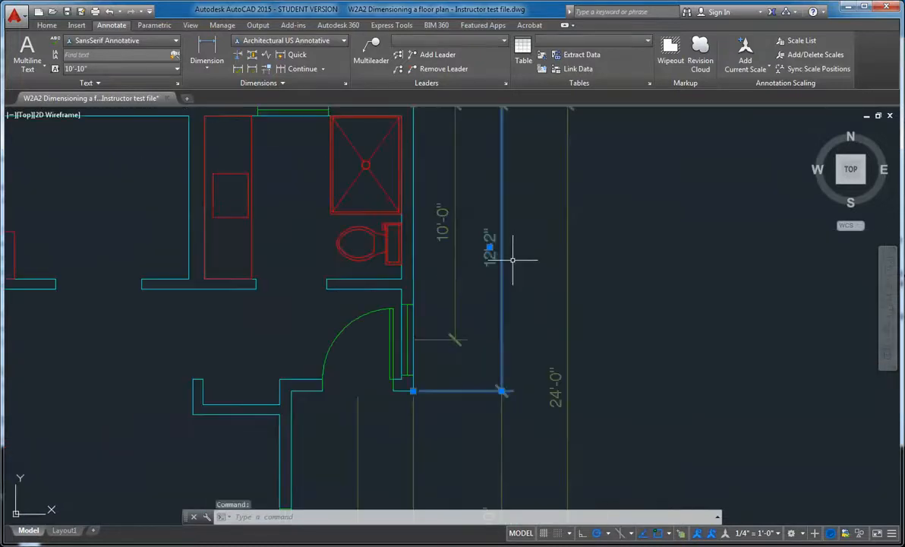
middle_drag(516, 239, 508, 315)
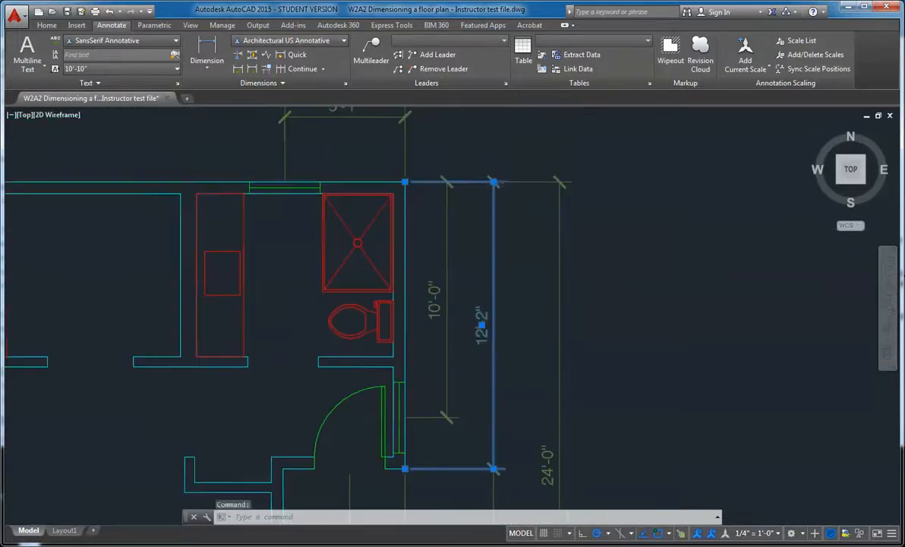
click(495, 180)
click(479, 182)
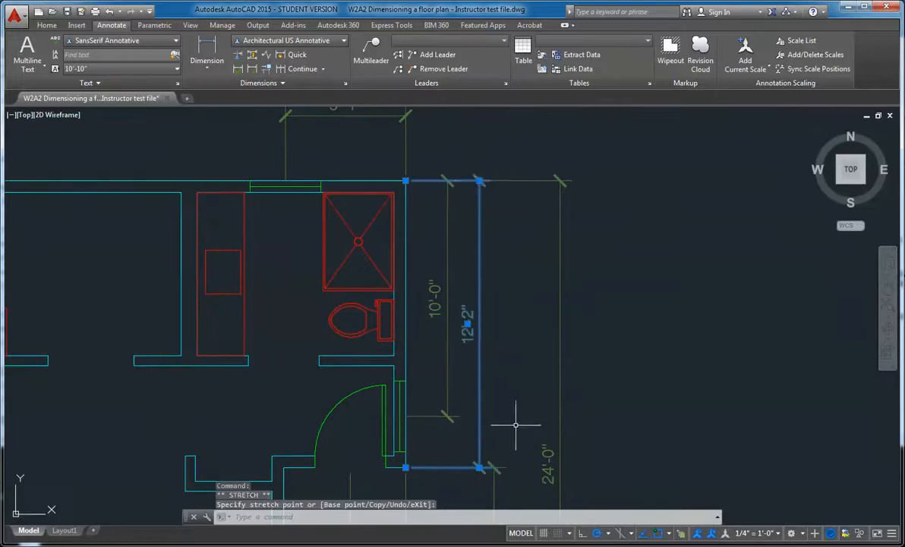
Step: Align the lower east shape-change dimension line with the repositioned upper one to form a single row
middle_drag(509, 477, 529, 161)
click(529, 221)
click(490, 236)
key(Escape)
key(Escape)
click(516, 163)
click(516, 152)
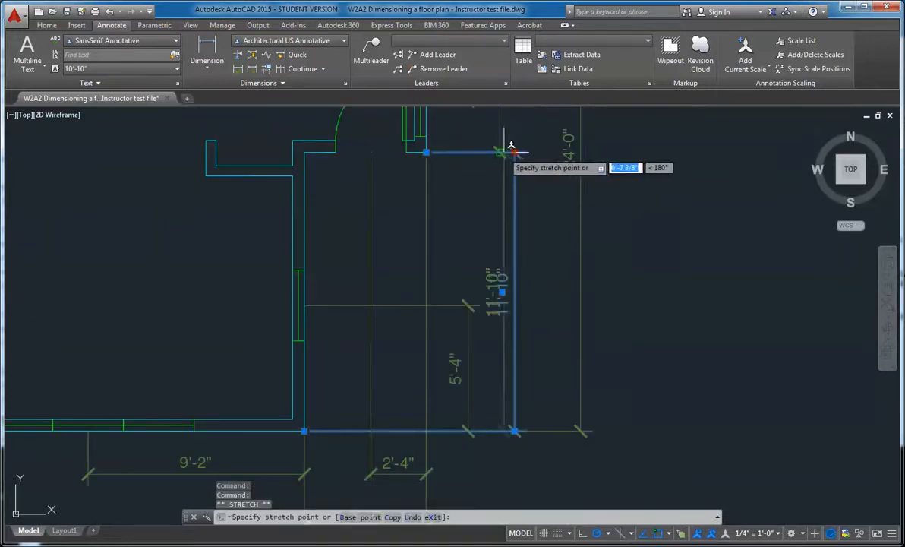
scroll(550, 220, down, 2)
key(Escape)
Step: Move the overall east dimension line inward to sit just outside the shape-change row
middle_drag(577, 134, 541, 325)
click(541, 219)
click(521, 254)
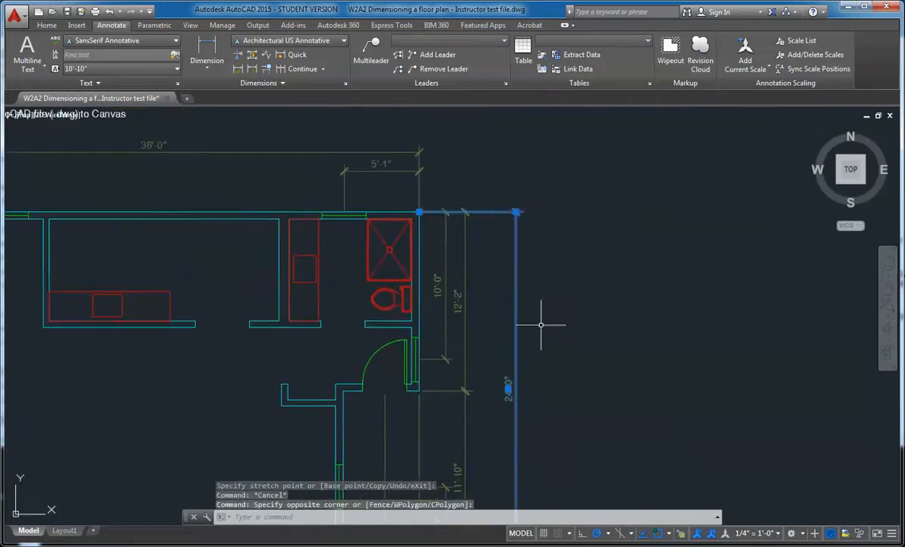
click(516, 211)
click(466, 212)
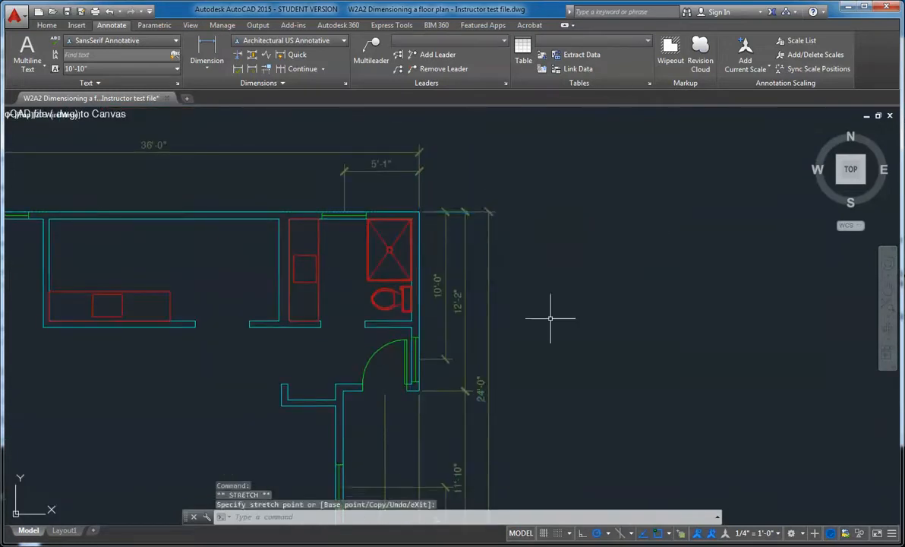
key(Escape)
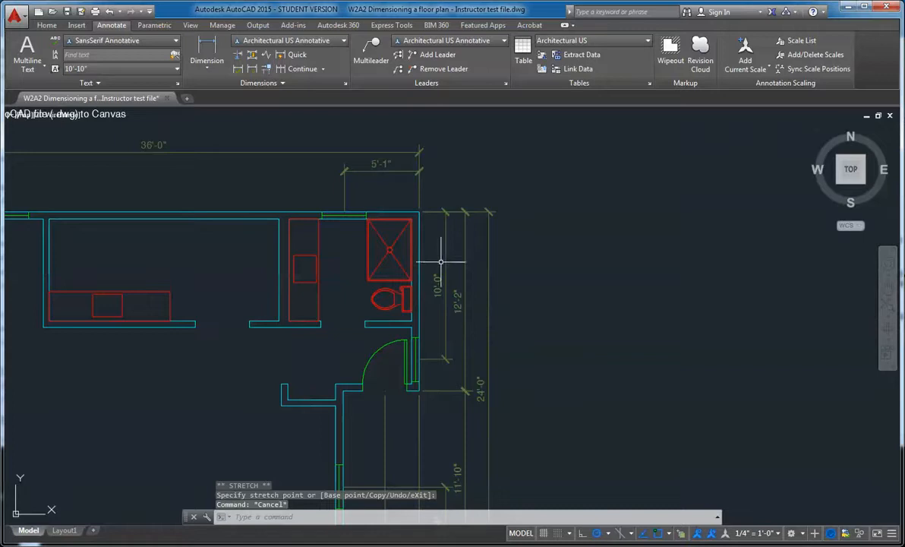
Step: Fine-tune the overall east dimension line so its spacing matches that of the two inner rows
scroll(493, 217, up, 4)
click(487, 240)
click(487, 205)
click(487, 209)
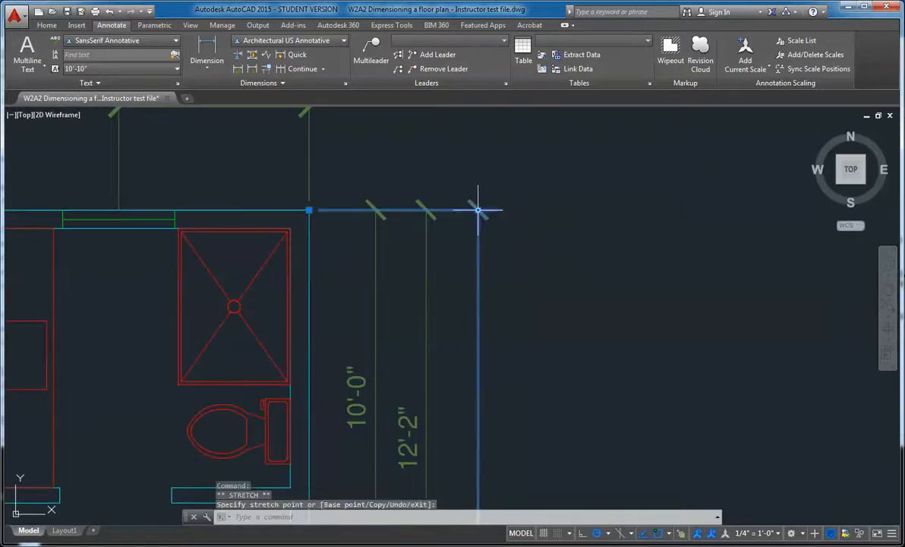
scroll(486, 243, down, 3)
key(Escape)
Step: Move the outer south row's short entry dimension and long main-wall dimension closer to the opening-centre row, aligned with each other
scroll(491, 268, down, 2)
middle_drag(678, 328, 656, 348)
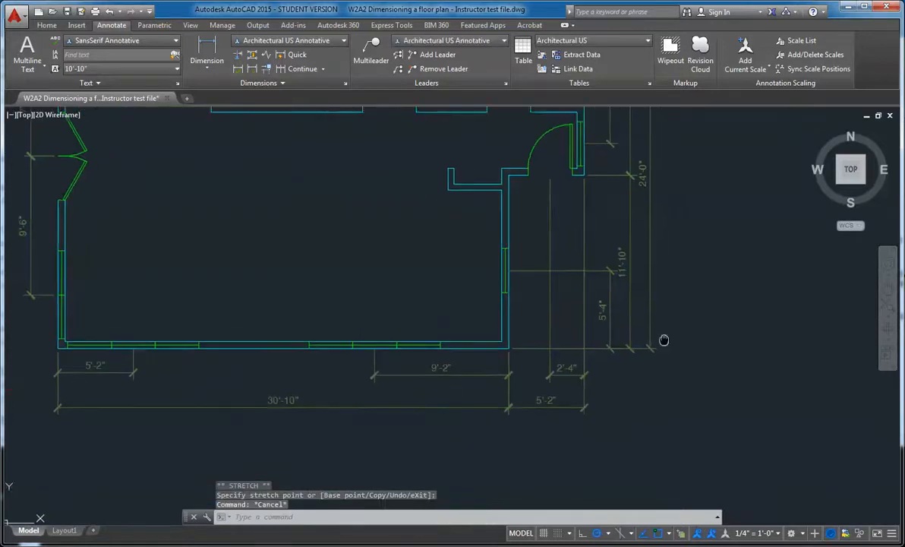
middle_drag(558, 419, 628, 374)
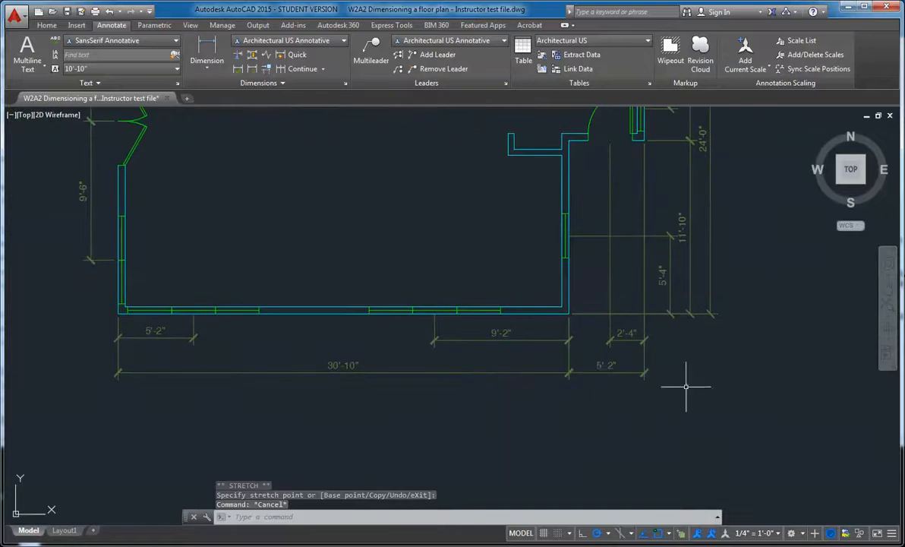
click(606, 371)
scroll(607, 371, up, 4)
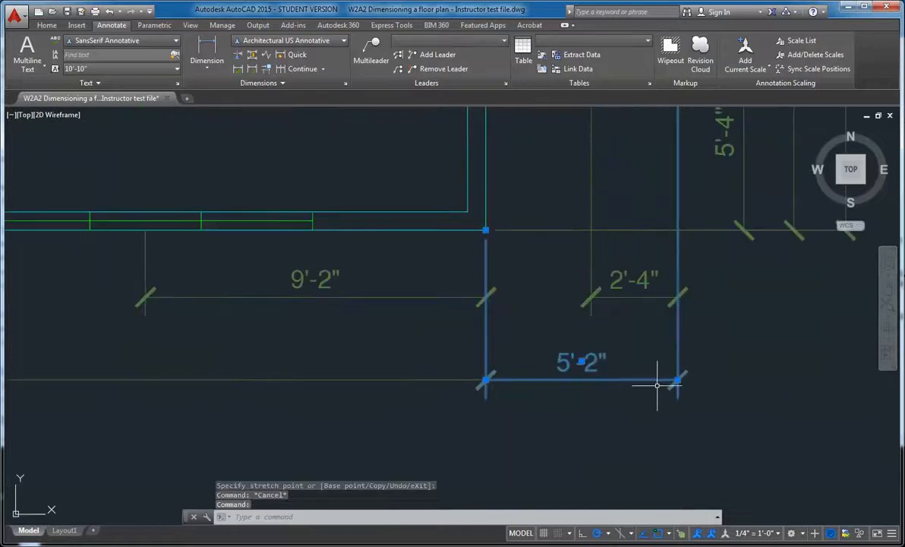
click(678, 377)
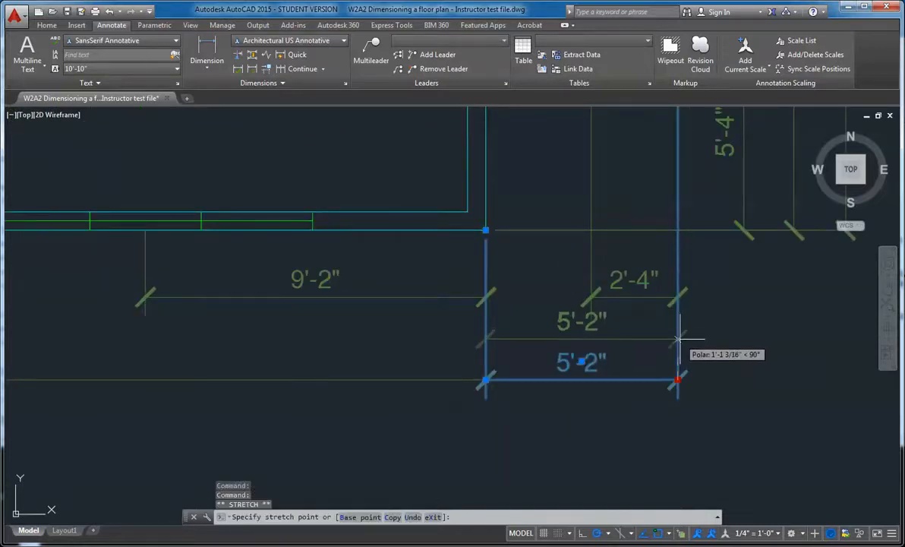
click(379, 345)
click(288, 388)
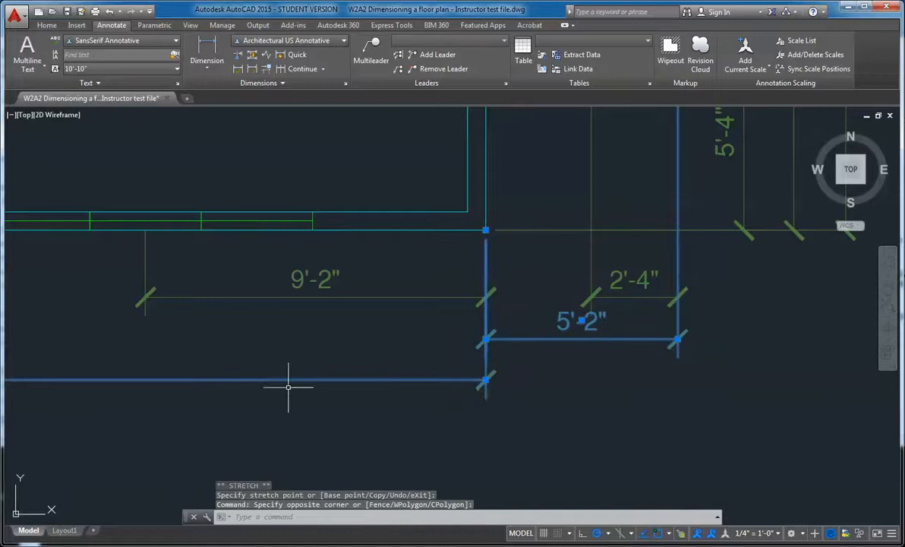
click(486, 380)
key(Escape)
Step: Examine the exterior dimension rows around the whole floor plan for even spacing, alignment and completeness
scroll(442, 383, down, 4)
middle_drag(401, 366, 851, 394)
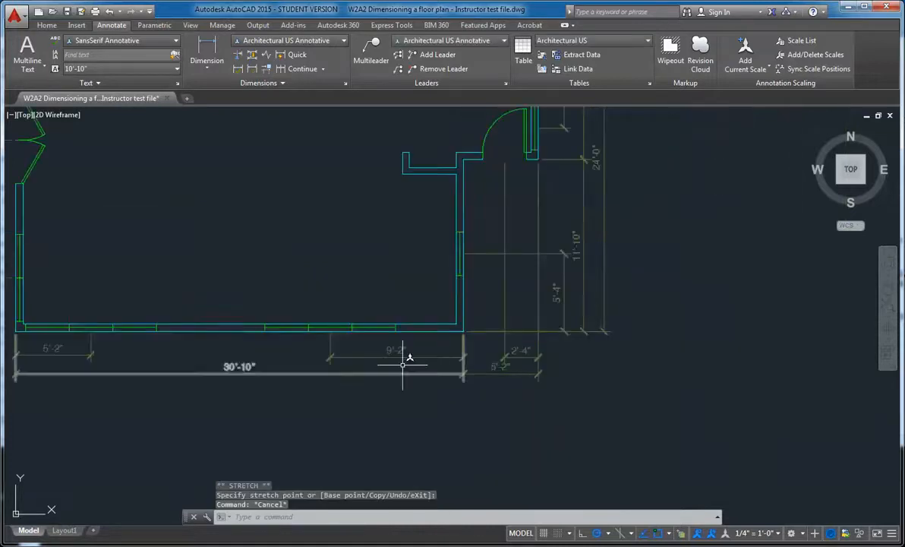
middle_drag(739, 383, 695, 496)
scroll(699, 445, down, 2)
middle_drag(702, 414, 403, 367)
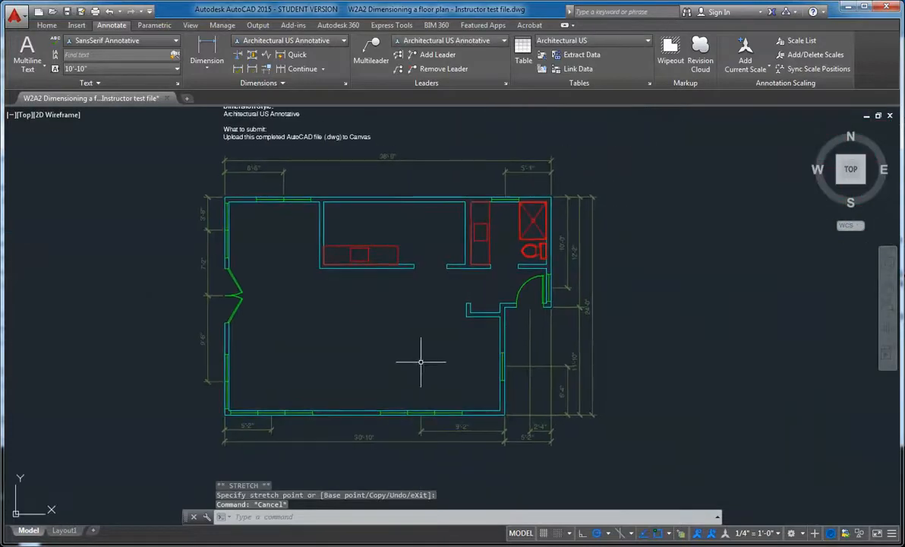
middle_drag(477, 294, 507, 288)
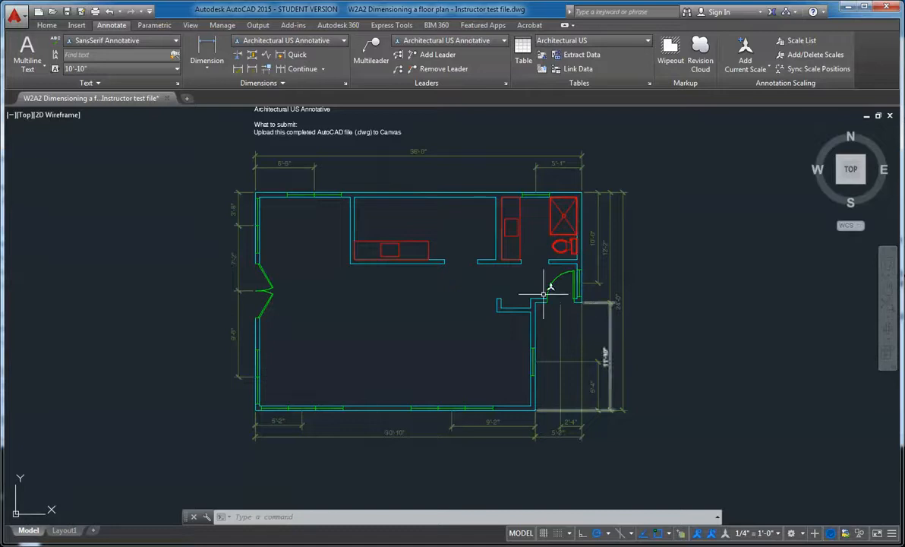
click(620, 302)
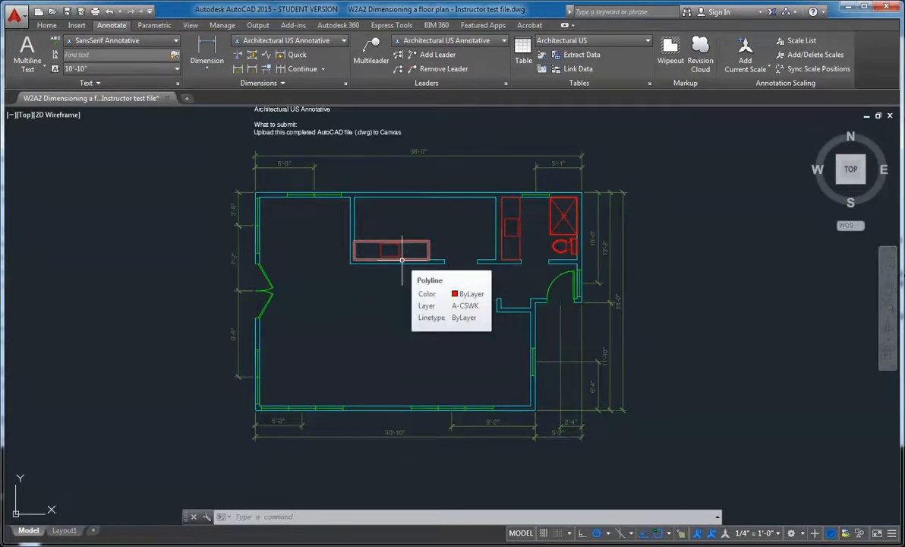
middle_drag(594, 329, 680, 310)
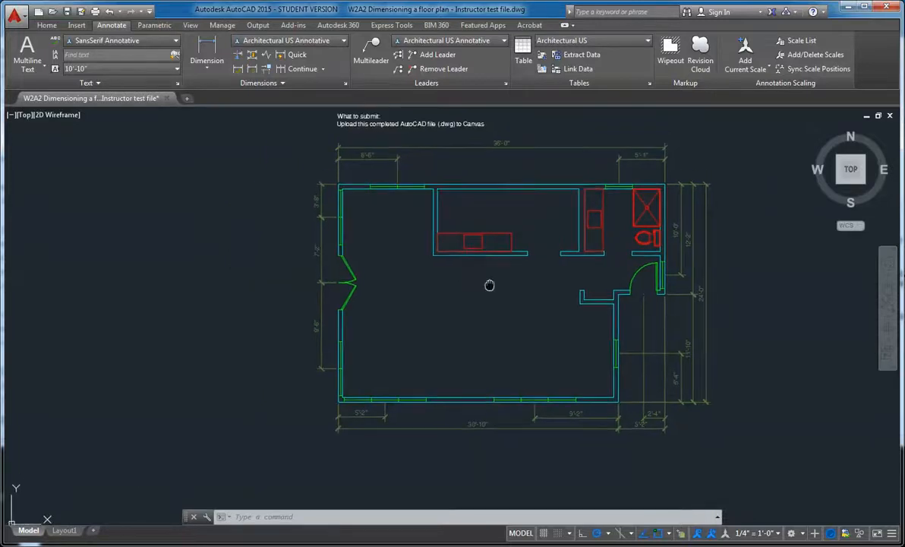
middle_drag(672, 317, 650, 323)
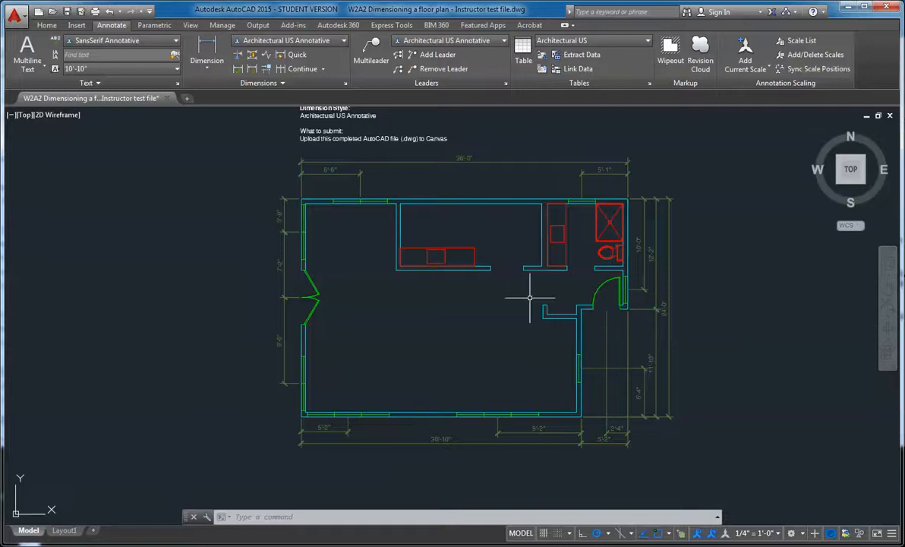
middle_drag(560, 285, 550, 283)
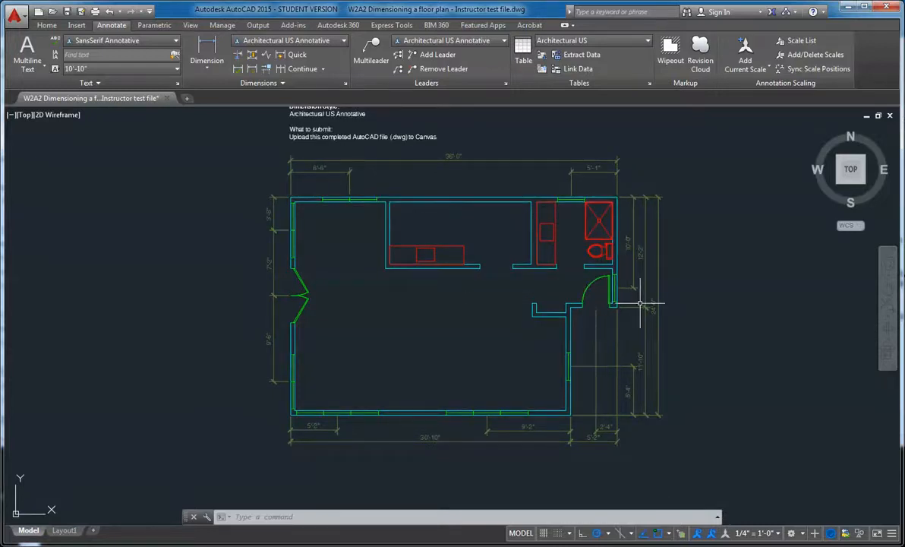
scroll(403, 305, up, 2)
middle_drag(401, 307, 387, 309)
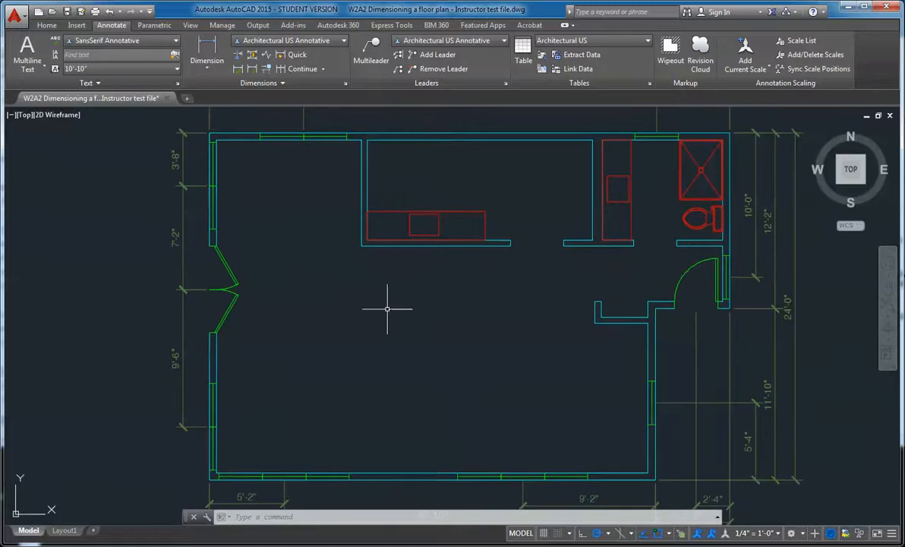
scroll(330, 304, down, 2)
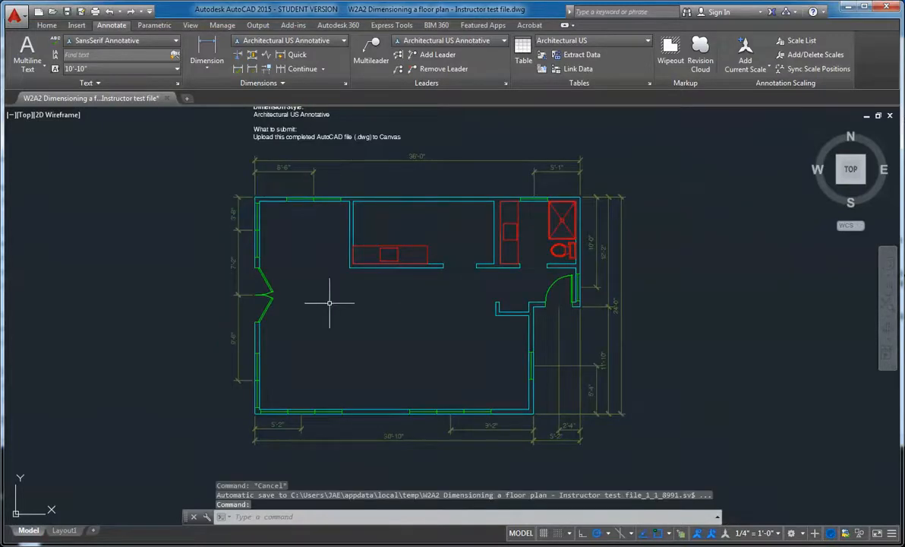
scroll(310, 294, up, 2)
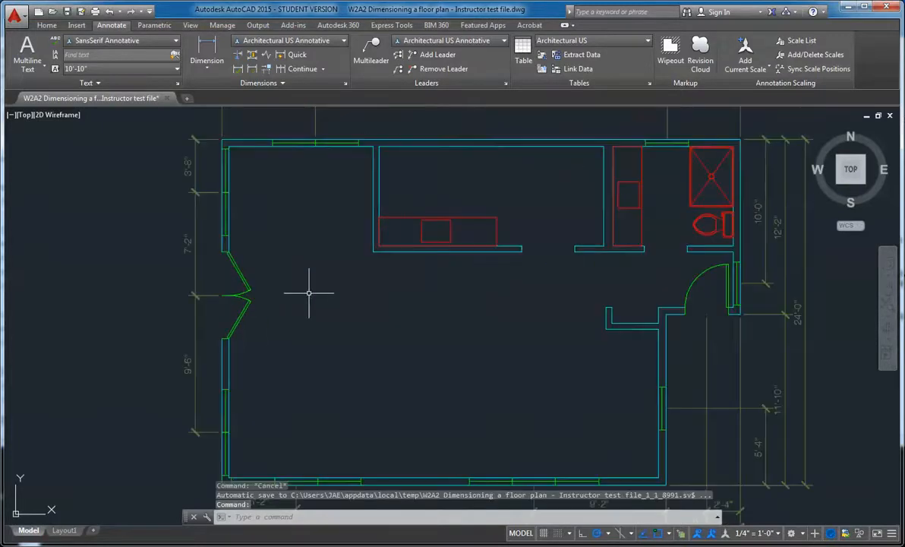
Step: Add a horizontal linear dimension from the west wall's inner face to the kitchen partition's east face, placed just south of the partition
click(238, 56)
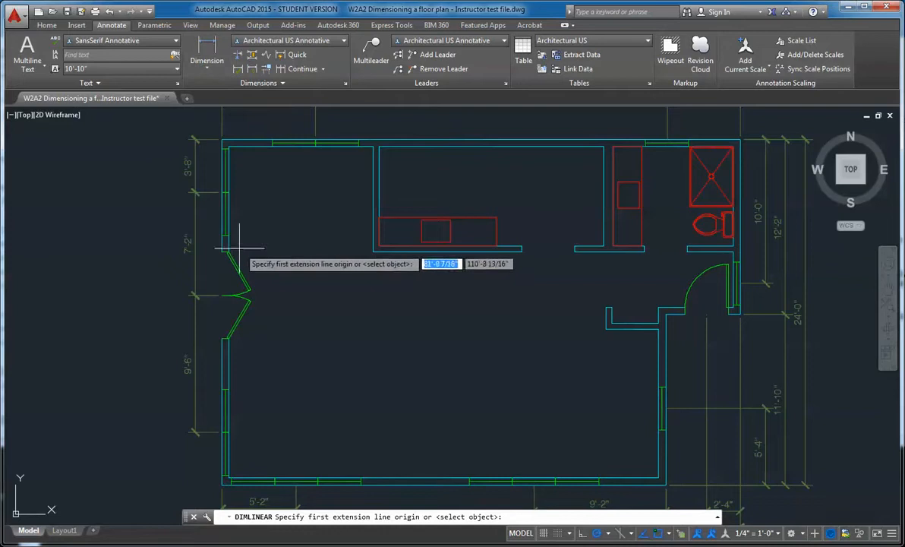
scroll(233, 238, up, 4)
click(222, 230)
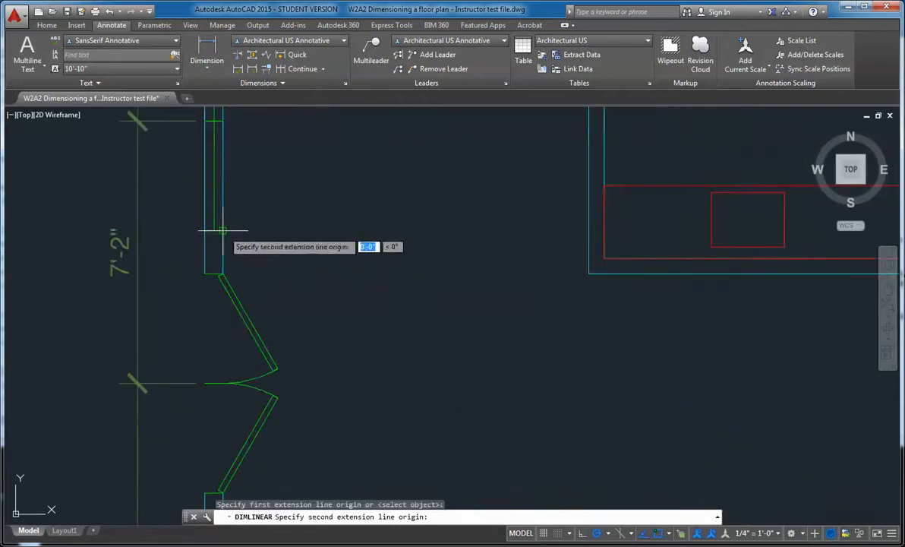
scroll(604, 287, down, 2)
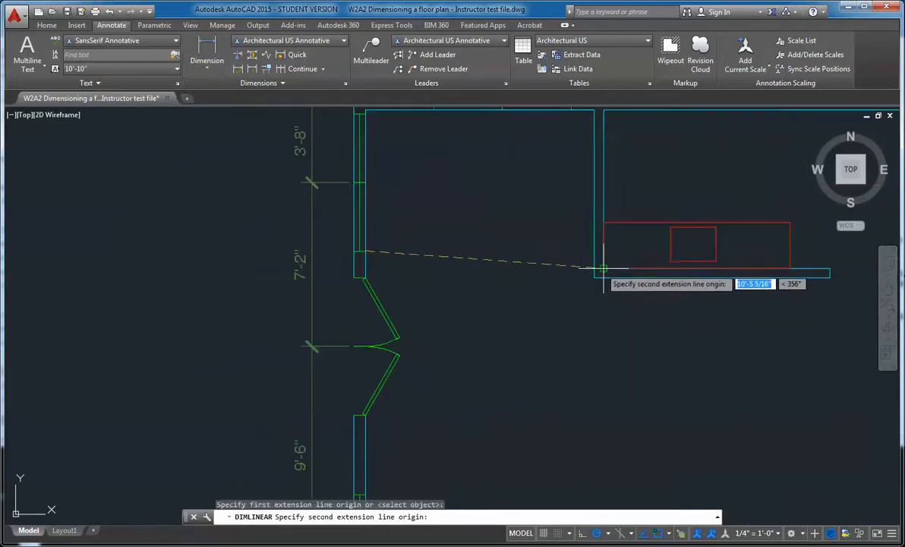
scroll(601, 269, down, 2)
scroll(532, 269, up, 4)
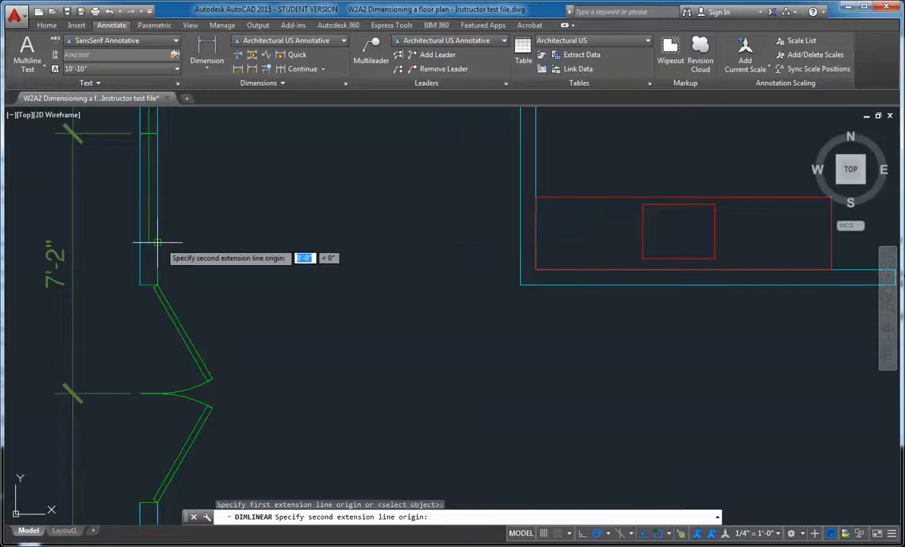
click(539, 244)
scroll(532, 357, down, 4)
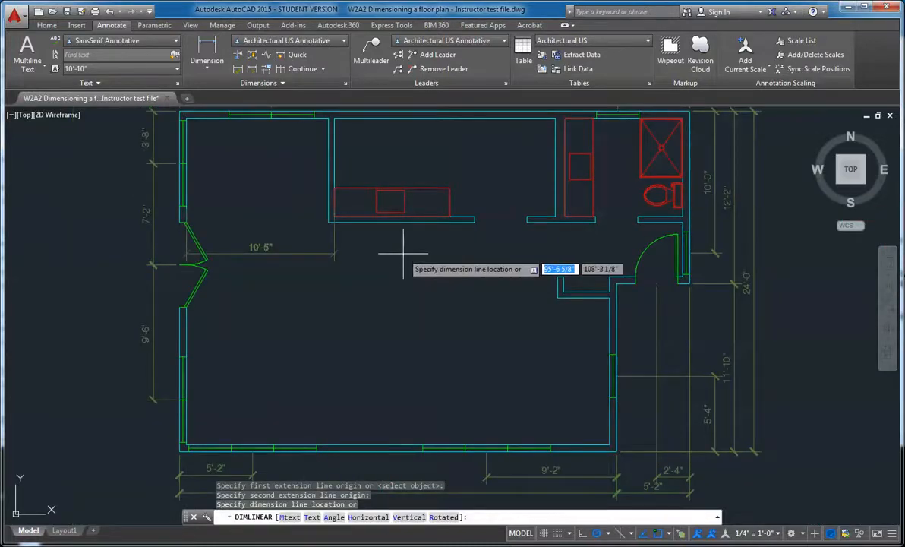
click(404, 253)
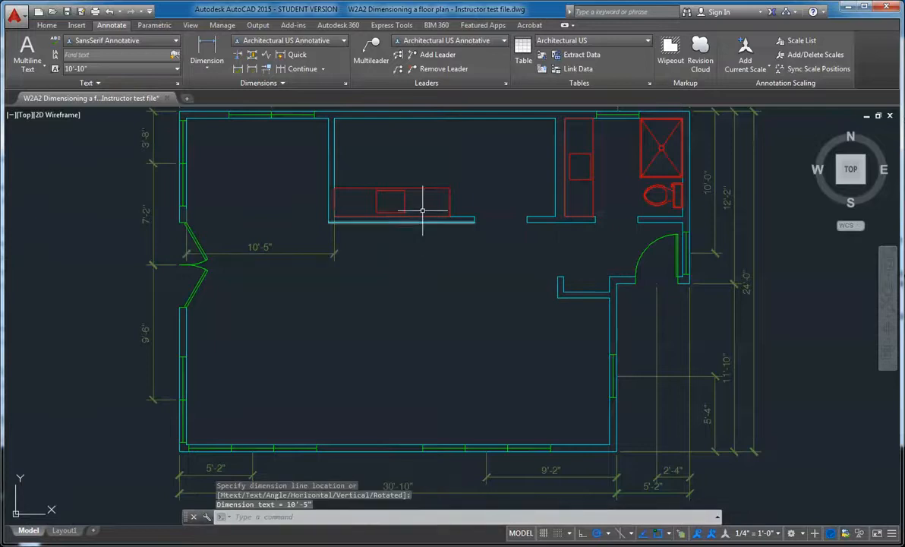
Step: Continue the interior dimension from the kitchen partition to the east end of the kitchen wall, and on across the adjacent opening
middle_drag(376, 260, 357, 250)
click(316, 242)
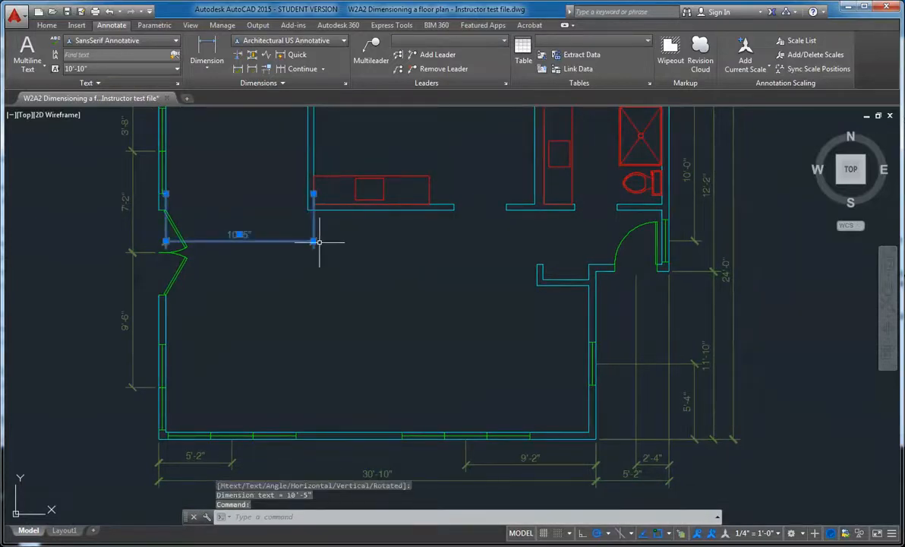
mouse_move(316, 244)
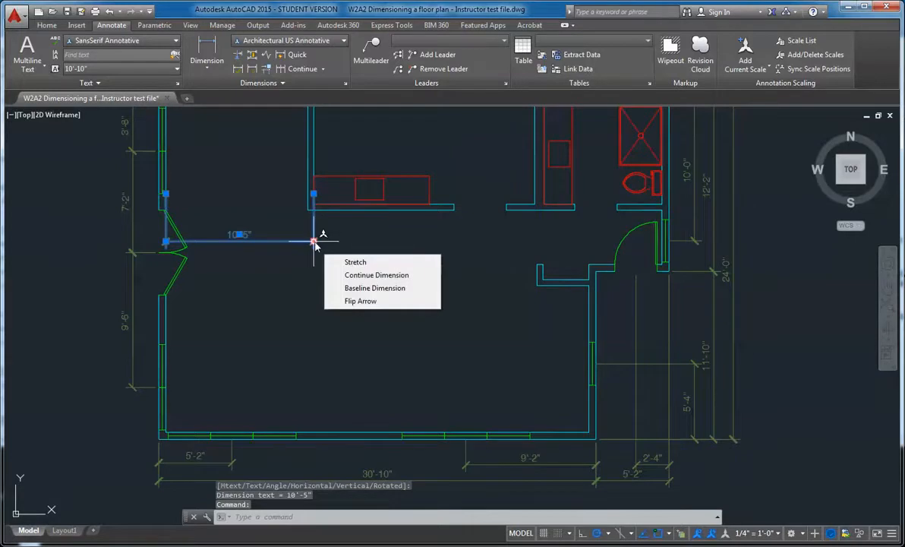
click(350, 276)
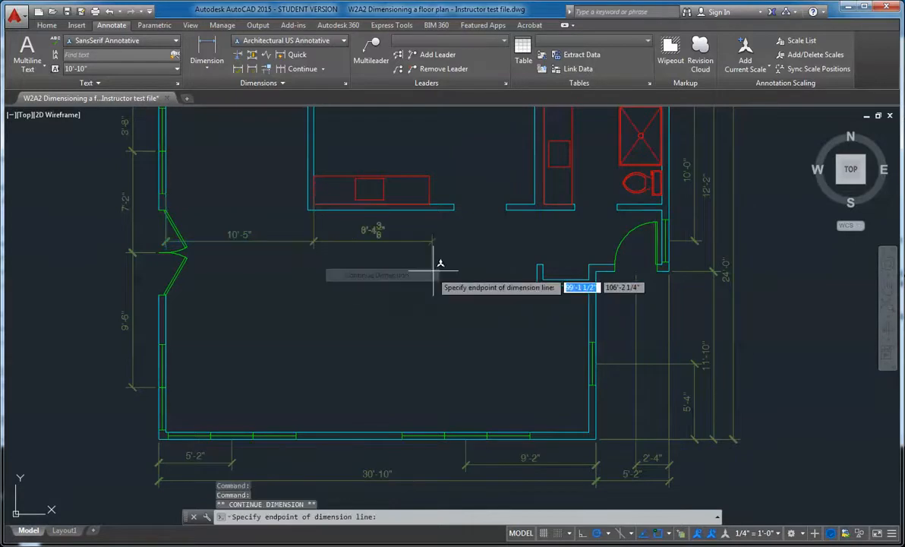
click(454, 206)
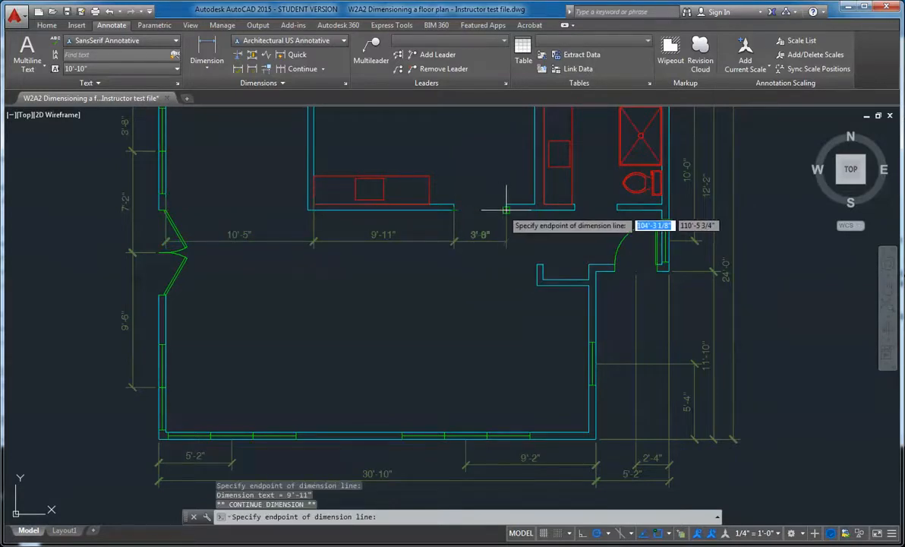
click(505, 206)
Step: Extend the dimension chain to the bathroom counter's west edge, the short wall's east end and the far side of the bathroom door opening
scroll(543, 207, up, 5)
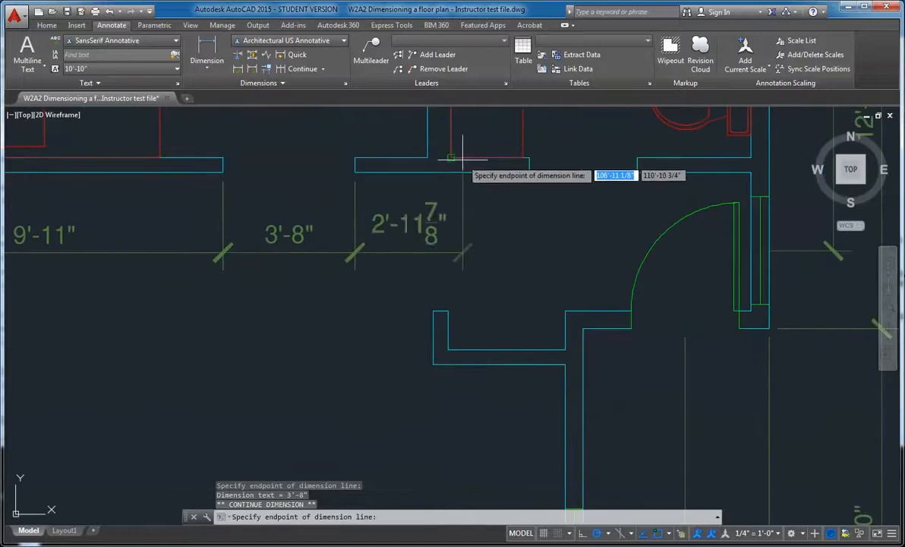
click(451, 158)
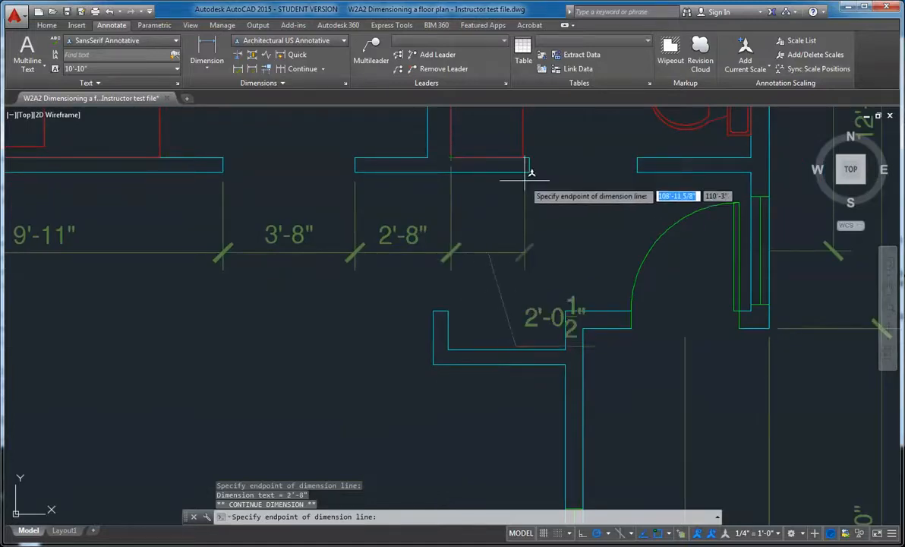
click(530, 158)
click(638, 161)
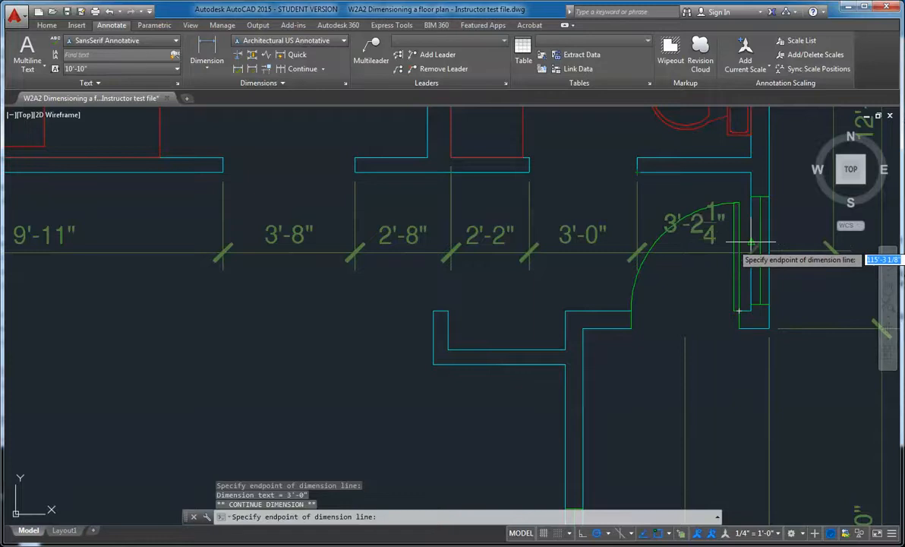
Step: Finish the interior dimension chain at the inner face of the bathroom's east wall and end the Continue Dimension operation
middle_drag(752, 244, 559, 235)
scroll(561, 238, up, 2)
middle_drag(564, 202, 558, 269)
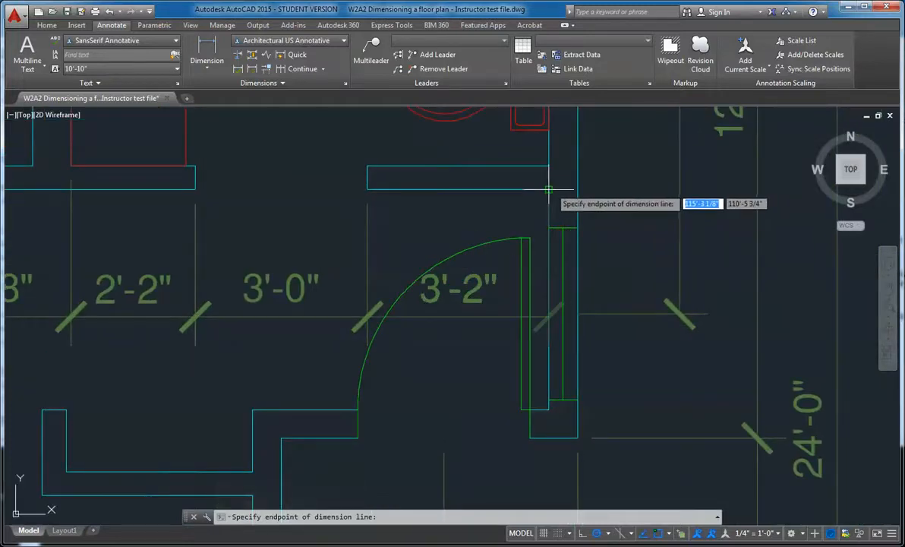
middle_drag(548, 190, 581, 218)
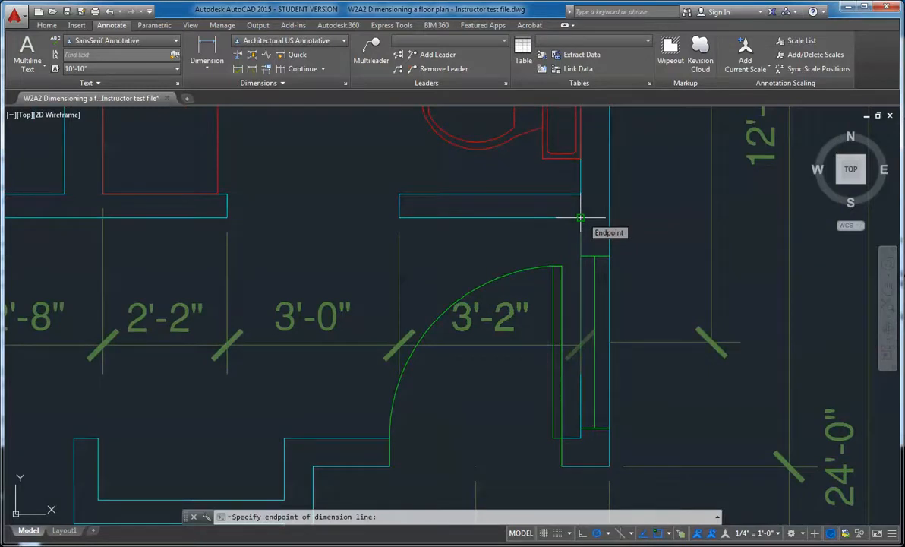
scroll(581, 218, down, 7)
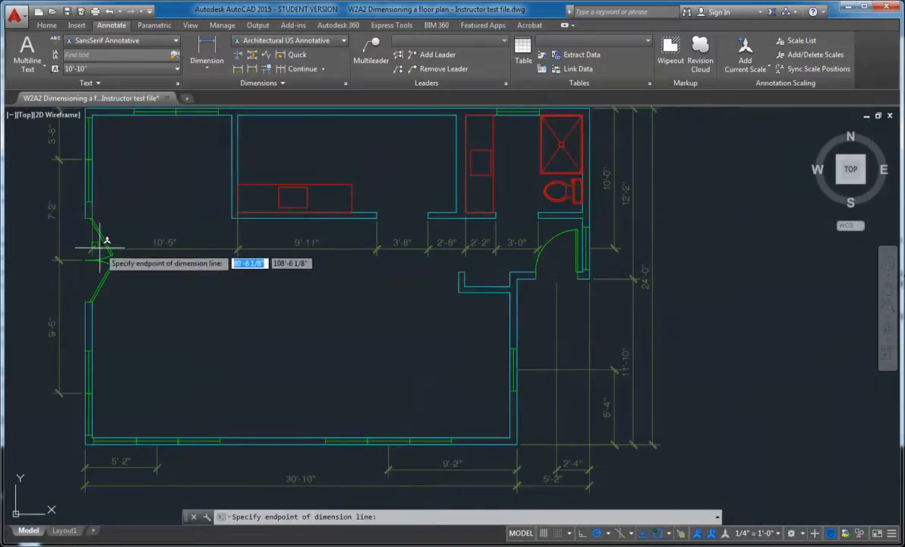
click(91, 219)
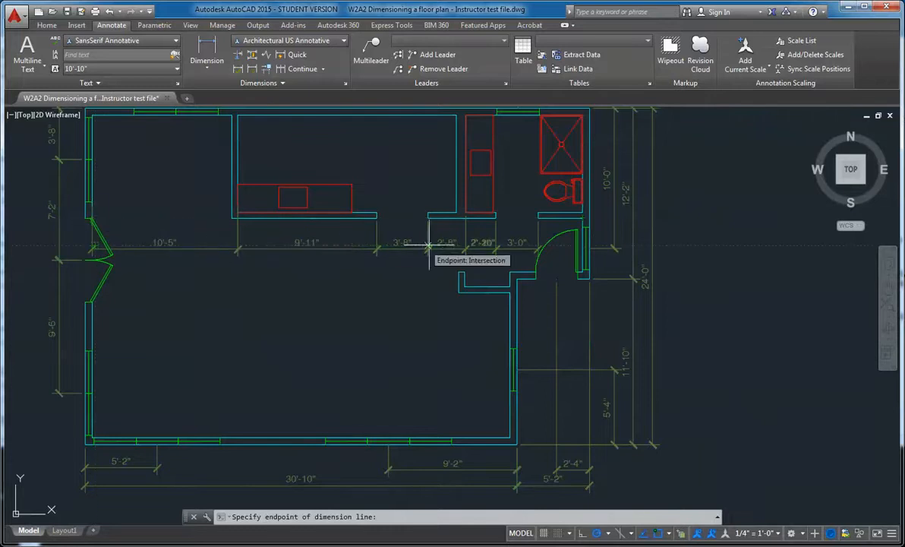
click(538, 216)
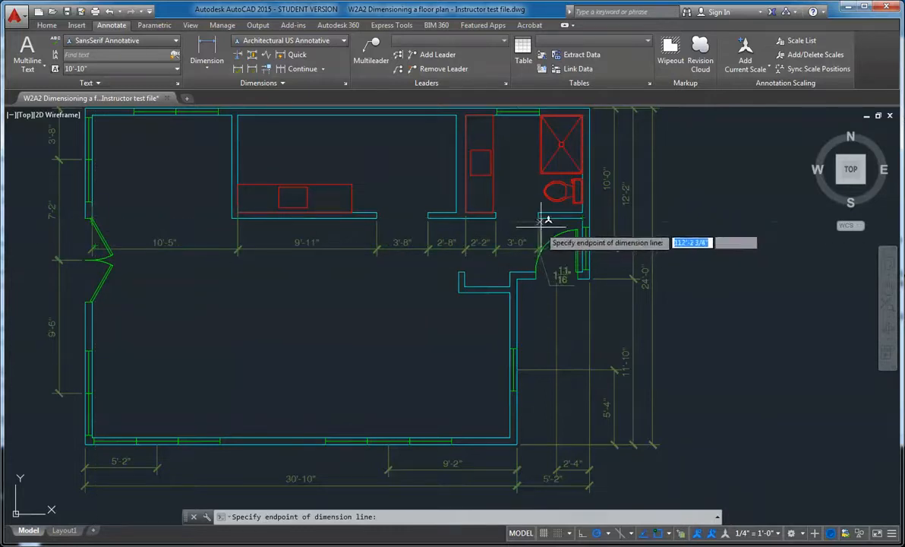
scroll(580, 225, up, 2)
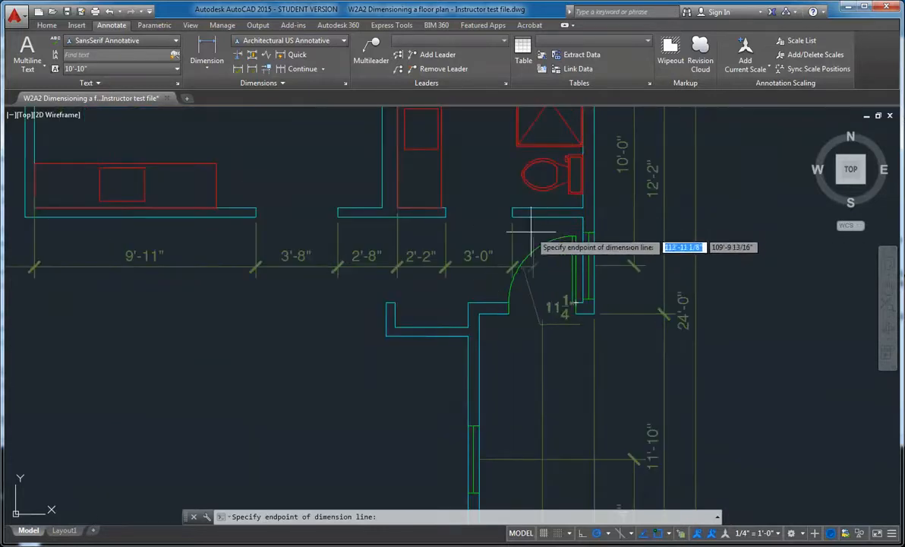
click(582, 218)
key(Escape)
middle_drag(579, 264, 702, 246)
middle_drag(712, 284, 702, 291)
scroll(664, 279, up, 2)
scroll(665, 281, down, 2)
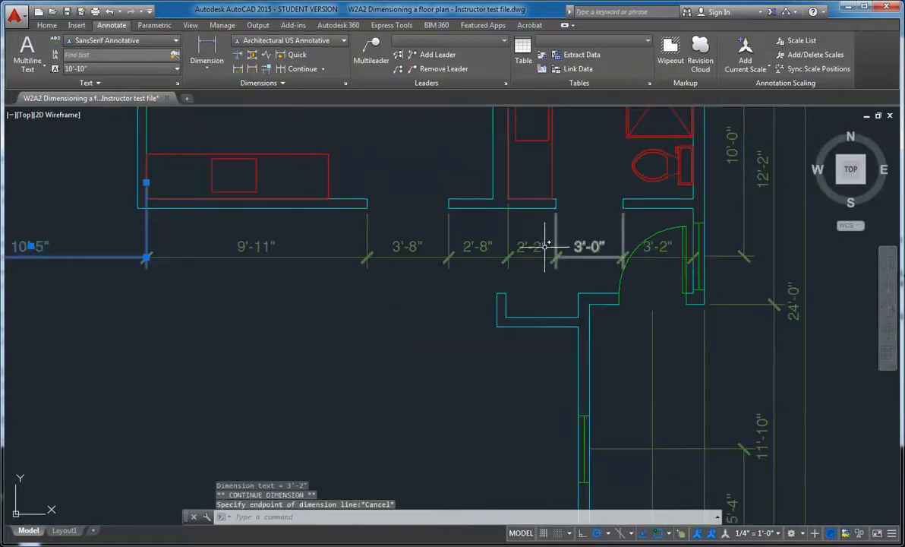
key(Escape)
Step: Examine the interior dimension chain, particularly the easternmost dimension's text where it meets the entry door swing
middle_drag(314, 279, 496, 289)
middle_drag(728, 325, 598, 319)
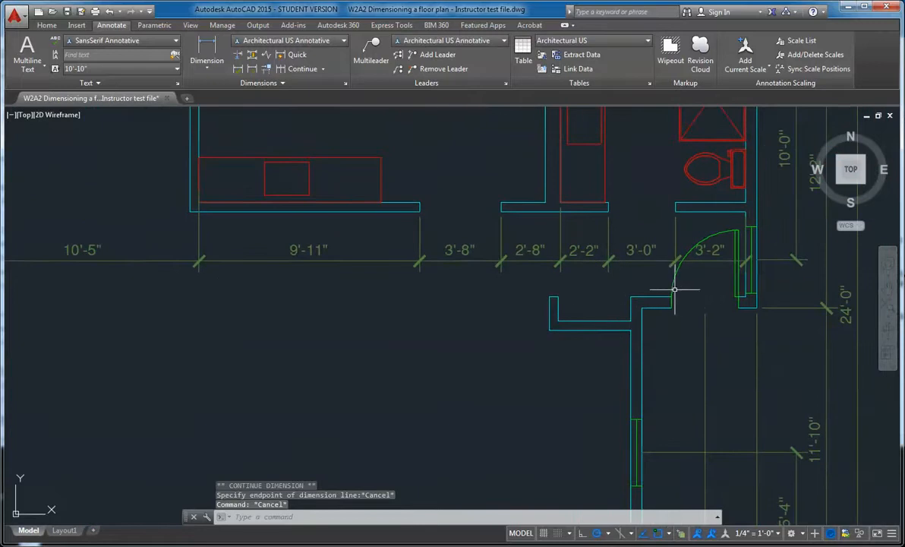
scroll(699, 254, up, 2)
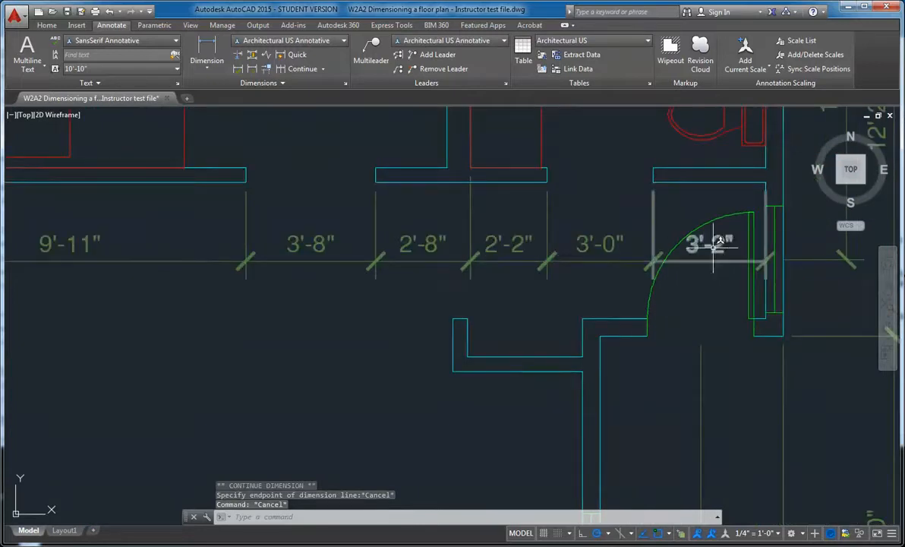
middle_drag(375, 260, 489, 264)
scroll(489, 264, down, 2)
scroll(590, 237, up, 5)
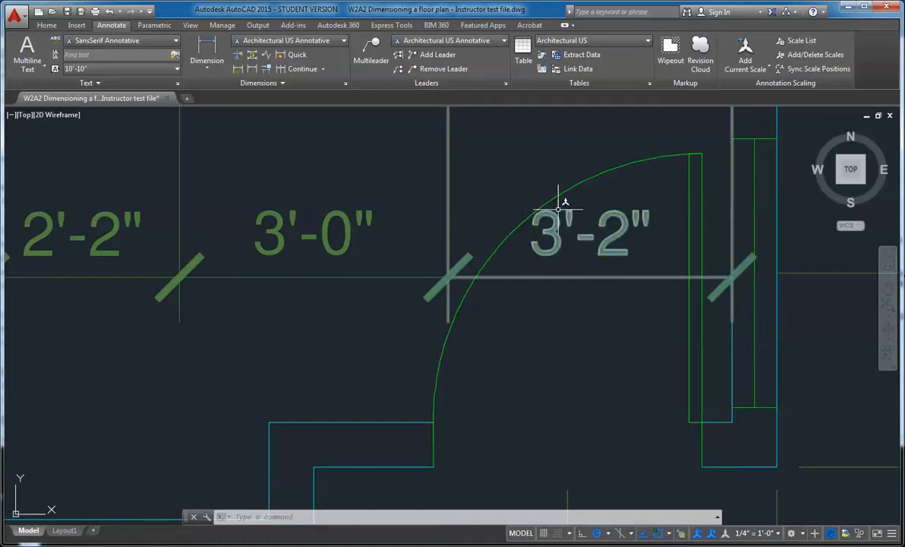
click(582, 240)
scroll(592, 251, down, 3)
scroll(593, 251, up, 1)
scroll(473, 258, up, 2)
key(Escape)
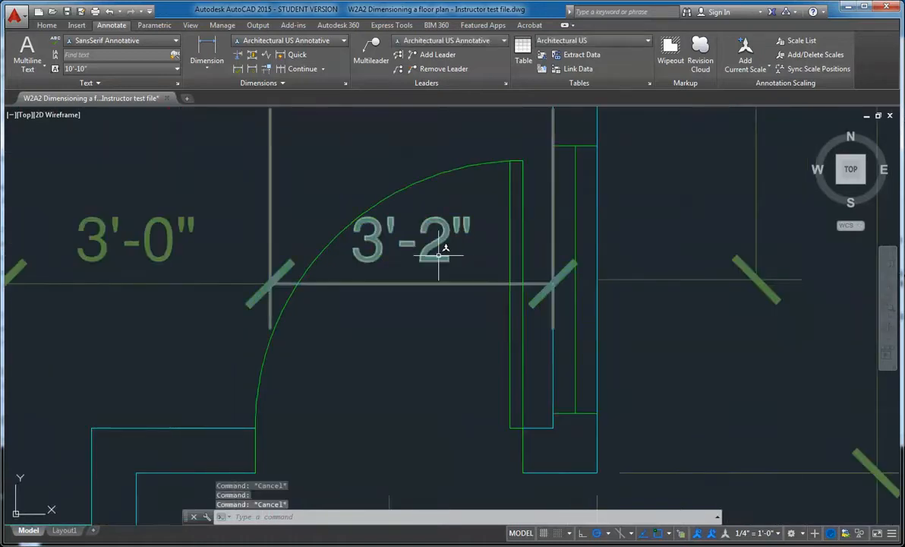
Step: Stretch the easternmost interior dimension's text about 5" east along its line, clear of the door swing, with object snap temporarily off
click(439, 259)
mouse_move(411, 240)
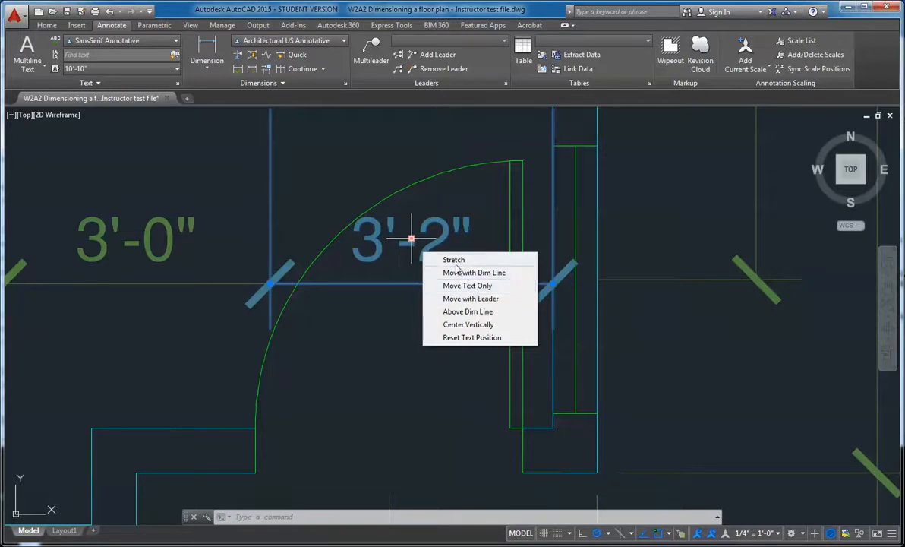
click(453, 261)
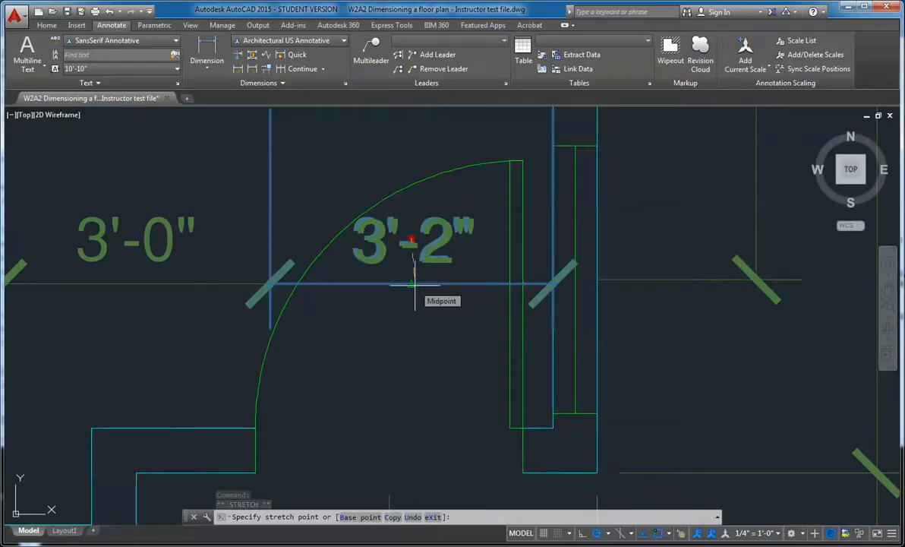
key(F3)
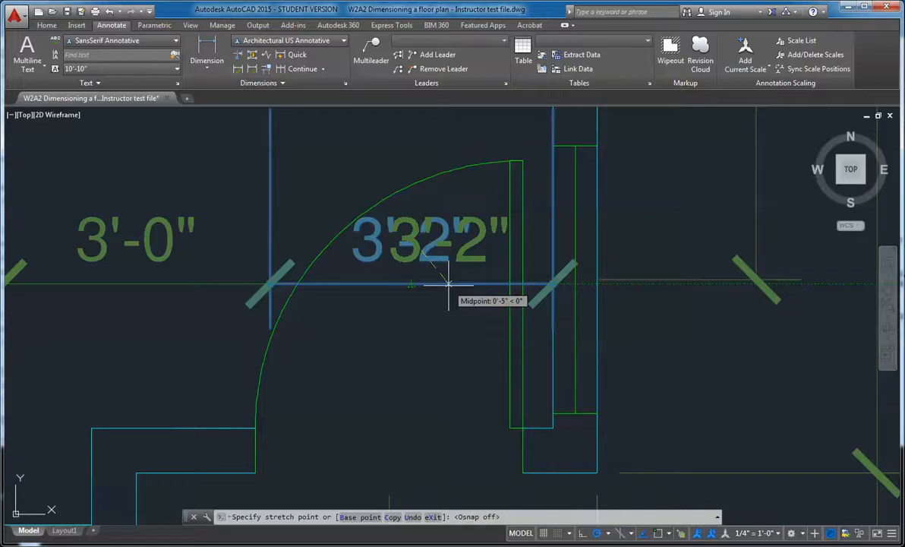
click(449, 283)
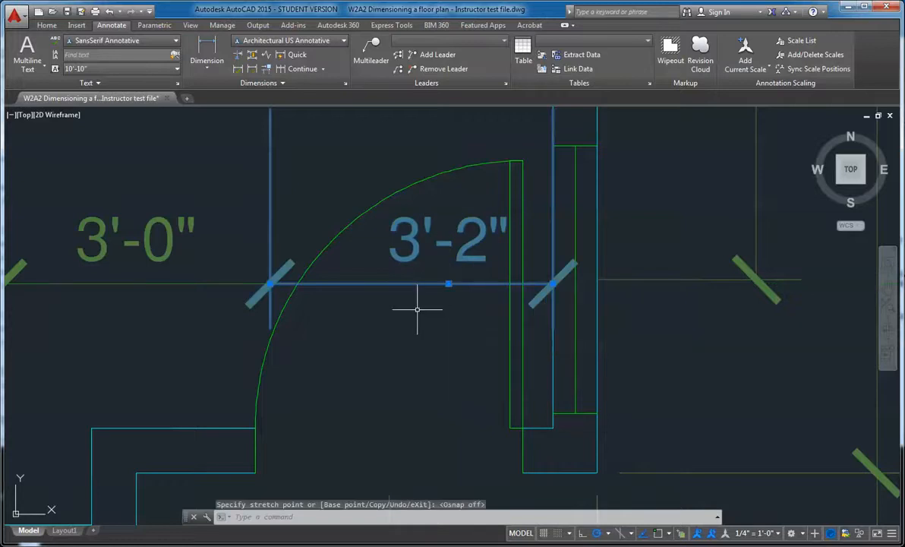
scroll(417, 308, down, 4)
key(F3)
key(Escape)
Step: Examine the interior dimension chain against the north-south partition walls between the rooms
middle_drag(441, 307, 527, 306)
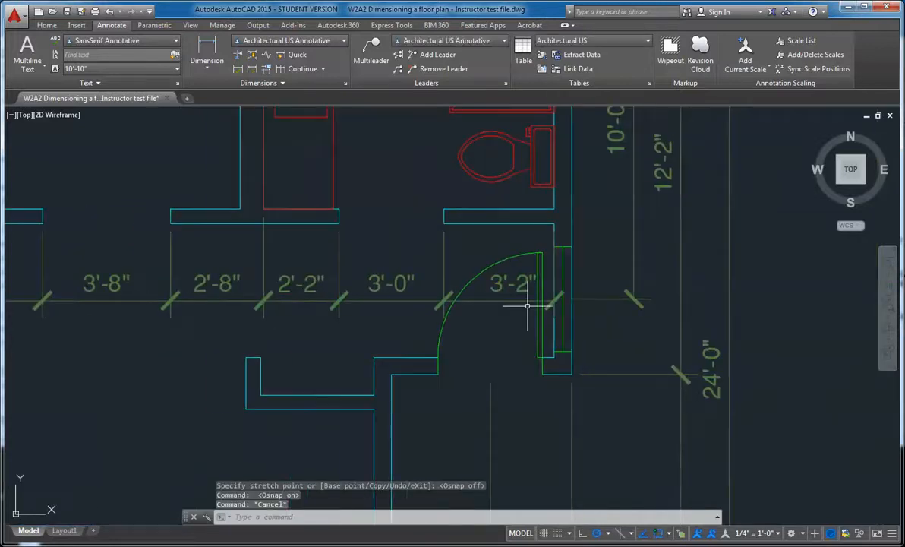
scroll(508, 295, up, 2)
scroll(319, 322, down, 4)
mouse_move(296, 314)
middle_down()
mouse_move(780, 328)
mouse_move(535, 264)
mouse_move(536, 277)
middle_up()
scroll(536, 263, down, 2)
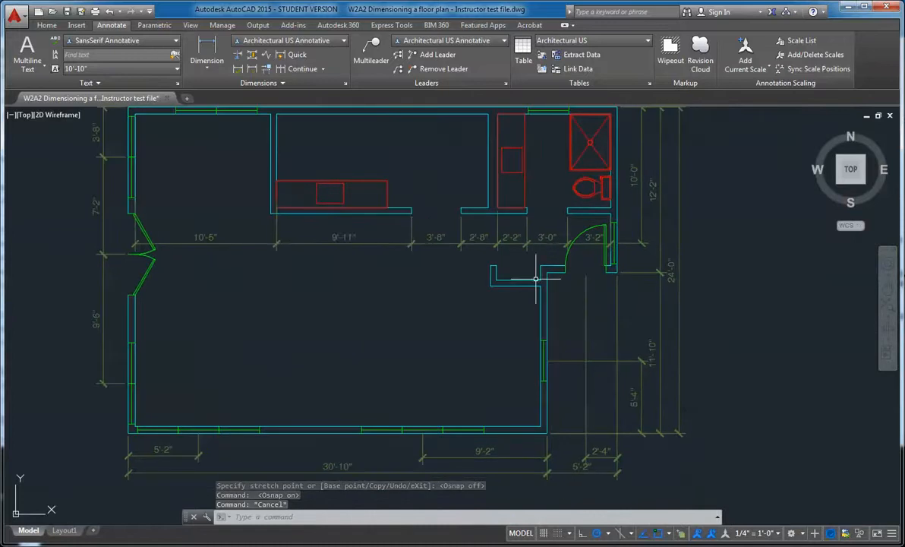
click(272, 148)
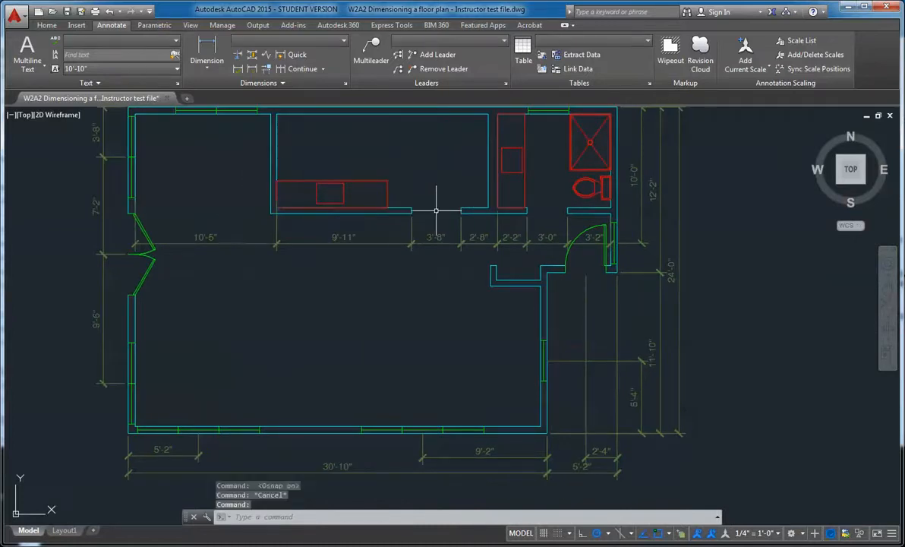
key(Escape)
scroll(484, 203, up, 2)
click(488, 178)
middle_drag(561, 222, 431, 249)
key(Escape)
scroll(494, 258, down, 2)
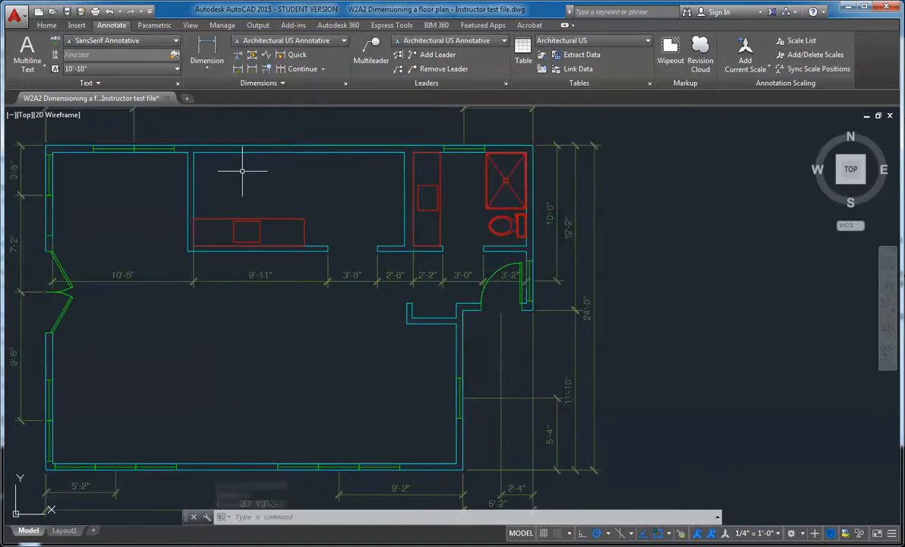
Step: Stretch the shared extension-line origin of the two westernmost interior dimensions south to the partition's inner corner at the kitchen counter's base
scroll(237, 188, up, 2)
click(181, 314)
click(152, 308)
scroll(167, 266, up, 4)
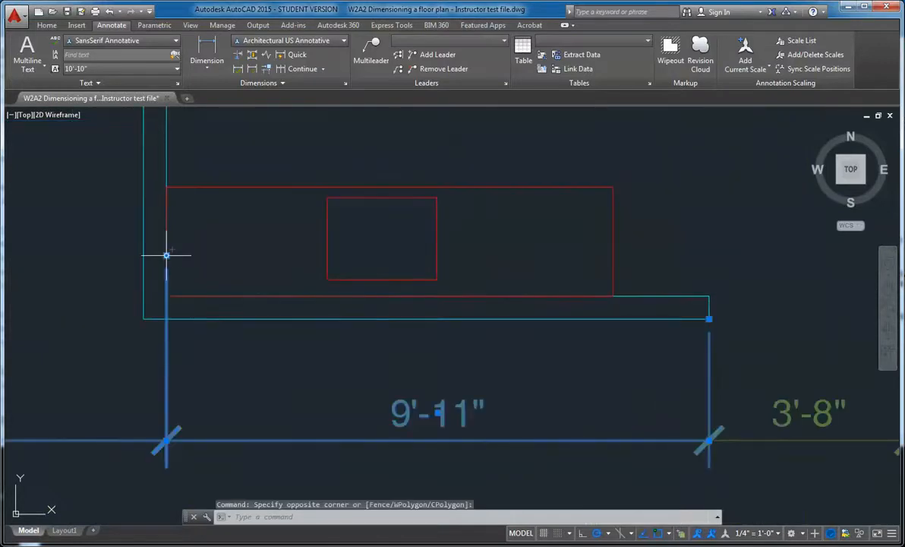
click(165, 254)
click(166, 296)
key(Escape)
Step: Examine the whole interior dimension chain for extension-line placement at the counters, wall ends and openings, and for text legibility
scroll(269, 343, down, 5)
scroll(328, 263, up, 3)
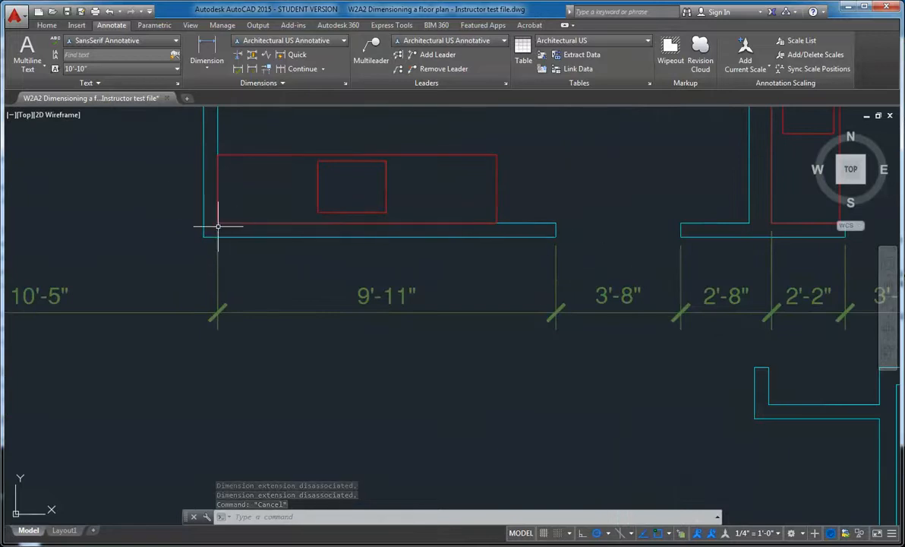
scroll(190, 232, up, 2)
scroll(232, 233, down, 4)
scroll(620, 280, down, 4)
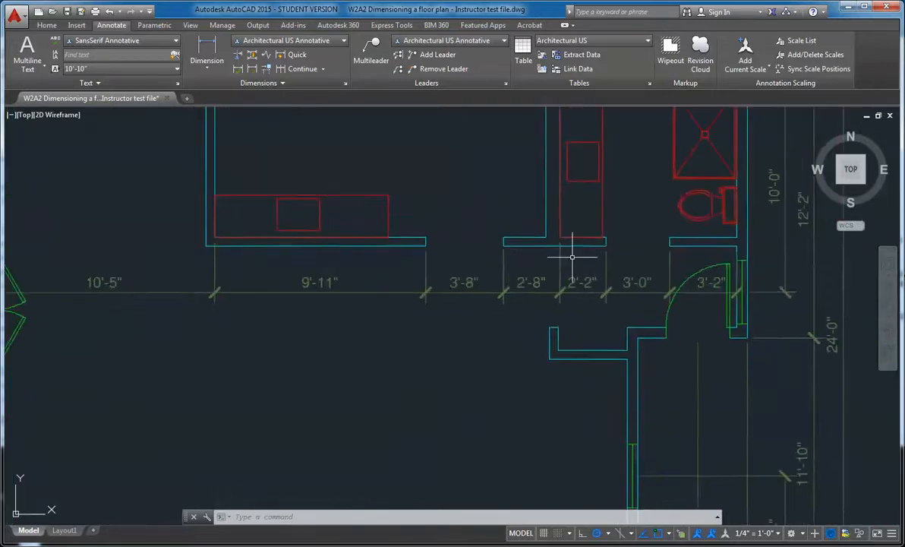
scroll(531, 256, up, 4)
middle_drag(542, 289, 505, 290)
middle_drag(484, 228, 509, 275)
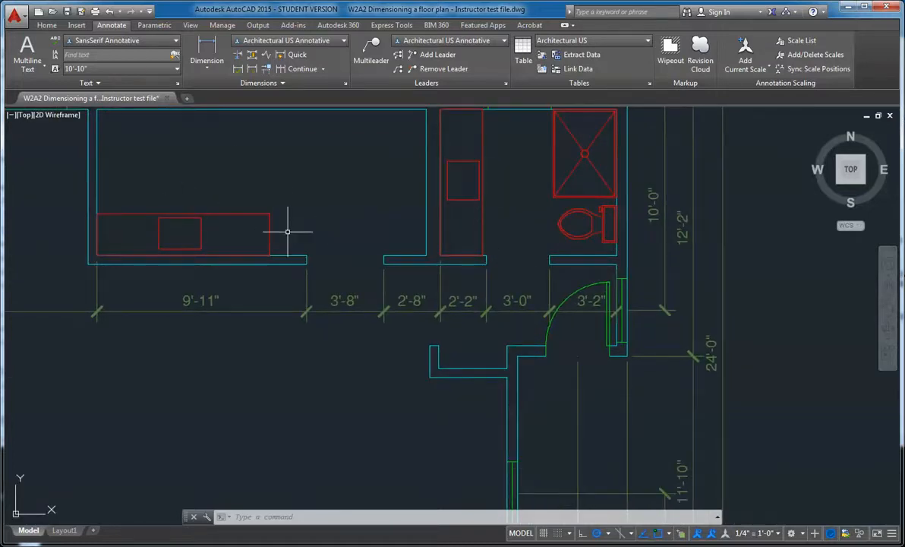
scroll(288, 231, down, 2)
middle_drag(378, 246, 414, 238)
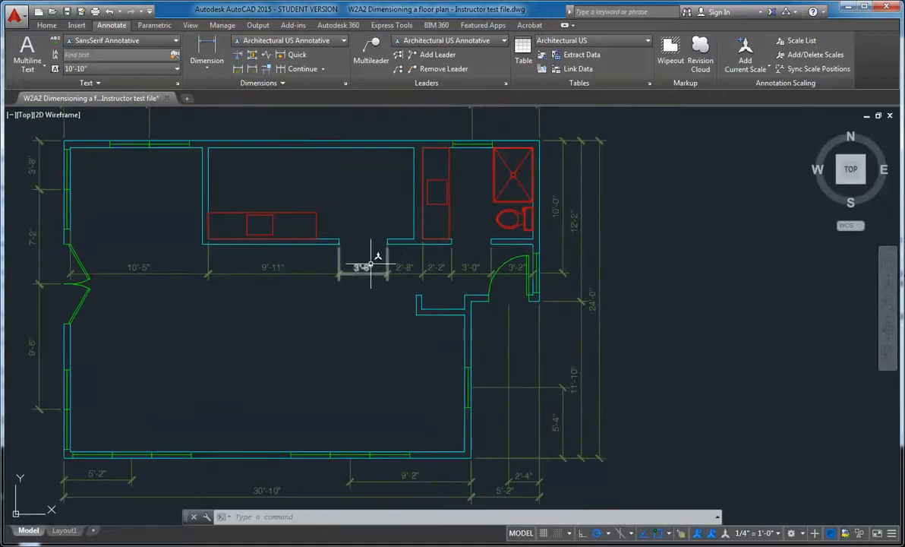
scroll(371, 264, up, 2)
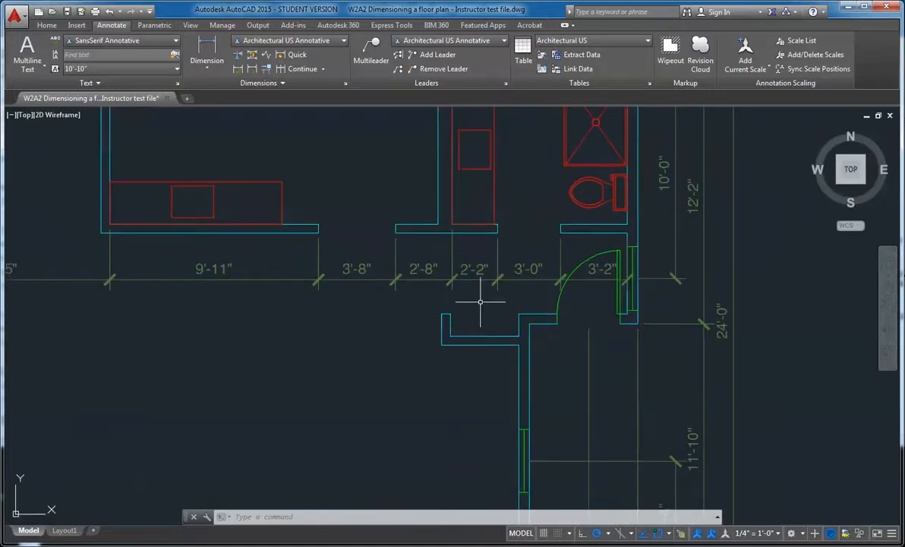
scroll(465, 297, down, 3)
scroll(500, 316, up, 1)
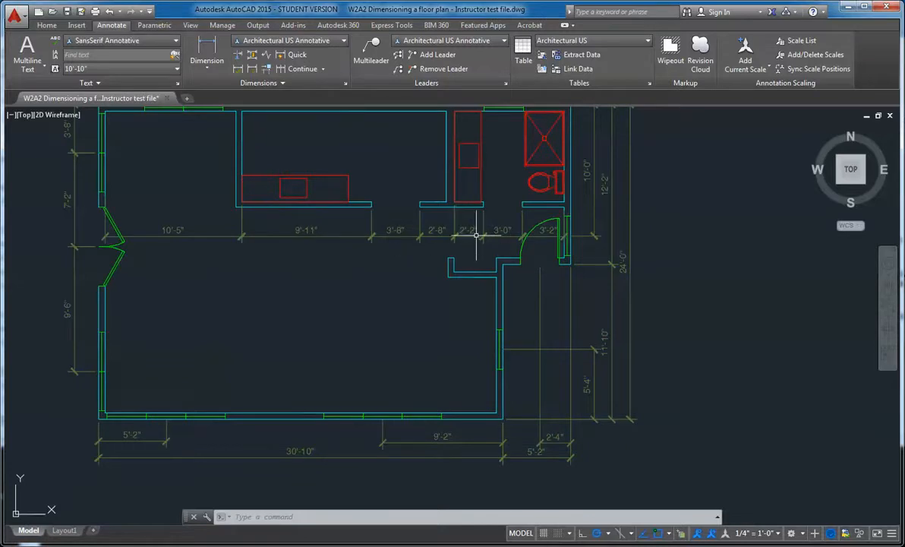
scroll(469, 258, up, 2)
scroll(489, 279, down, 2)
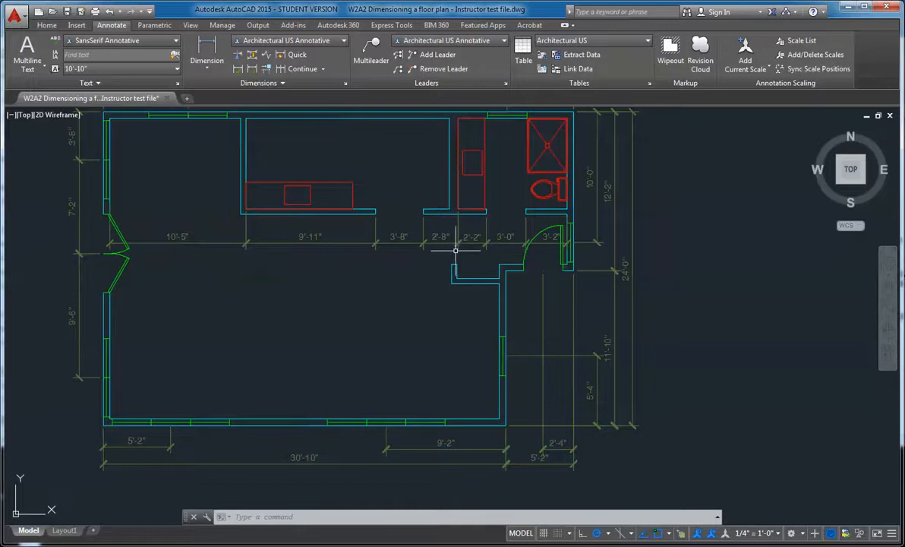
scroll(490, 252, up, 2)
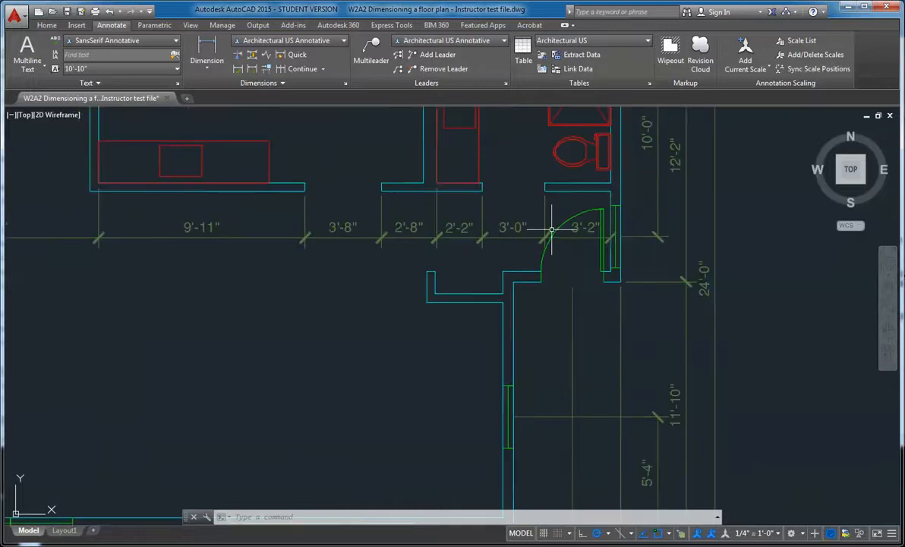
Step: Examine the interior dimension chain and the small wall niche west of the entry door for dimensions still missing
scroll(398, 221, down, 2)
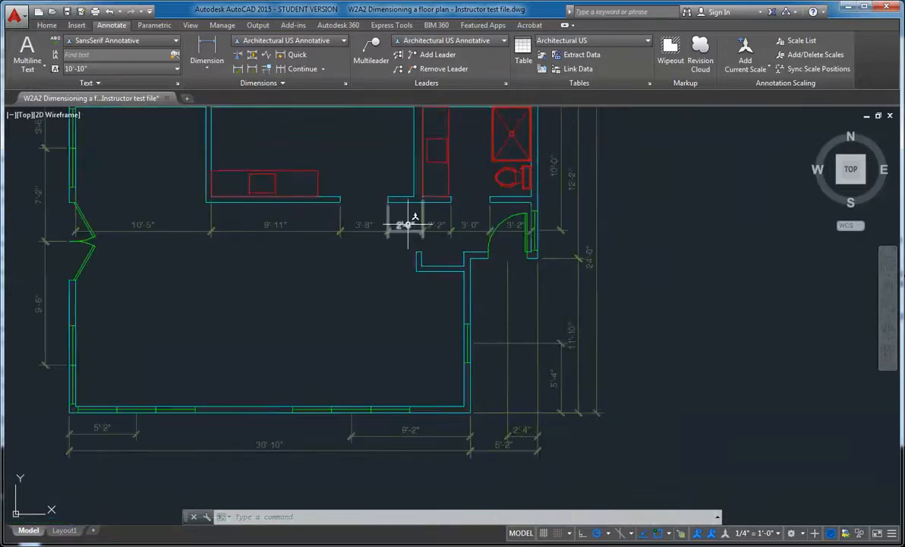
scroll(423, 249, up, 2)
scroll(393, 211, down, 2)
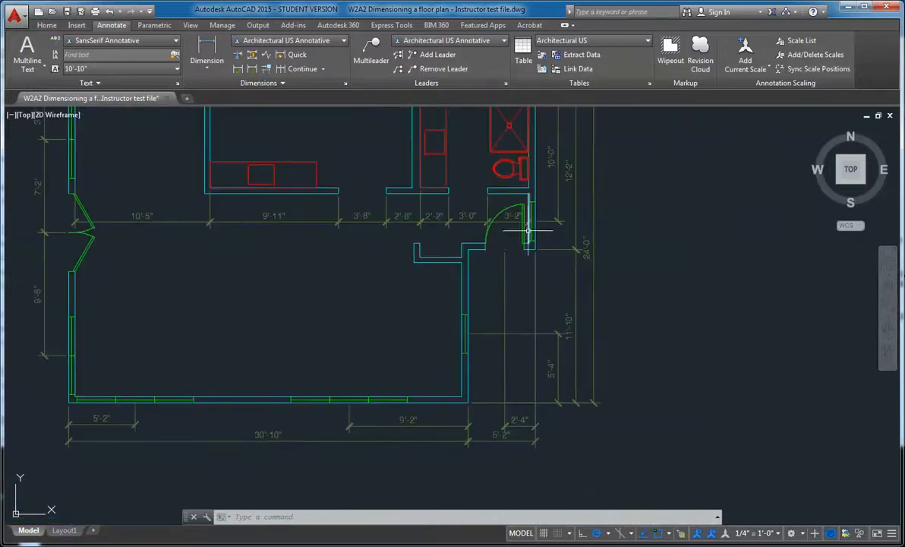
scroll(487, 203, up, 2)
scroll(254, 249, down, 2)
middle_drag(233, 246, 416, 267)
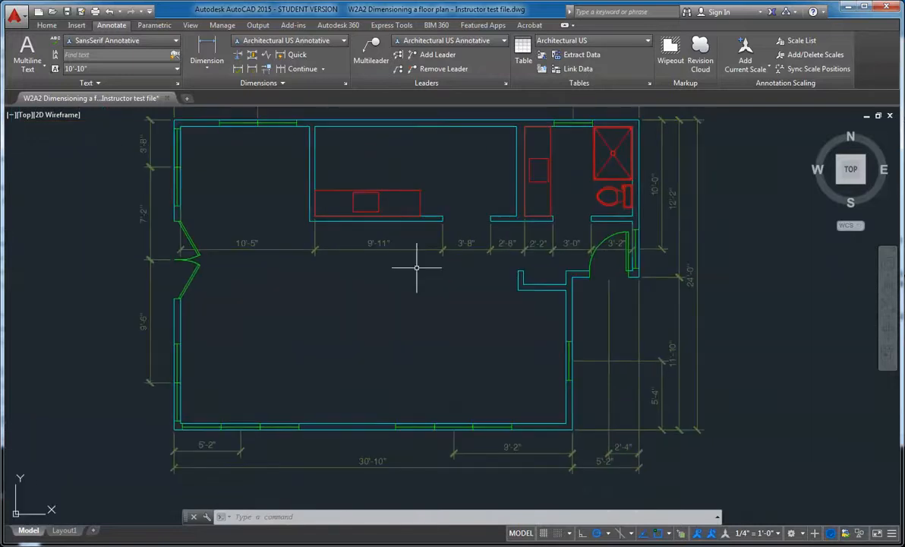
scroll(486, 277, up, 2)
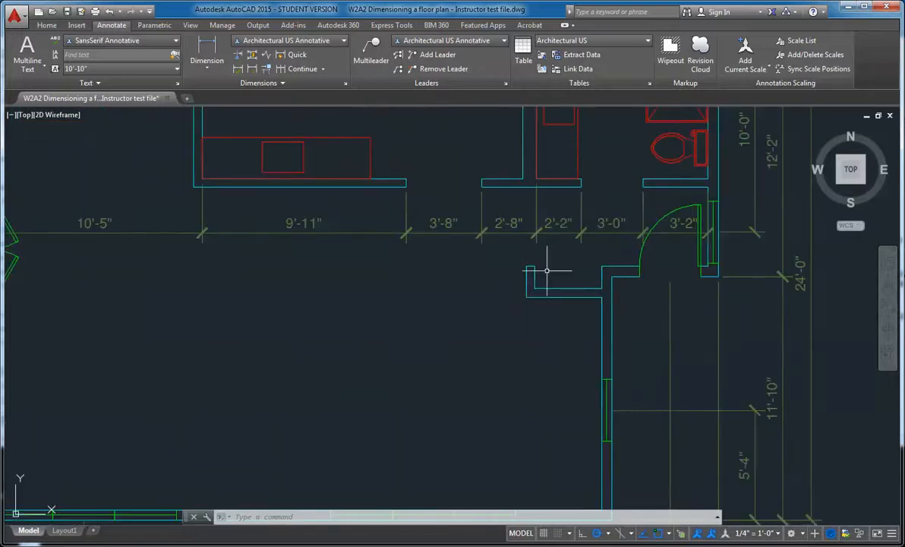
mouse_move(587, 269)
middle_down()
mouse_move(569, 275)
mouse_move(605, 281)
mouse_move(592, 287)
middle_up()
scroll(666, 303, up, 2)
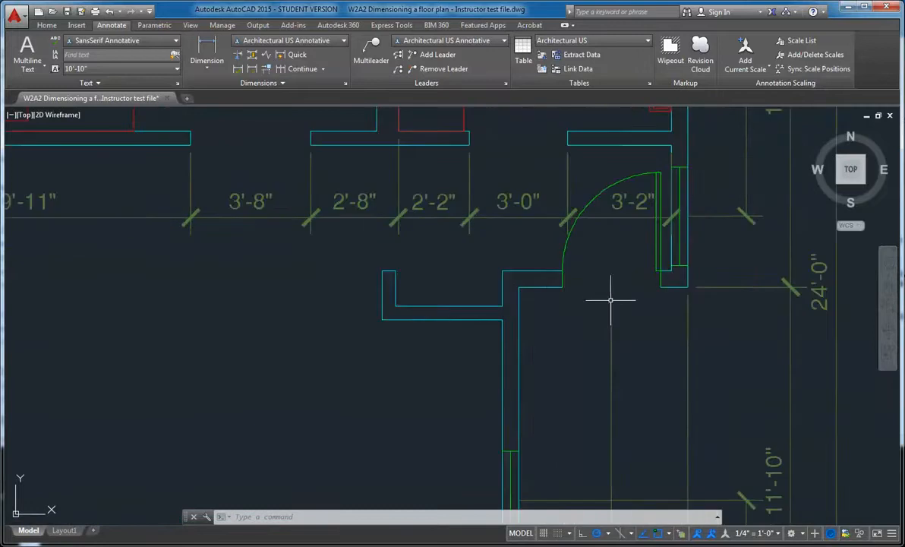
scroll(524, 295, down, 1)
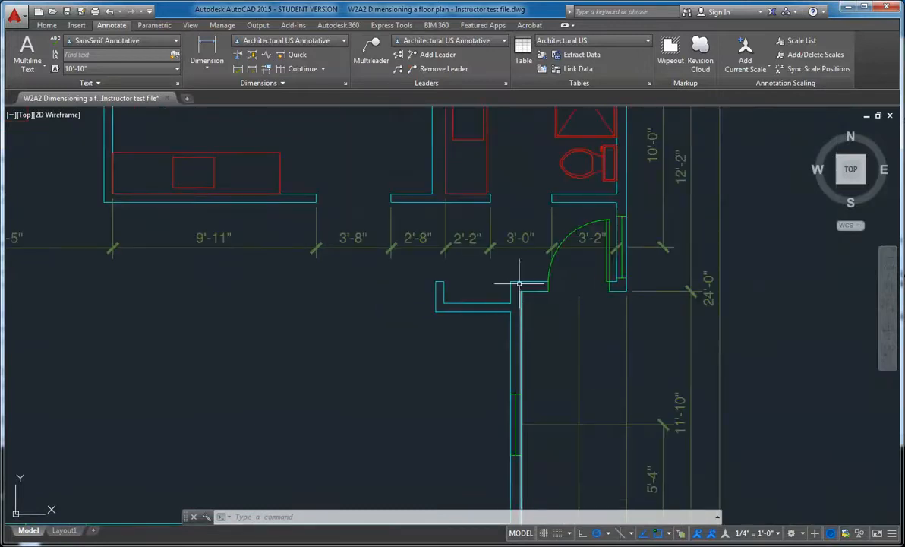
Step: Add a horizontal linear dimension across the inside width of the niche west of the entry door, with its line south of the niche
click(217, 48)
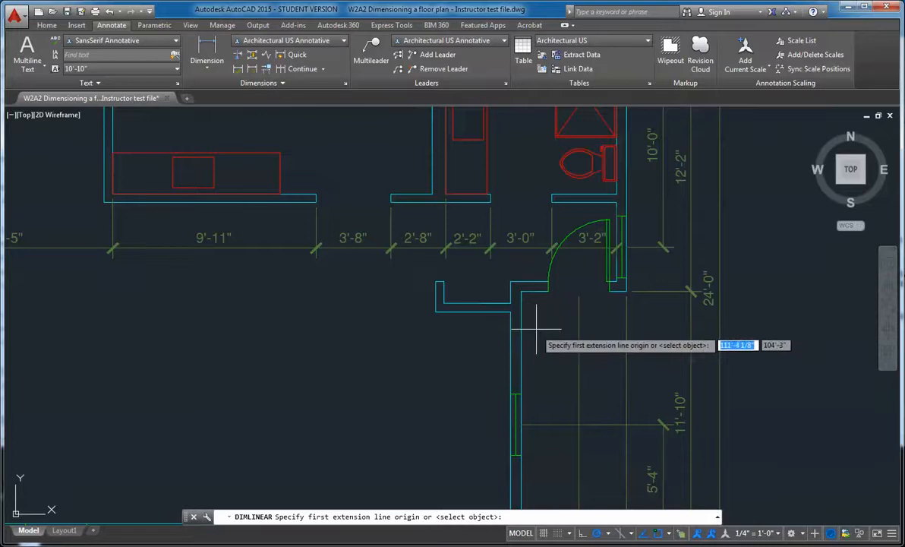
click(511, 282)
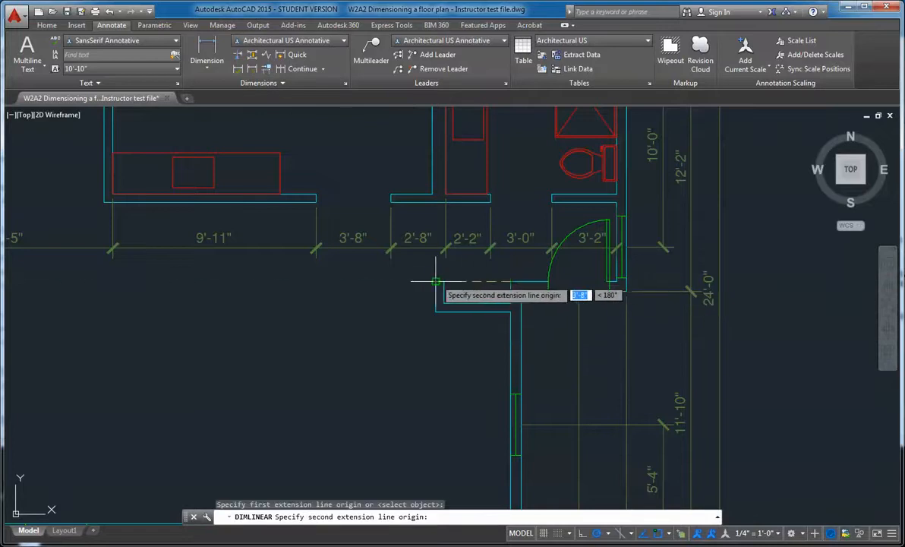
click(445, 282)
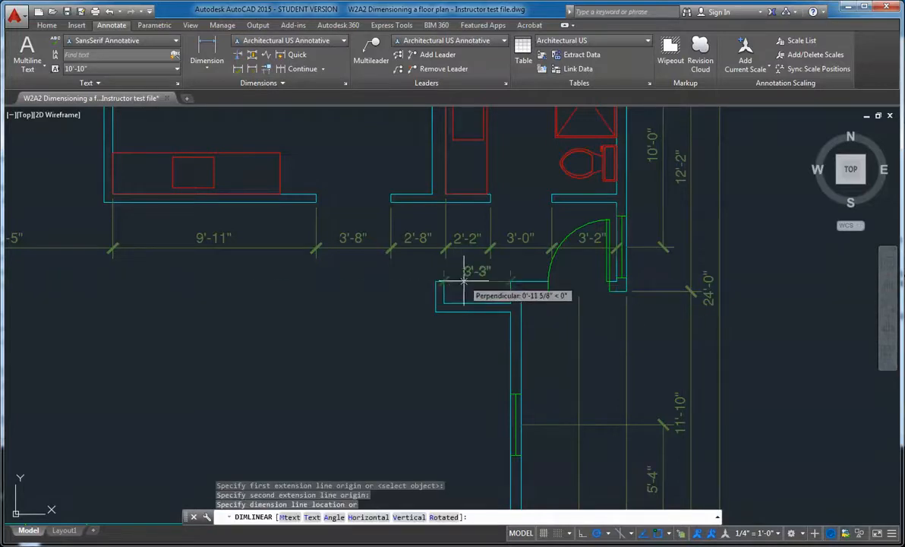
click(460, 349)
Step: Stretch the niche width dimension's extension-line origins south, the west one to the niche's inner corner and the east one below the niche wall
click(457, 328)
click(417, 318)
click(445, 282)
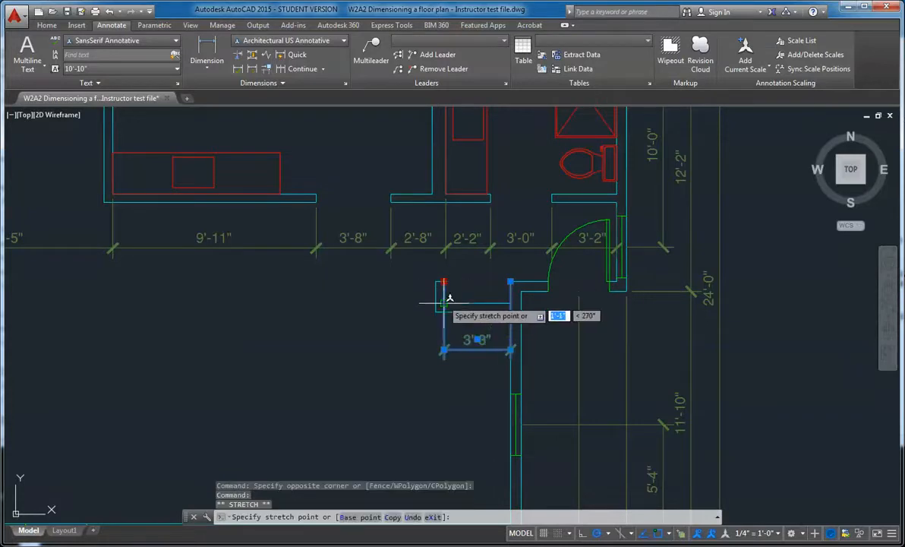
click(446, 332)
key(Escape)
key(Escape)
click(512, 301)
click(511, 282)
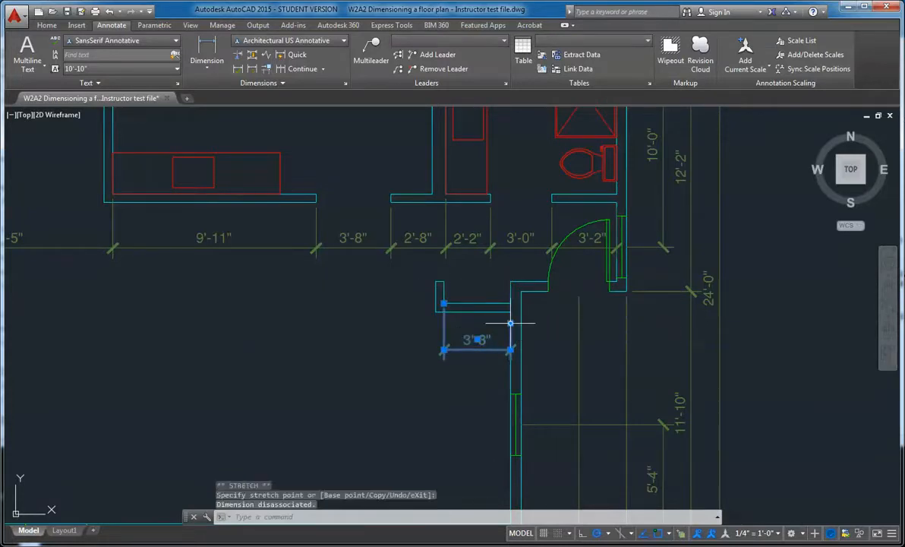
click(513, 320)
key(Escape)
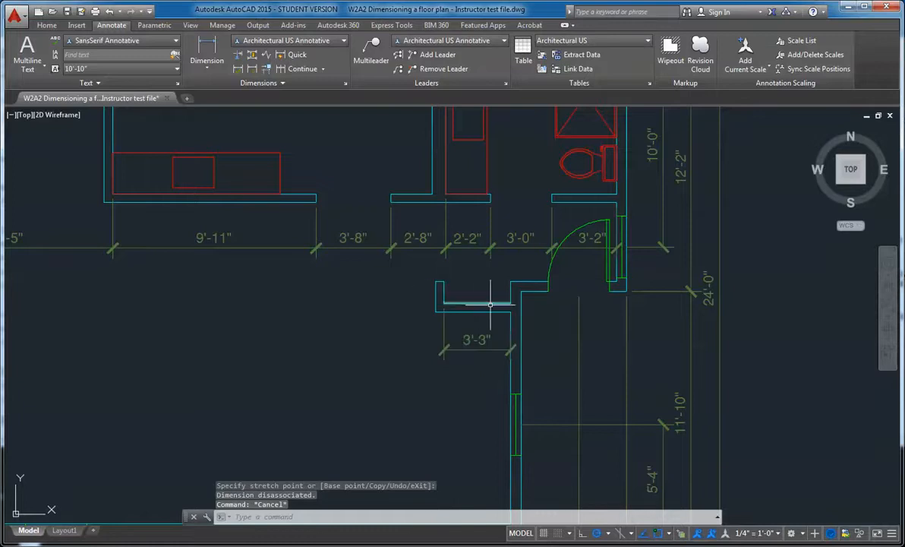
Step: Add a vertical linear dimension along the west face of the niche's end wall, with its line just west of the wall
middle_drag(507, 339, 514, 331)
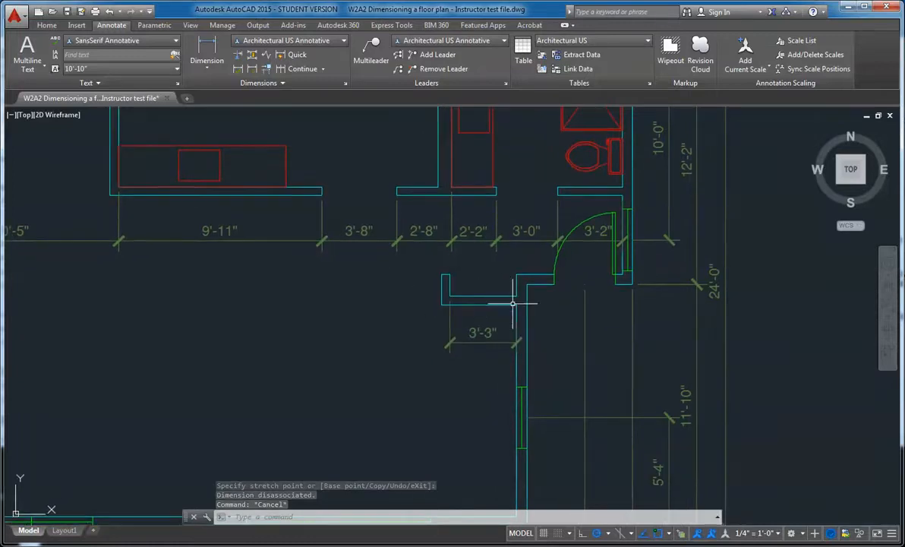
scroll(513, 304, up, 2)
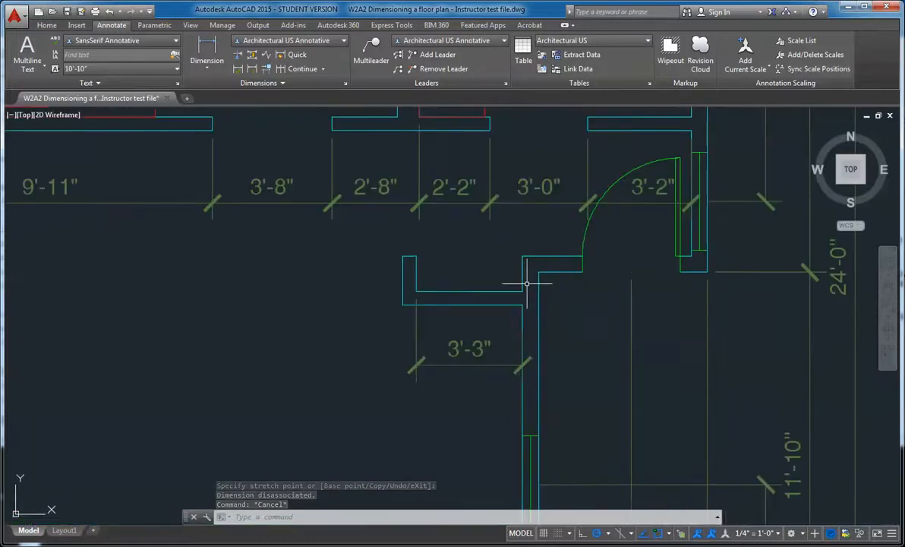
click(213, 46)
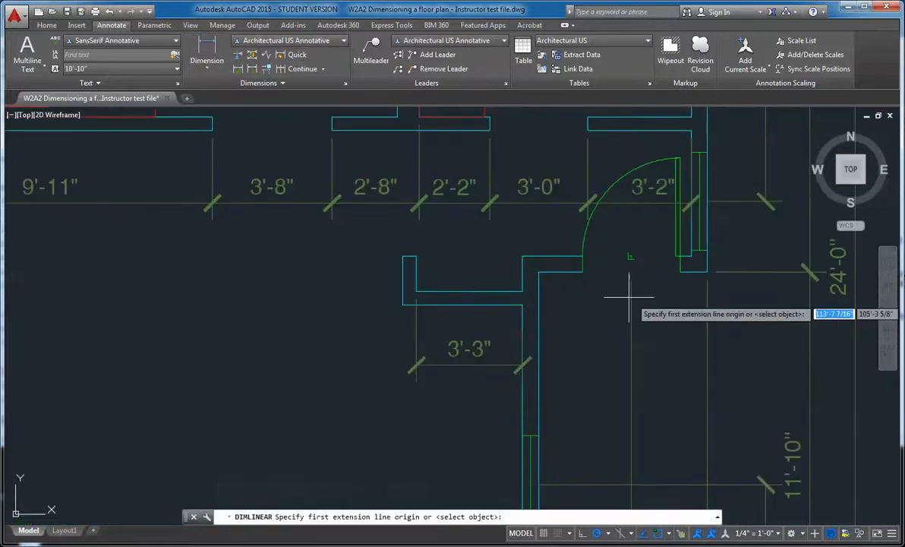
click(403, 257)
click(403, 304)
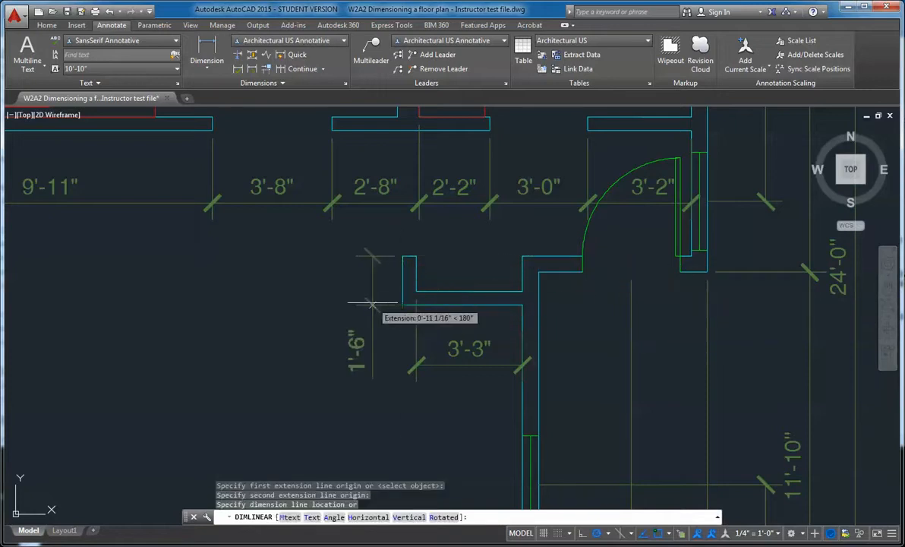
click(372, 305)
key(Escape)
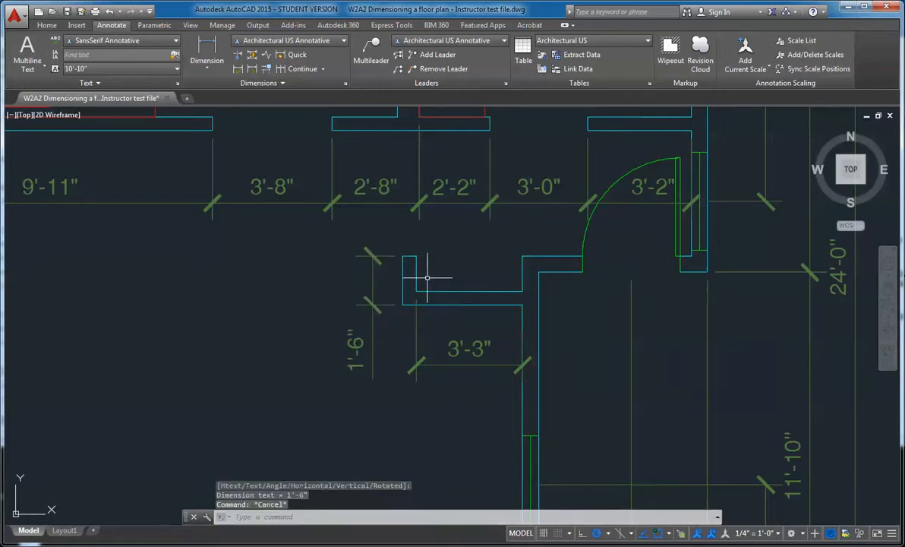
text(l)
key(Return)
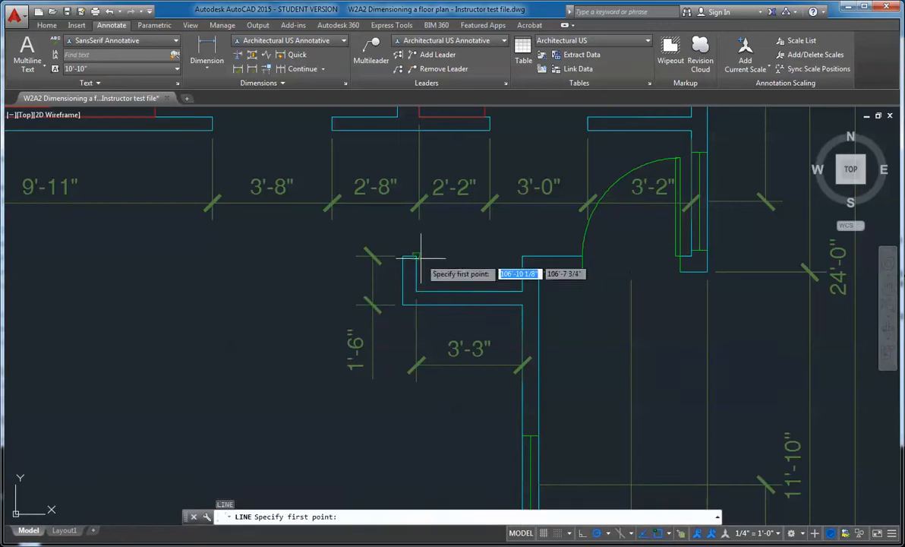
click(417, 256)
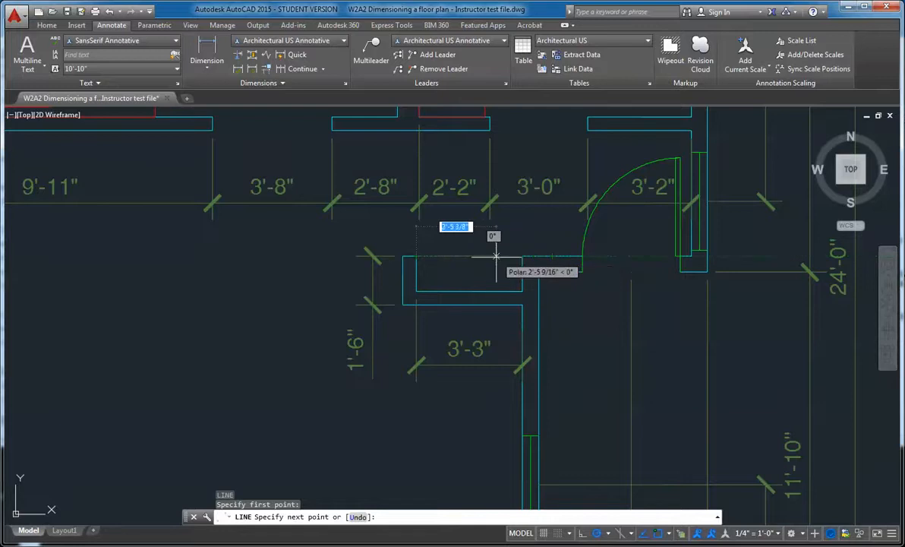
key(Escape)
Step: Move only the text of the niche's vertical dimension to the southwest, clear of its dimension line
scroll(478, 285, down, 4)
scroll(478, 265, up, 5)
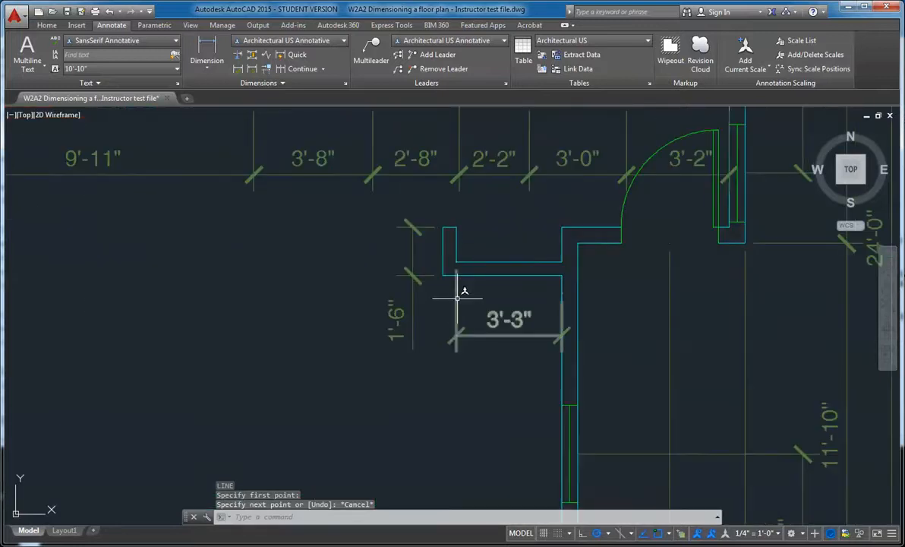
middle_drag(440, 354, 494, 275)
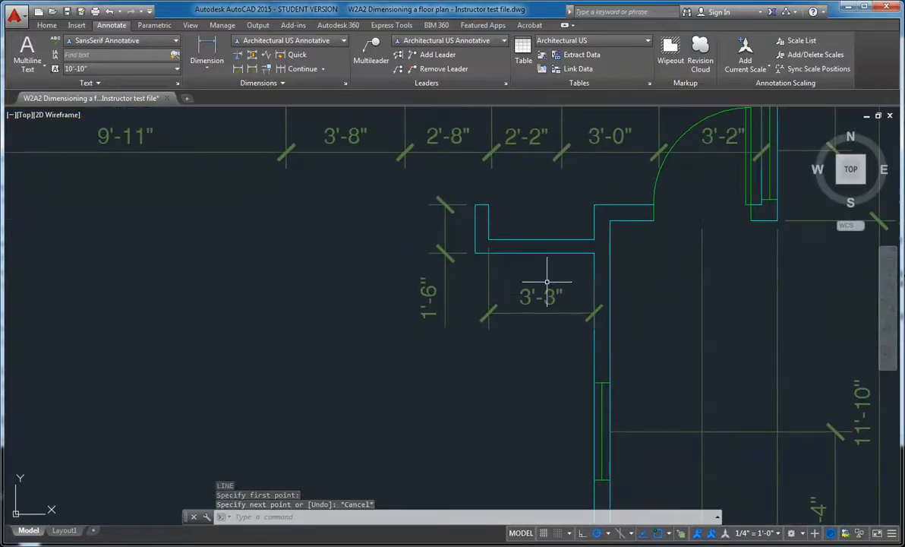
scroll(532, 296, down, 2)
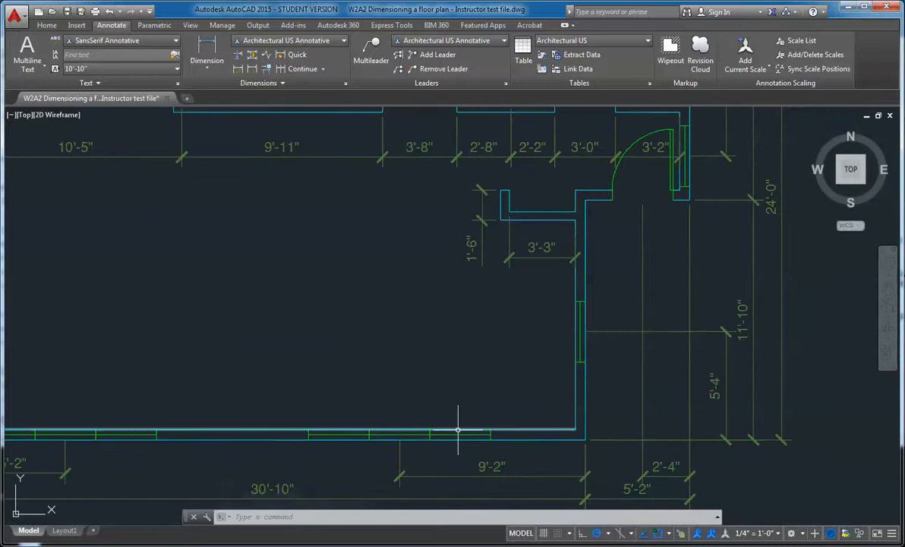
middle_drag(517, 162, 506, 216)
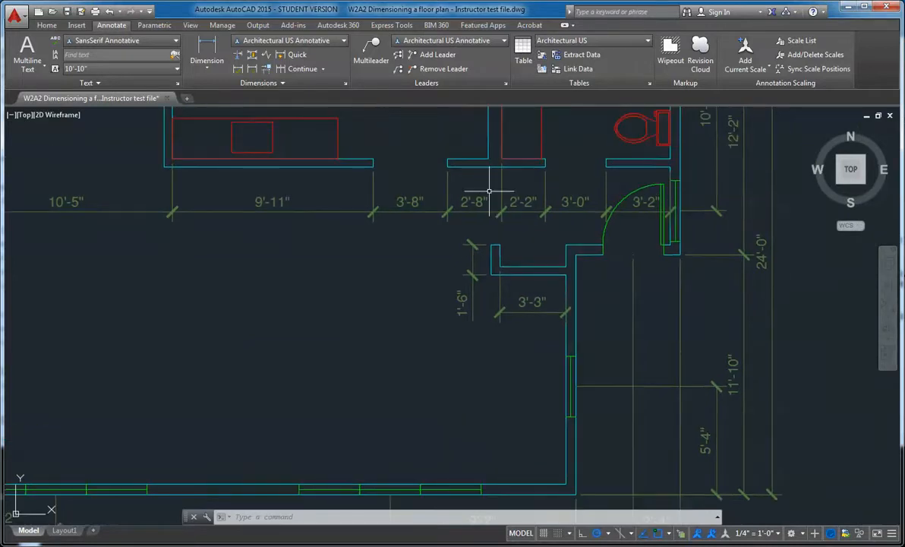
scroll(494, 262, up, 2)
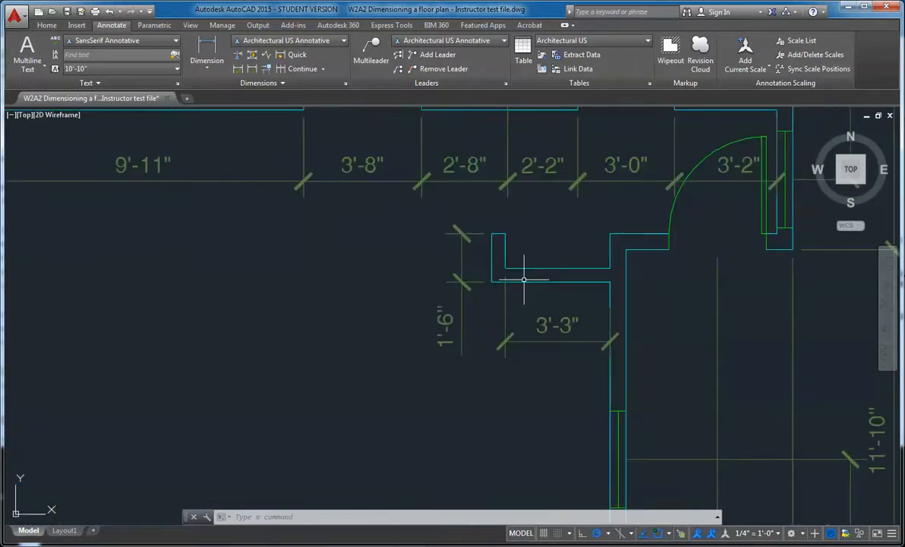
click(447, 320)
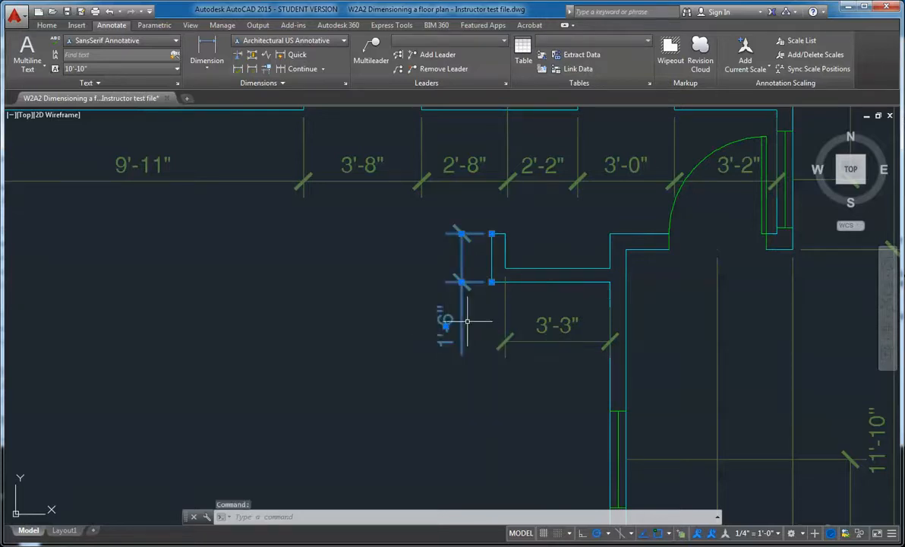
key(Escape)
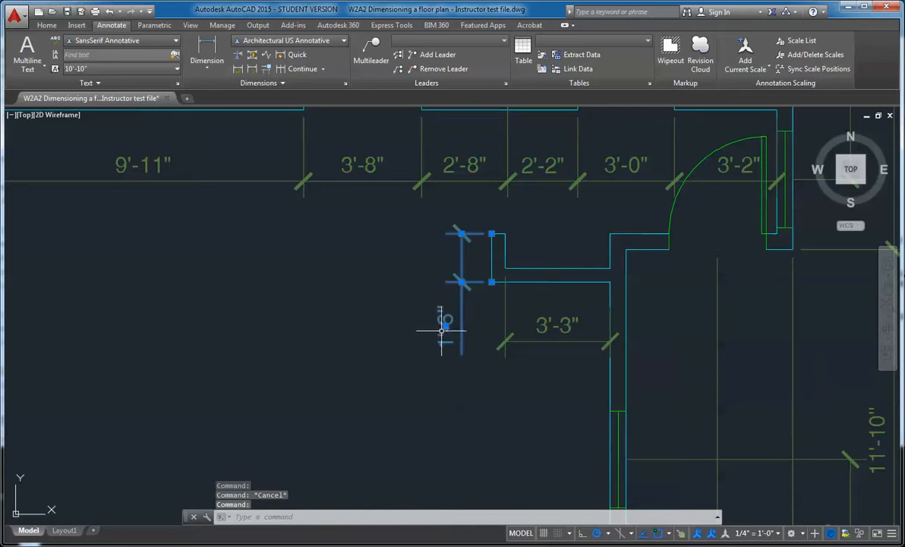
mouse_move(446, 326)
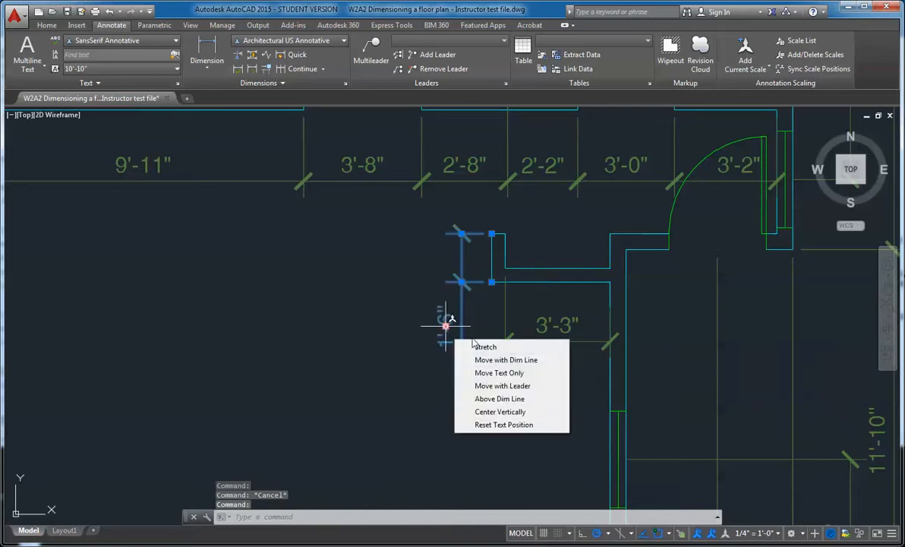
click(498, 373)
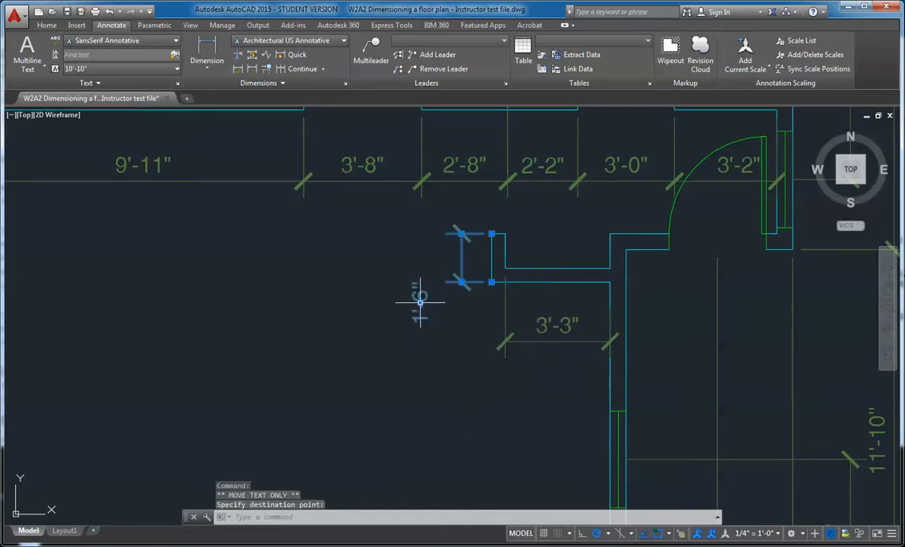
key(Escape)
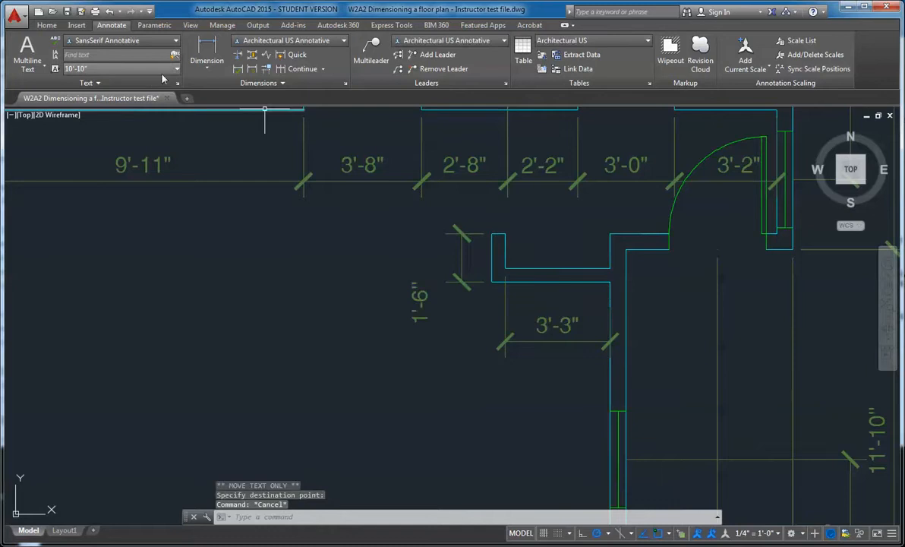
Step: Draw a three-point arc as a leader from the north end of the moved 1'-6" text toward its dimension line
click(47, 25)
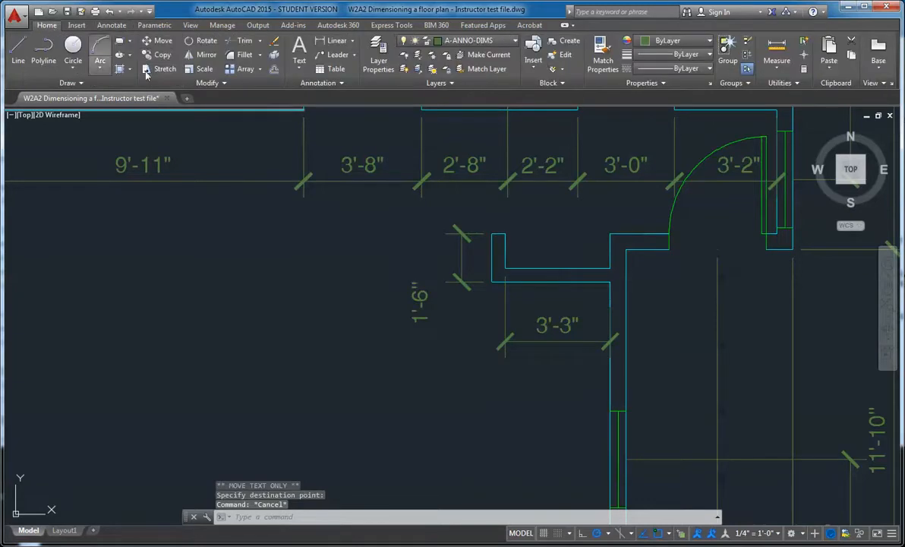
click(102, 58)
scroll(419, 262, up, 2)
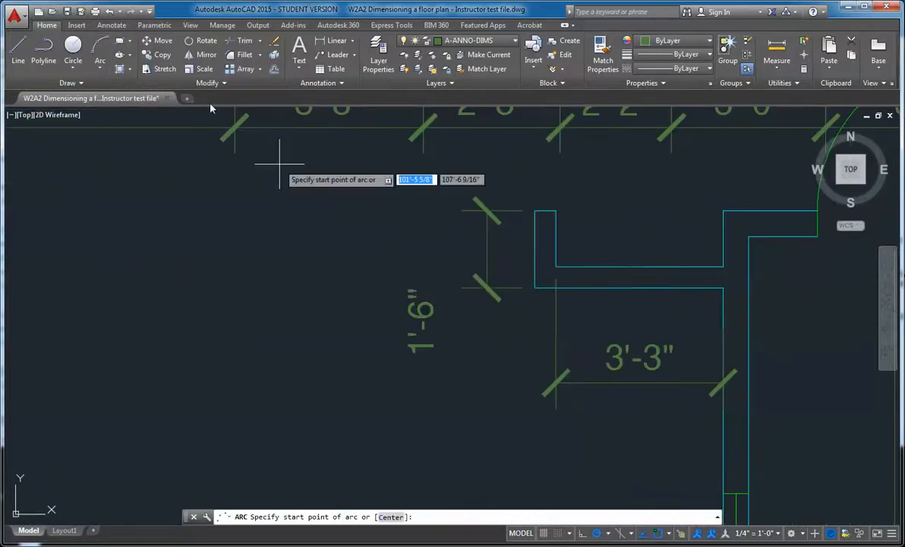
click(419, 281)
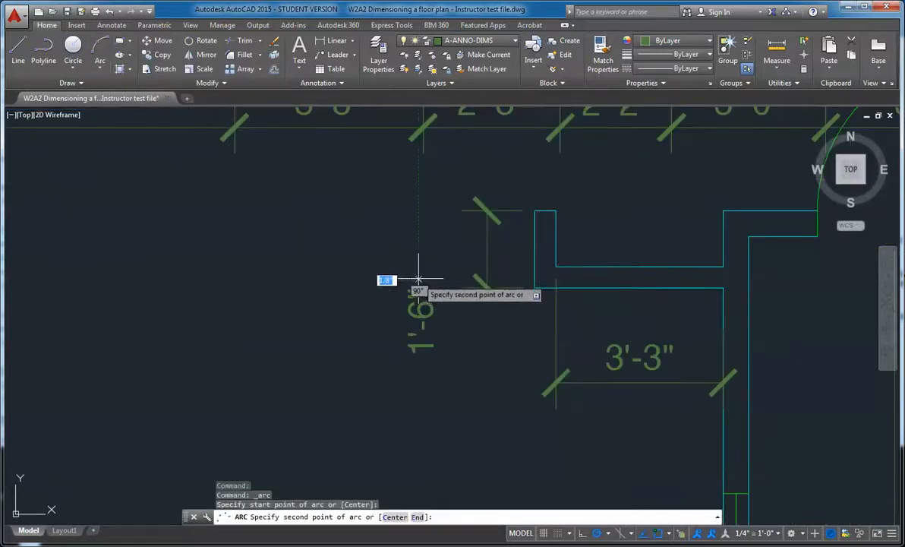
click(424, 248)
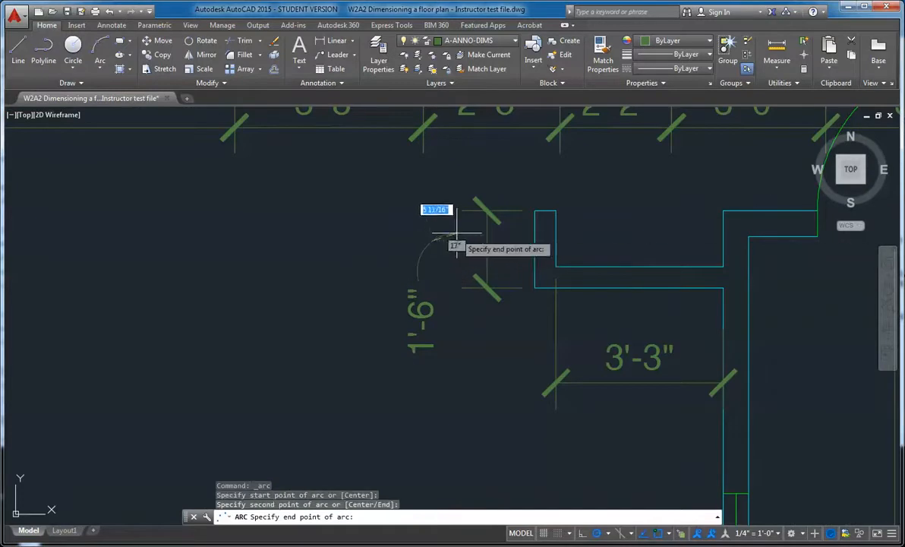
click(467, 238)
key(Escape)
scroll(731, 299, down, 6)
middle_drag(743, 324, 580, 282)
scroll(524, 262, up, 4)
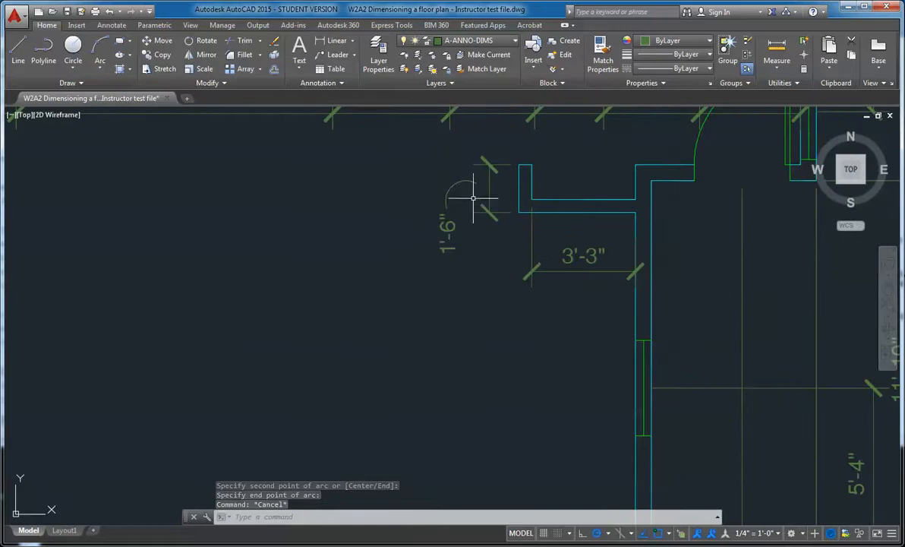
middle_drag(484, 205, 470, 231)
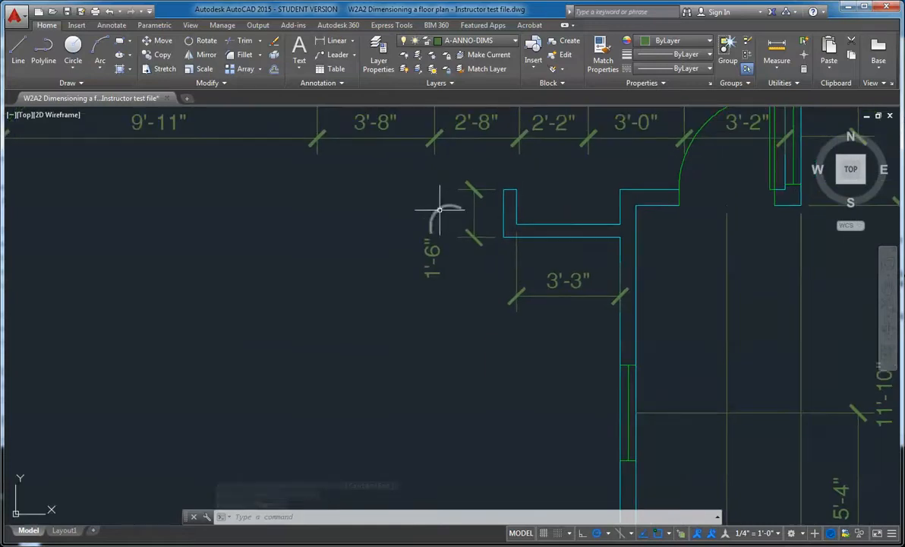
Step: Adjust the curvature of the leader arc above the niche's 1'-6" text by stretching the arc's midpoint
click(440, 212)
scroll(439, 217, up, 4)
click(432, 201)
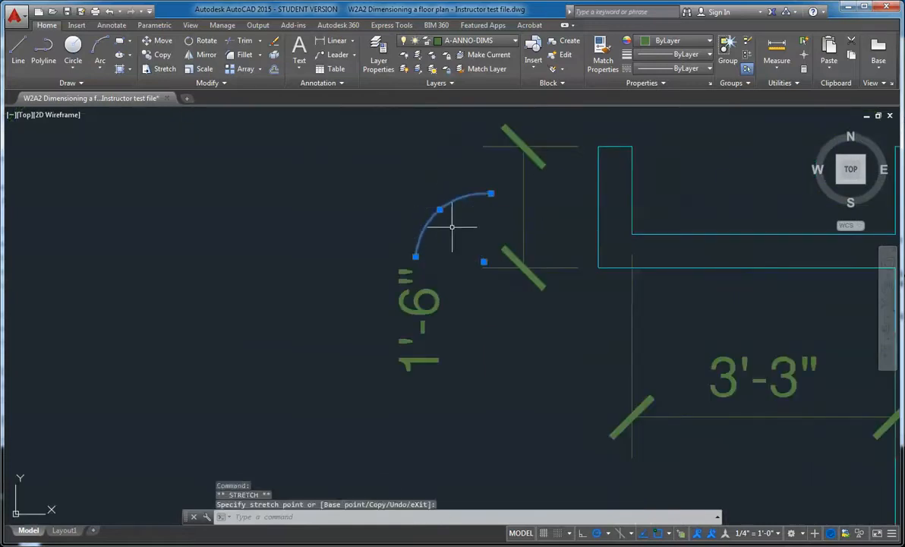
key(Escape)
Step: Add a vertical linear dimension from the north wall's inner face to the northwest room partition's south corner, with its line inside that room
scroll(682, 318, down, 8)
middle_drag(666, 284, 629, 279)
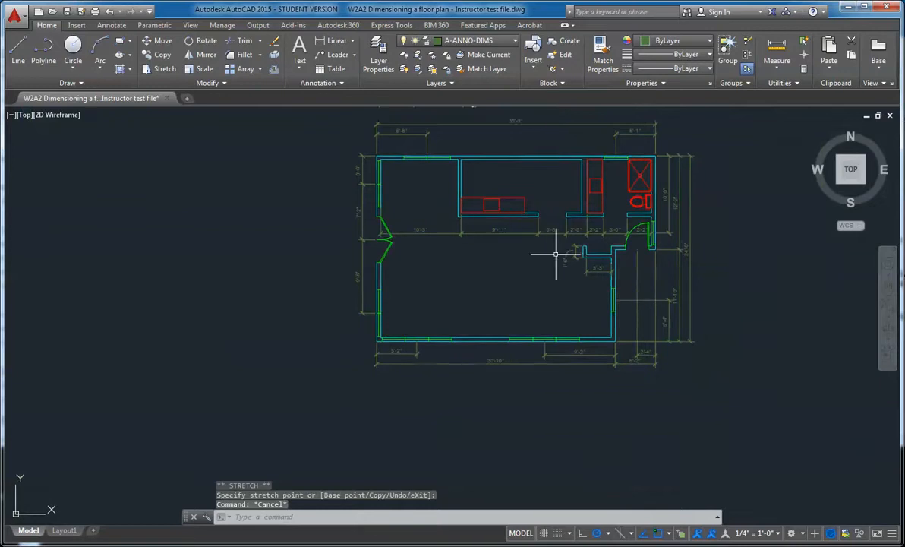
scroll(556, 255, up, 2)
scroll(758, 263, down, 2)
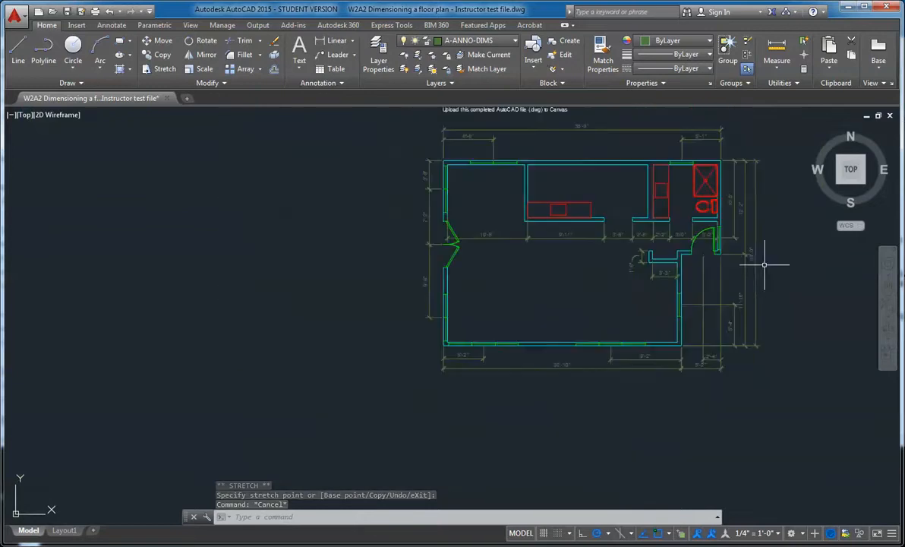
middle_drag(545, 230, 470, 237)
scroll(458, 192, up, 2)
key(Escape)
key(Escape)
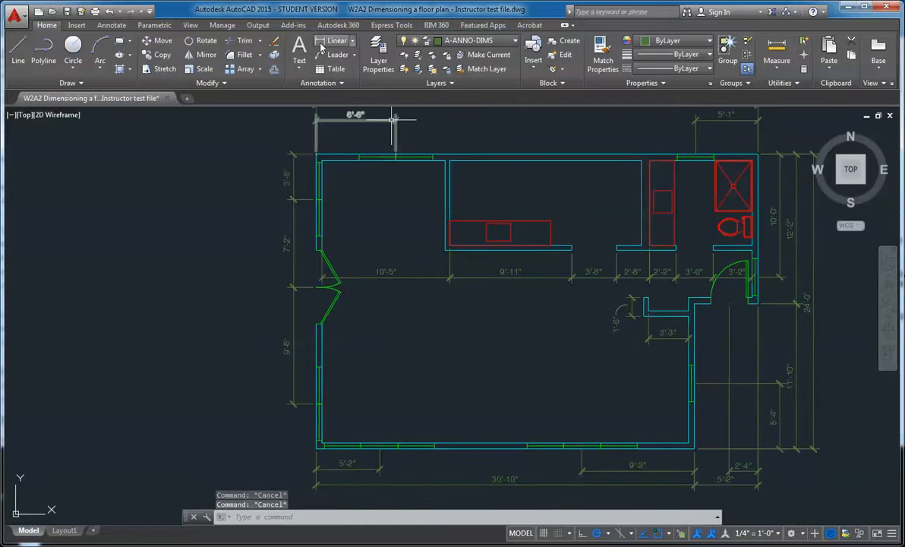
click(116, 26)
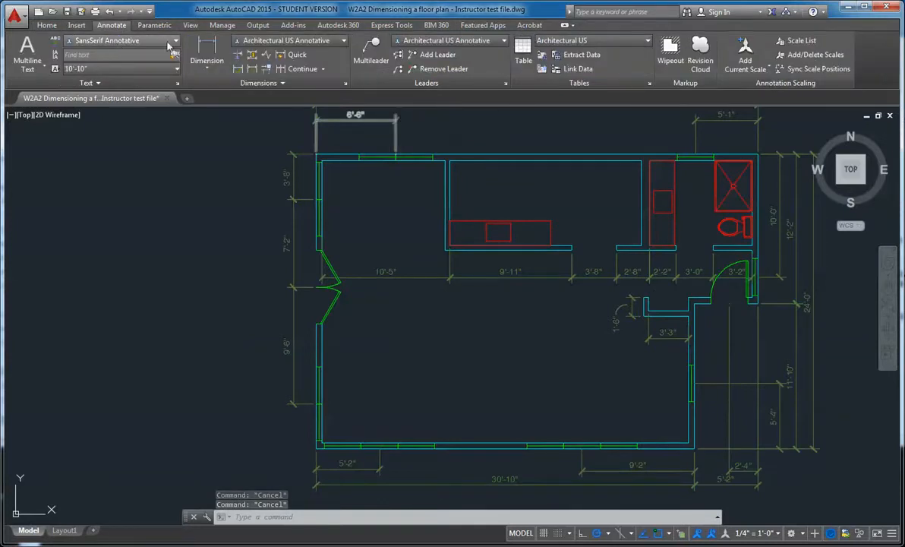
click(206, 52)
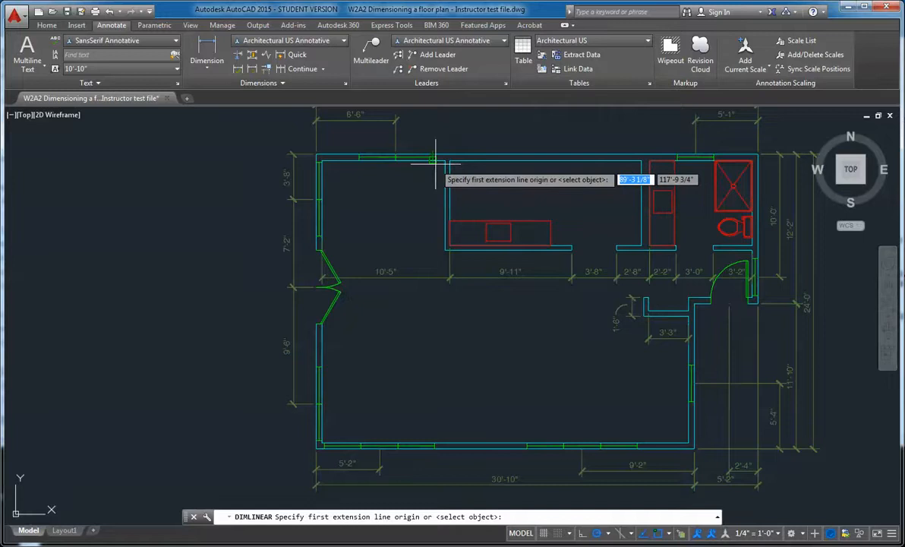
scroll(427, 156, up, 4)
click(424, 155)
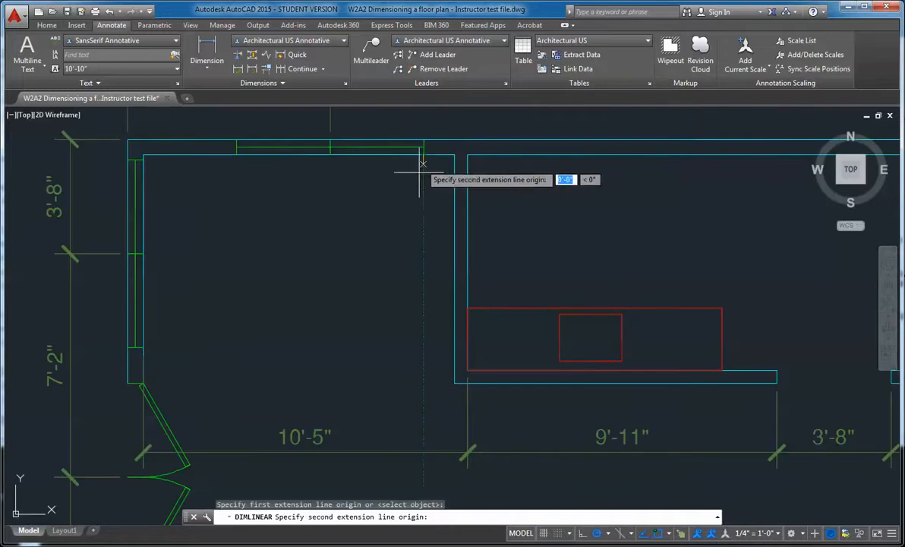
click(454, 383)
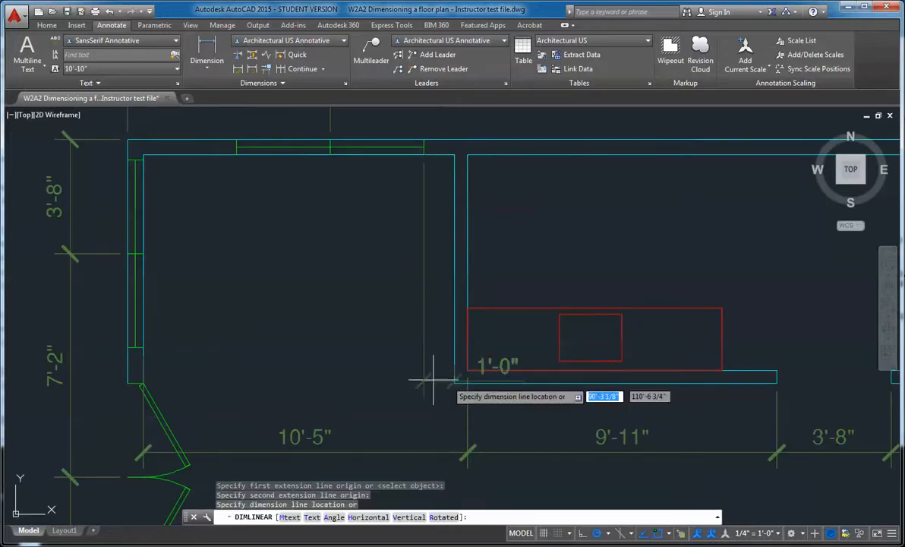
scroll(388, 378, down, 4)
click(394, 378)
middle_drag(395, 378, 431, 266)
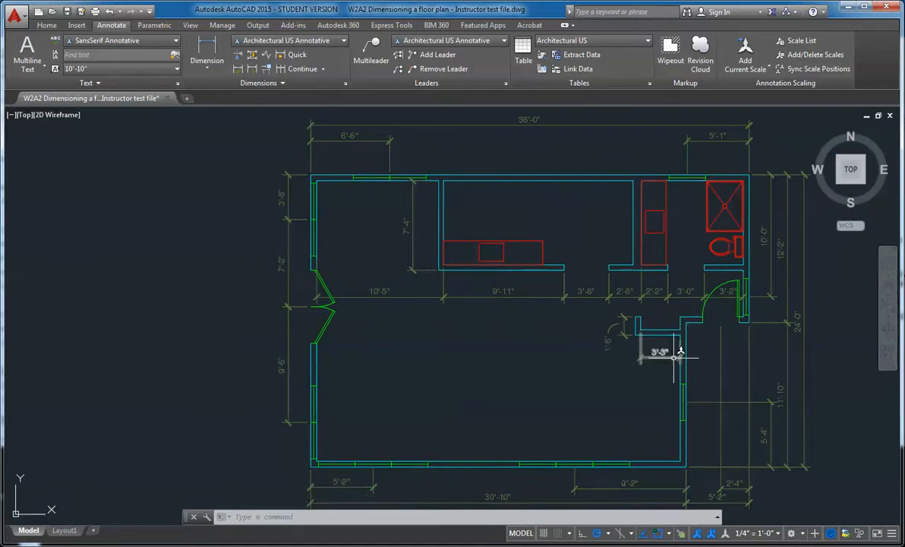
Step: Continue the northwest room's vertical dimension from its south end down to the inner face of the south wall
mouse_move(675, 357)
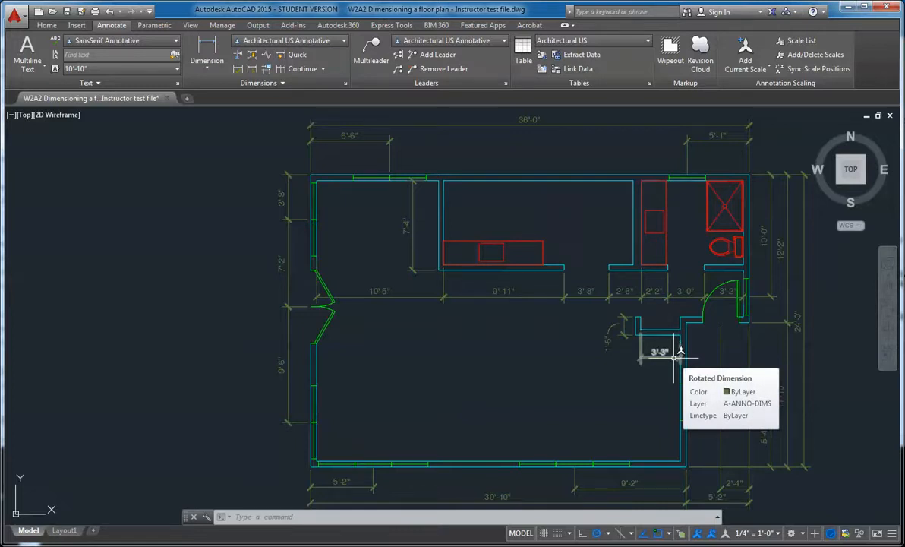
click(430, 266)
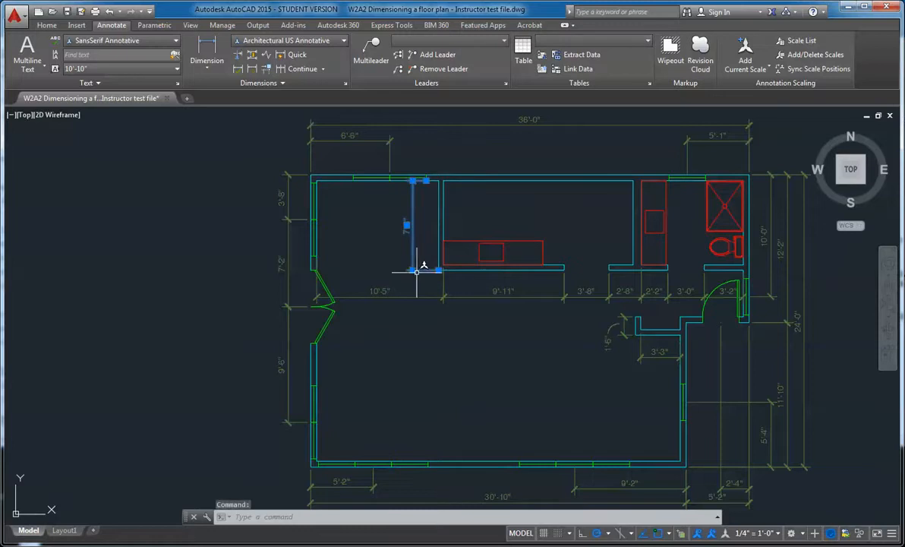
mouse_move(414, 270)
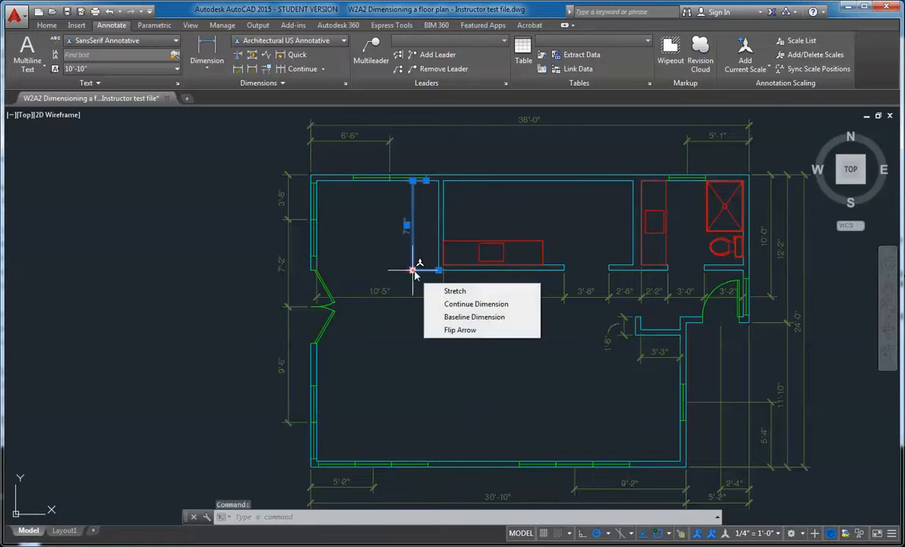
click(440, 305)
click(413, 458)
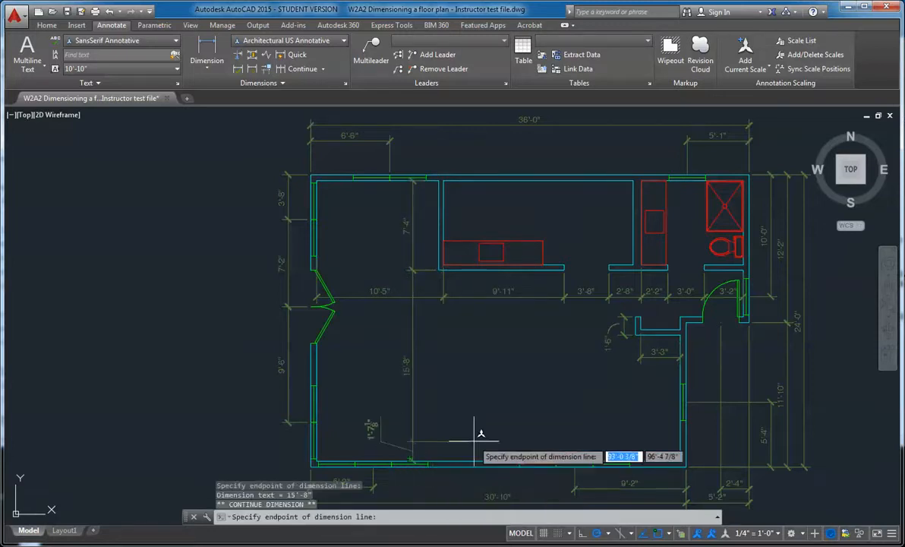
key(Escape)
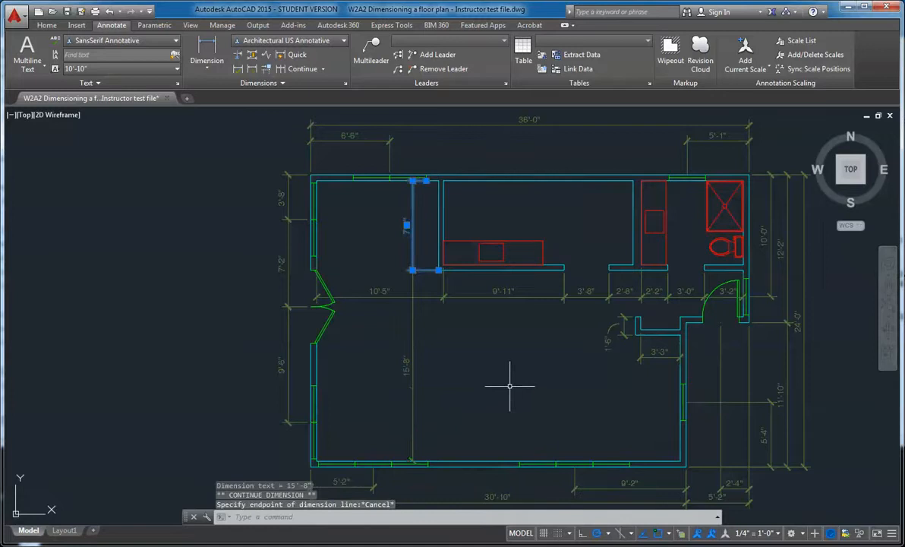
key(Escape)
Step: Examine the whole dimensioned floor plan, framing it with a zoom window, and check it against the assignment notes above it
scroll(524, 380, down, 3)
scroll(535, 383, up, 2)
scroll(535, 383, down, 2)
middle_drag(535, 384, 606, 406)
scroll(532, 388, up, 2)
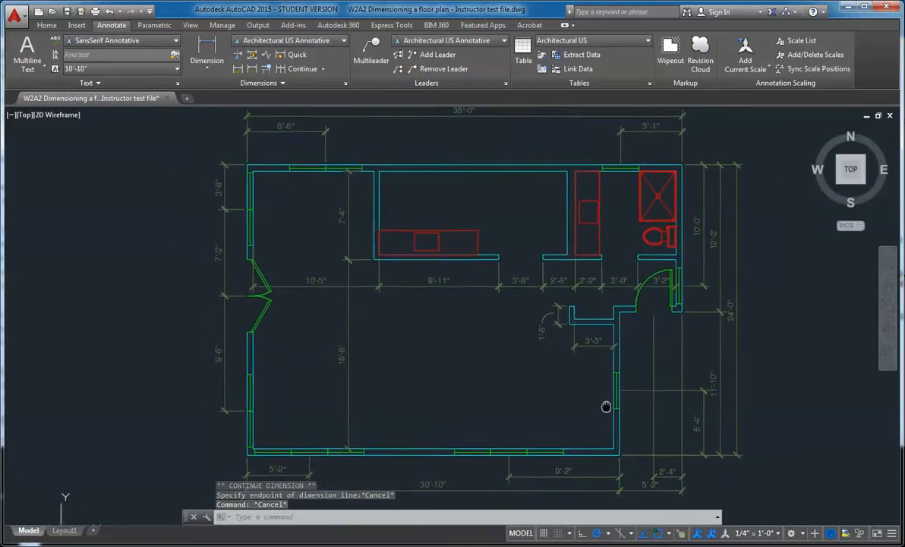
scroll(606, 407, down, 2)
text(z)
key(Return)
text(w)
key(Return)
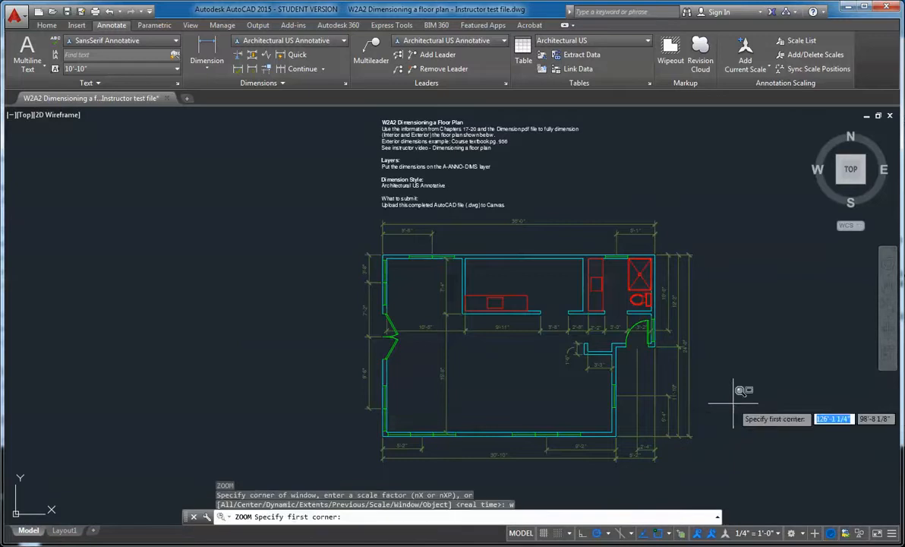
click(334, 212)
click(717, 466)
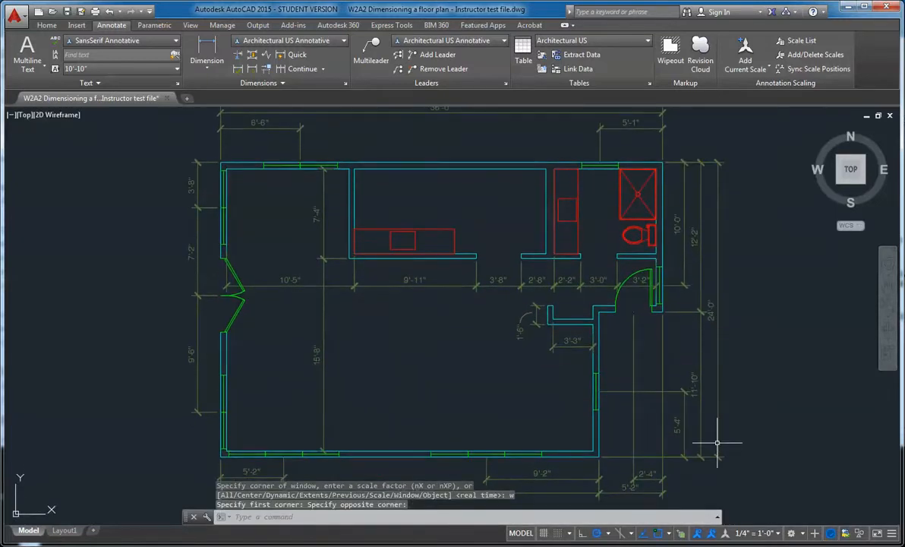
scroll(717, 442, up, 2)
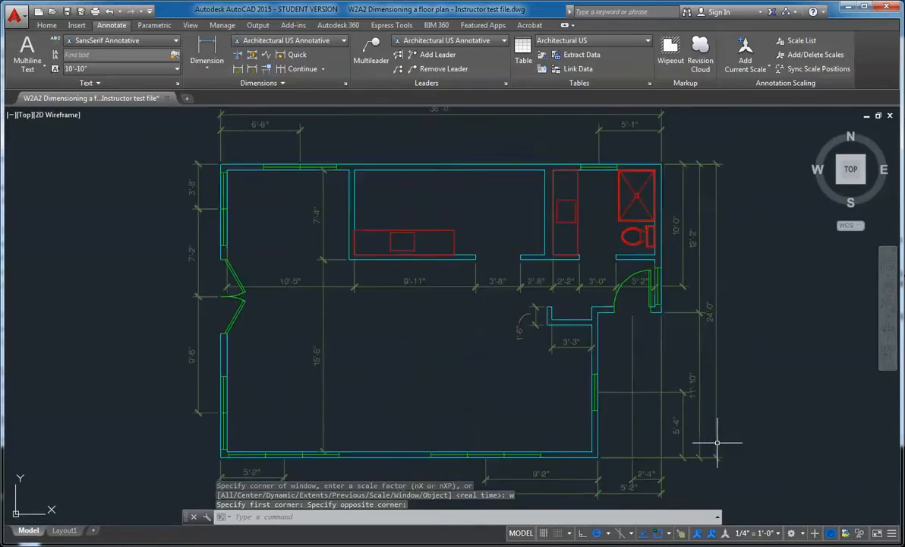
scroll(717, 439, down, 3)
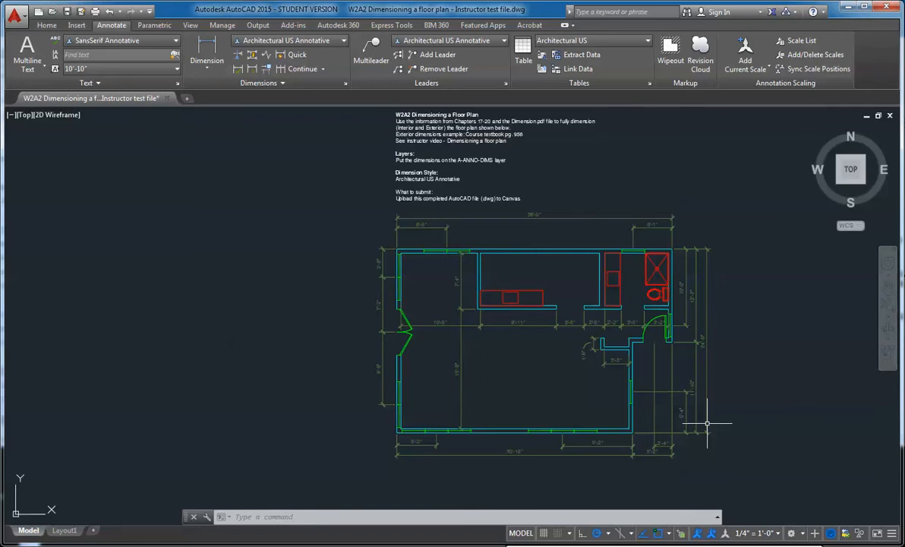
mouse_move(737, 374)
middle_down()
mouse_move(723, 383)
mouse_move(730, 373)
middle_up()
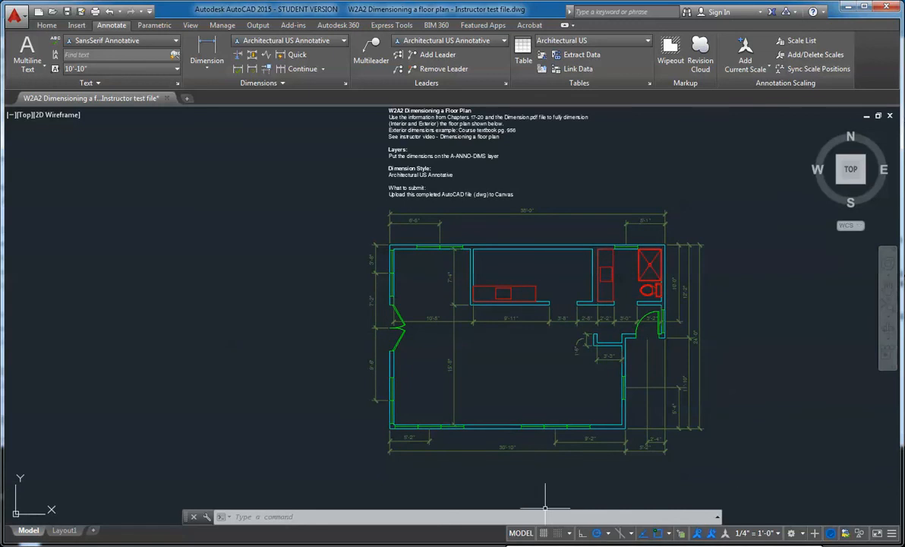
click(619, 519)
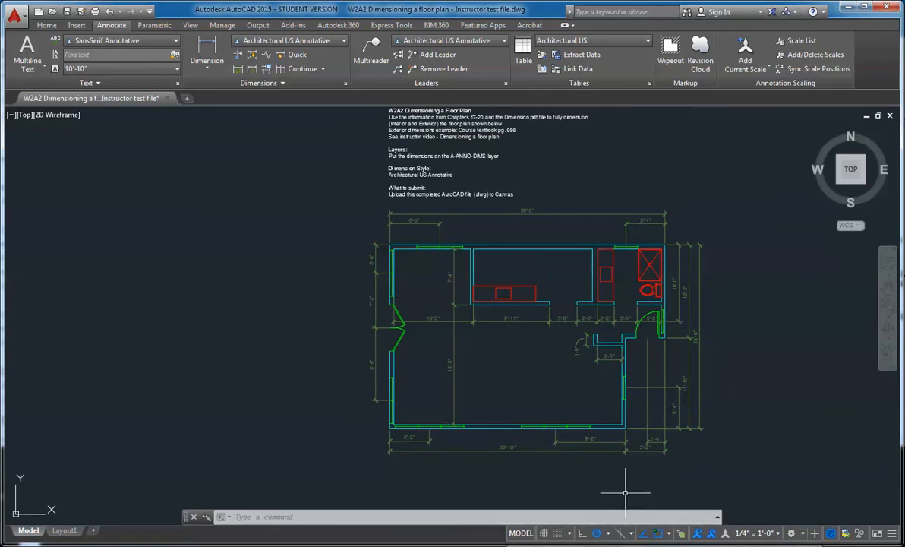